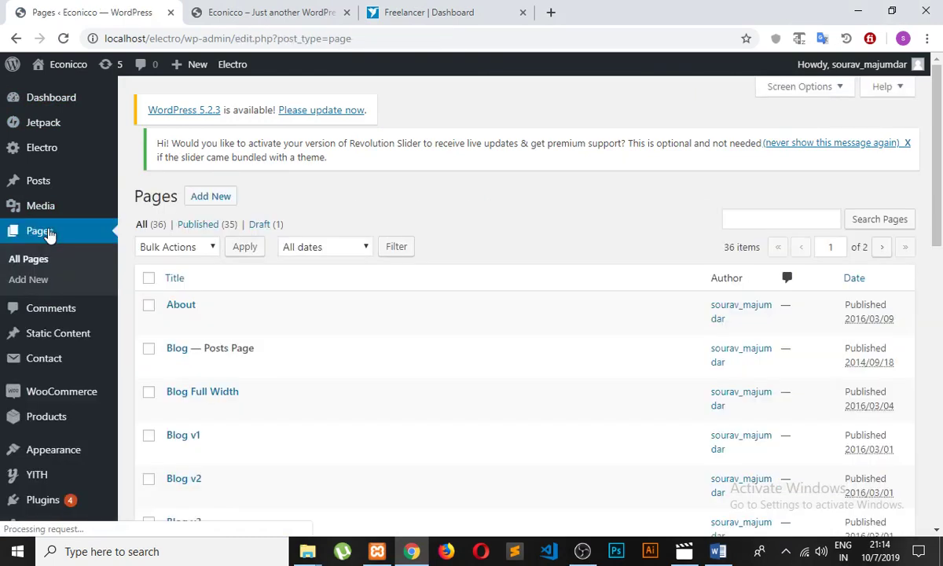
Step: Look through the list of all pages in the WordPress admin
{"action": "scroll", "coordinate": [105, 259], "scroll_direction": "down", "scroll_amount": 2}
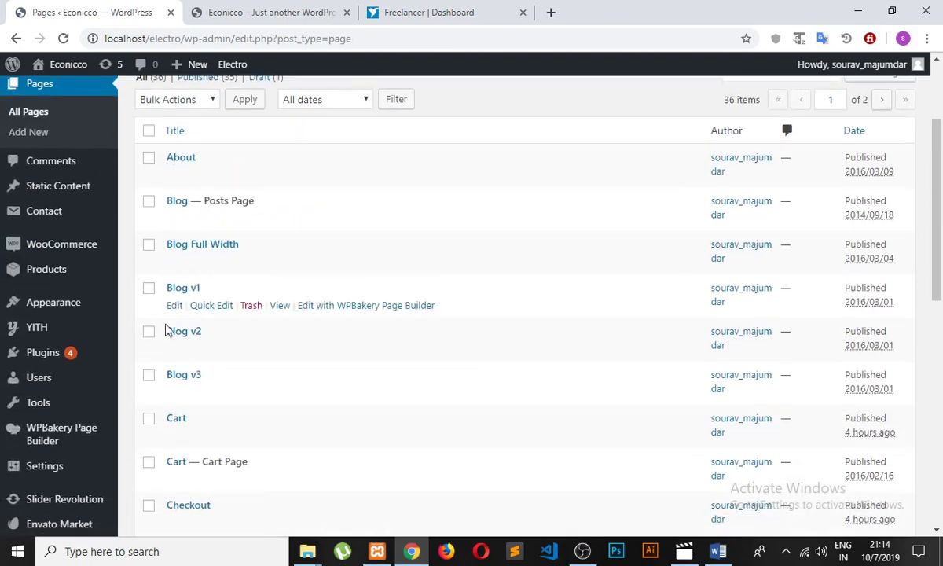
{"action": "scroll", "coordinate": [314, 319], "scroll_direction": "down", "scroll_amount": 3}
{"action": "scroll", "coordinate": [299, 356], "scroll_direction": "down", "scroll_amount": 5}
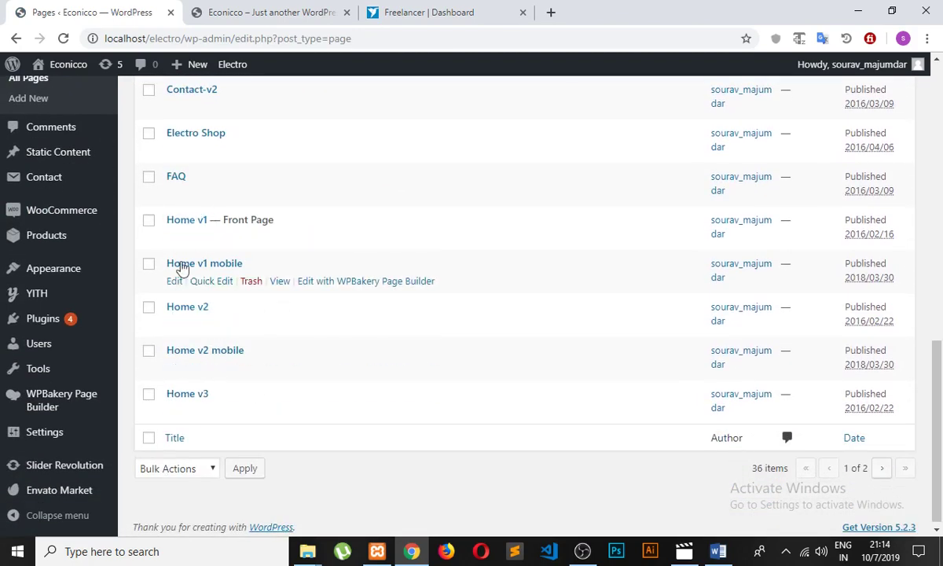
{"action": "scroll", "coordinate": [503, 353], "scroll_direction": "up", "scroll_amount": 5}
{"action": "scroll", "coordinate": [515, 360], "scroll_direction": "up", "scroll_amount": 5}
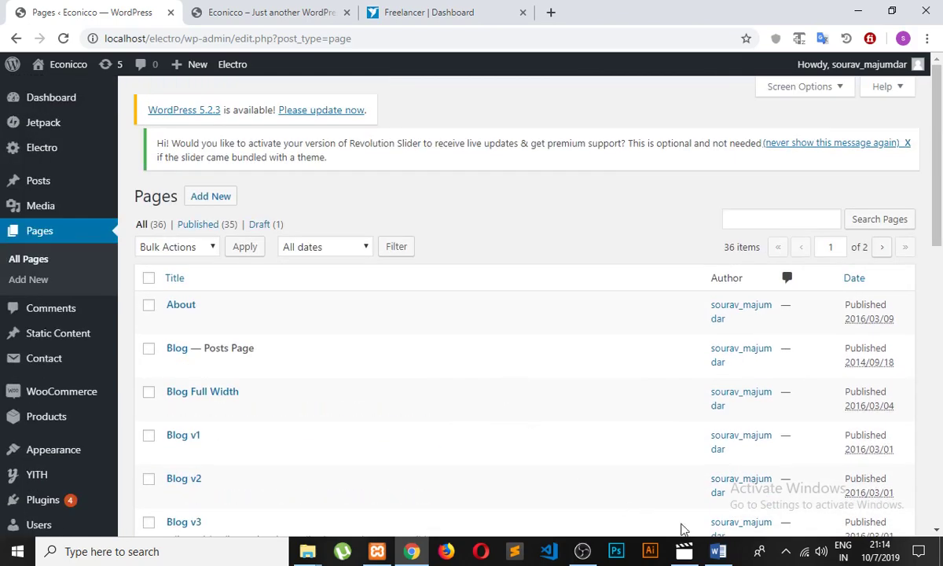
Step: Switch to Word to view the "Demo import complete" heading, and return to Chrome
{"action": "left_click", "coordinate": [716, 552]}
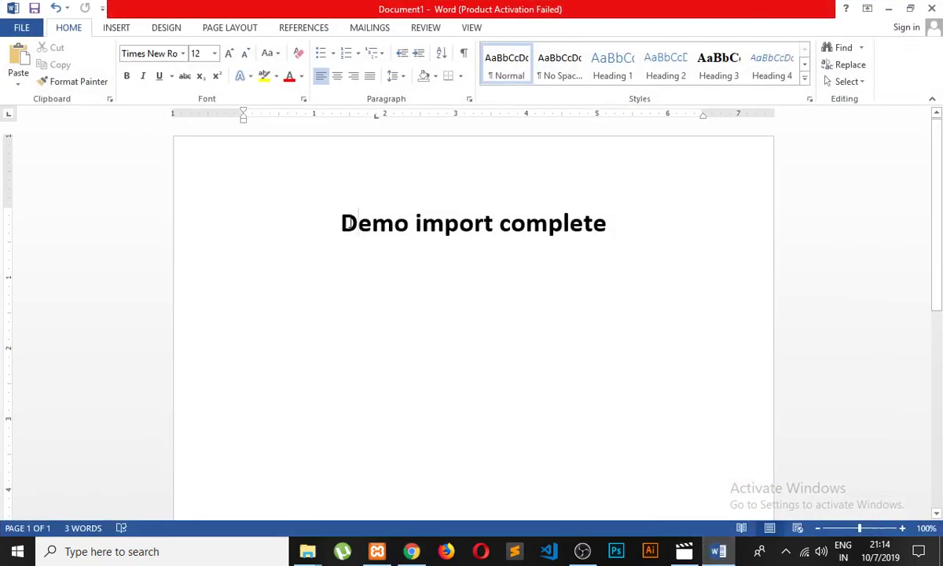
{"action": "left_click_drag", "start_coordinate": [358, 223], "coordinate": [623, 224]}
{"action": "left_click", "coordinate": [472, 278]}
{"action": "left_click", "coordinate": [715, 551]}
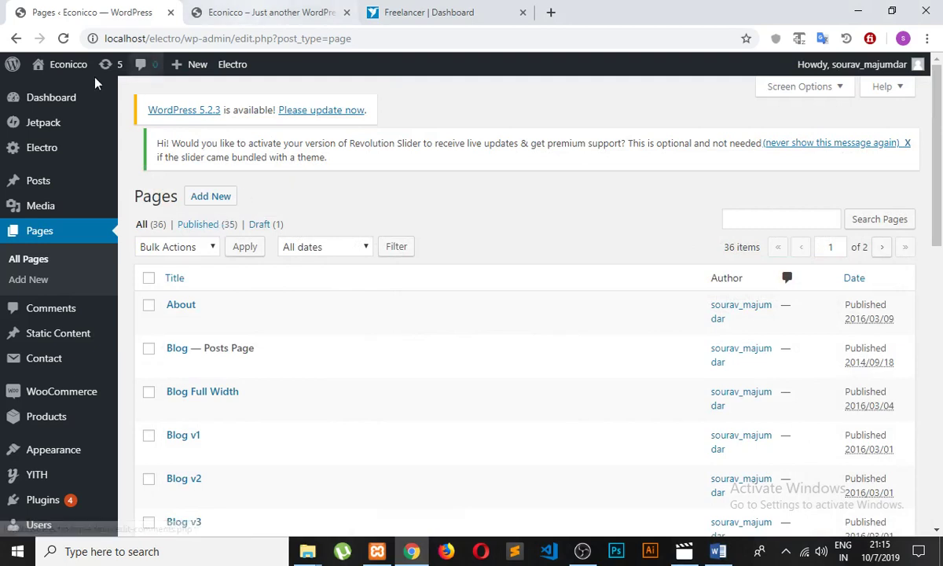
Step: Open the Econicco storefront in a new browser tab and look over its home page banner and first product sections
{"action": "right_click", "coordinate": [70, 64]}
{"action": "key", "text": "Escape"}
{"action": "left_click", "coordinate": [216, 20]}
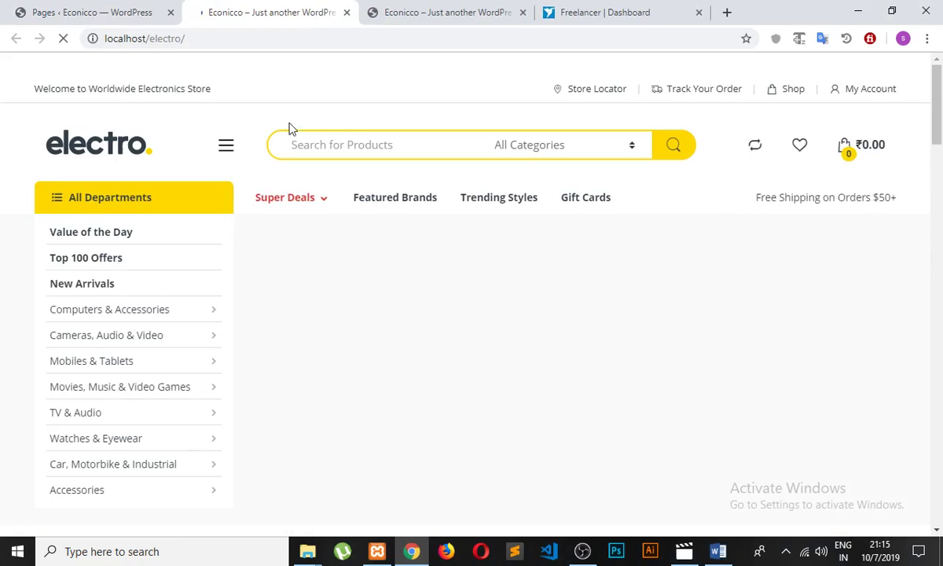
{"action": "scroll", "coordinate": [288, 126], "scroll_direction": "down", "scroll_amount": 1}
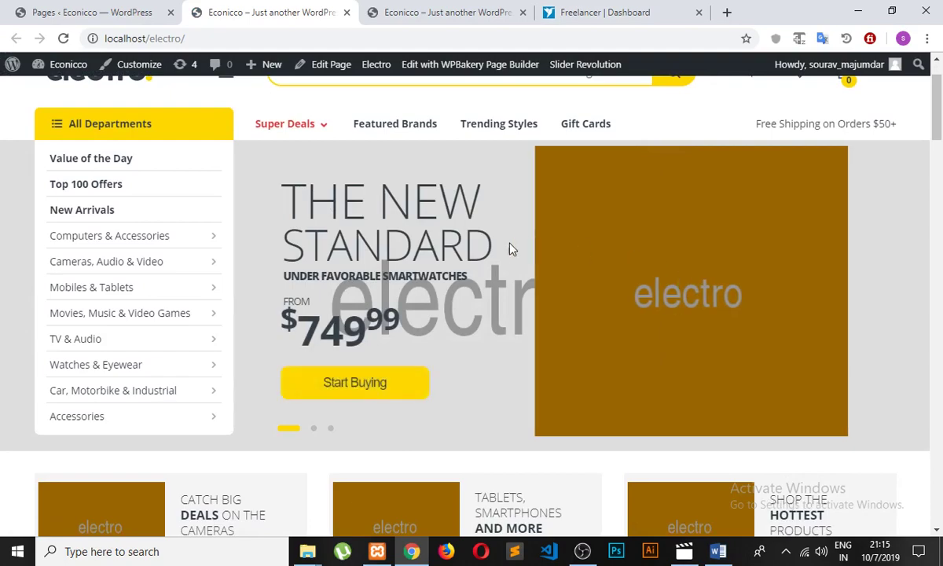
{"action": "scroll", "coordinate": [432, 356], "scroll_direction": "down", "scroll_amount": 8}
{"action": "scroll", "coordinate": [442, 353], "scroll_direction": "down", "scroll_amount": 1}
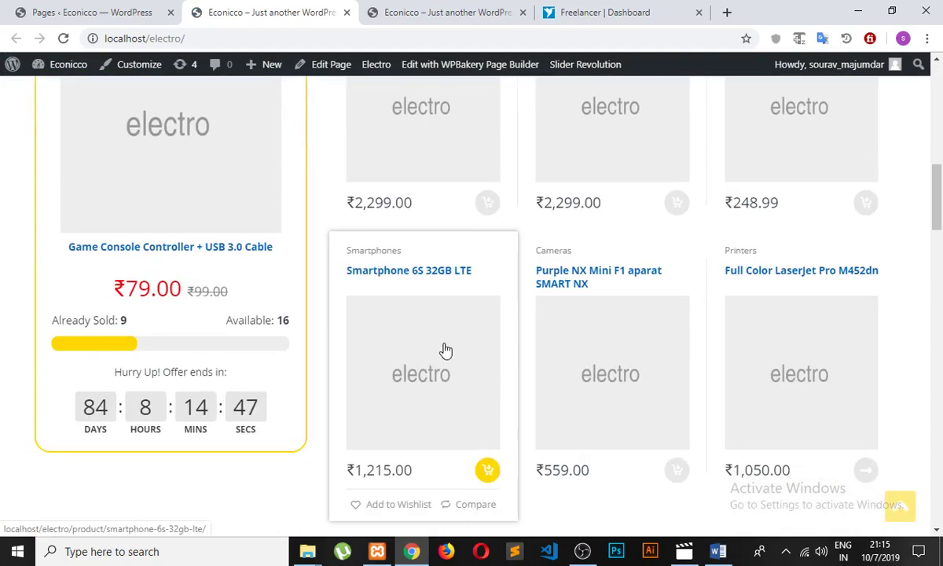
{"action": "scroll", "coordinate": [440, 350], "scroll_direction": "up", "scroll_amount": 9}
{"action": "scroll", "coordinate": [443, 344], "scroll_direction": "up", "scroll_amount": 2}
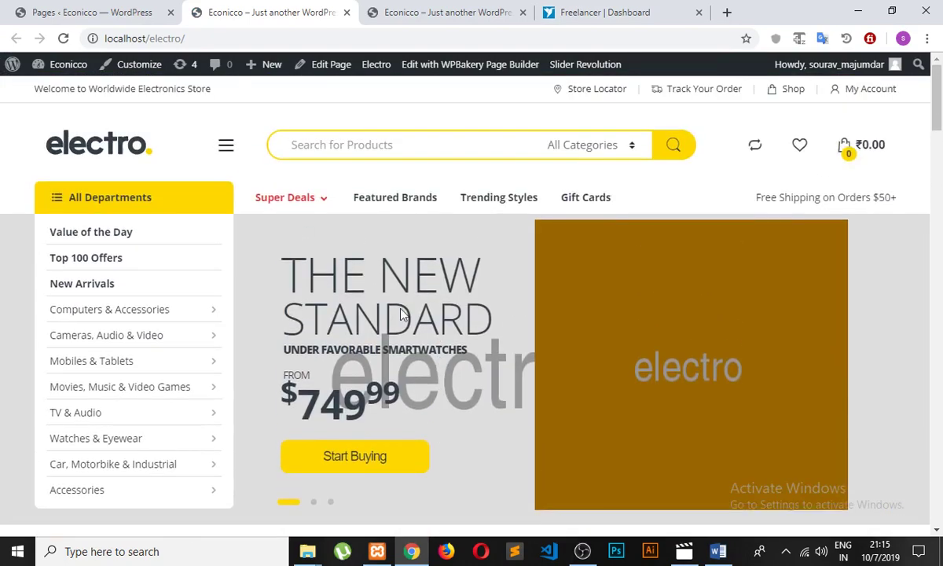
Step: Preview the storefront's department submenus, and open and close the off-canvas menu beside the logo
{"action": "mouse_move", "coordinate": [171, 322]}
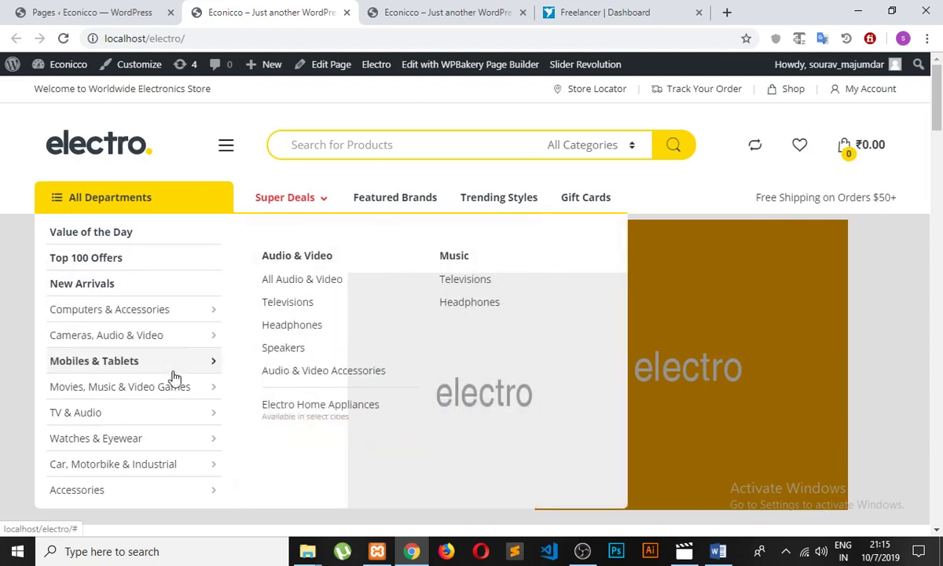
{"action": "left_click", "coordinate": [219, 156]}
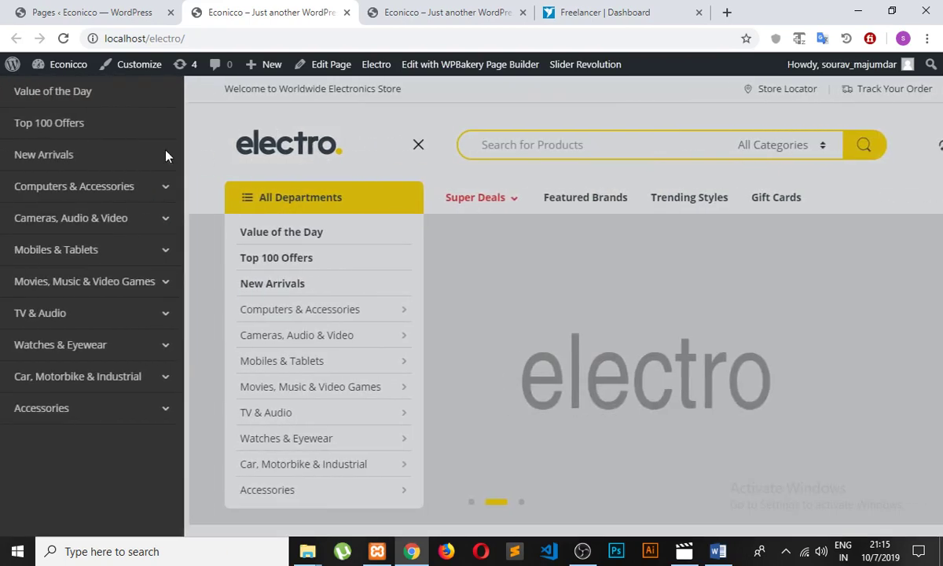
{"action": "left_click", "coordinate": [417, 143]}
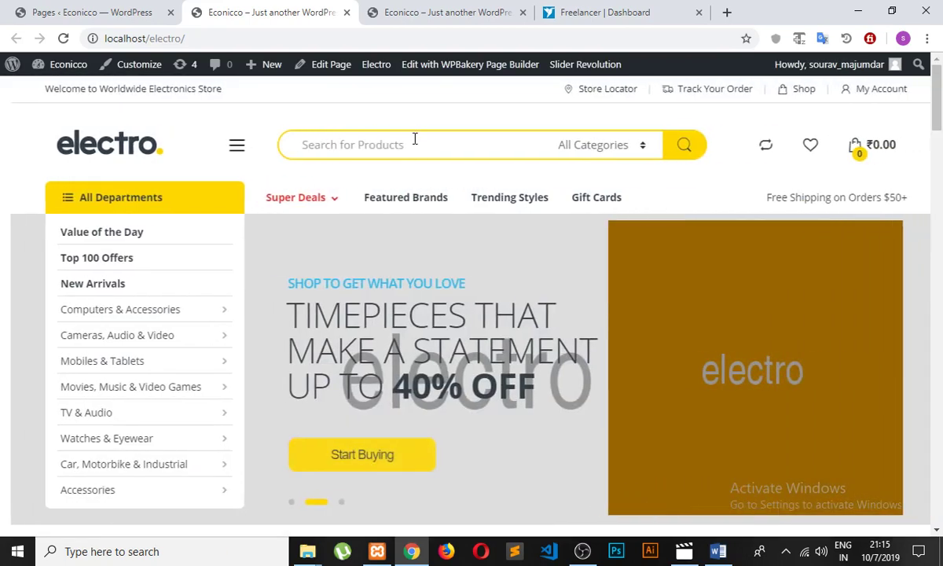
{"action": "scroll", "coordinate": [575, 152], "scroll_direction": "down", "scroll_amount": 3}
{"action": "scroll", "coordinate": [823, 185], "scroll_direction": "up", "scroll_amount": 3}
{"action": "mouse_move", "coordinate": [847, 154]}
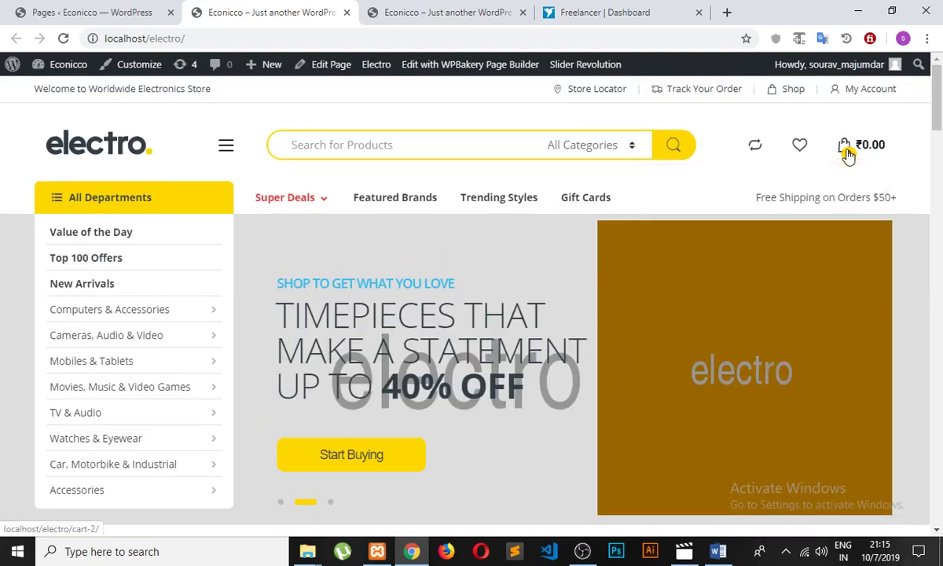
Step: Examine the home page's best deals, best sellers, brand carousel, featured products, newsletter and footer sections
{"action": "scroll", "coordinate": [610, 228], "scroll_direction": "down", "scroll_amount": 15}
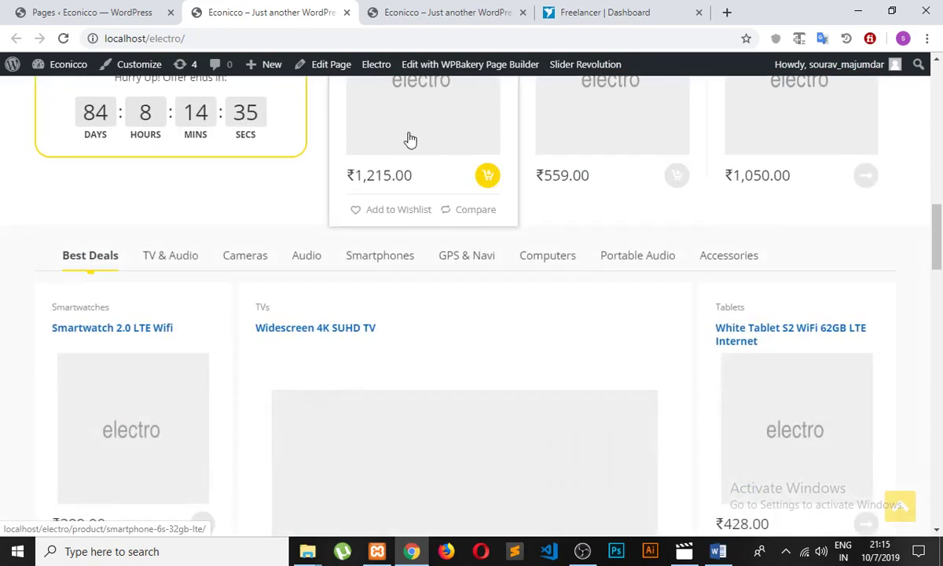
{"action": "scroll", "coordinate": [677, 210], "scroll_direction": "down", "scroll_amount": 6}
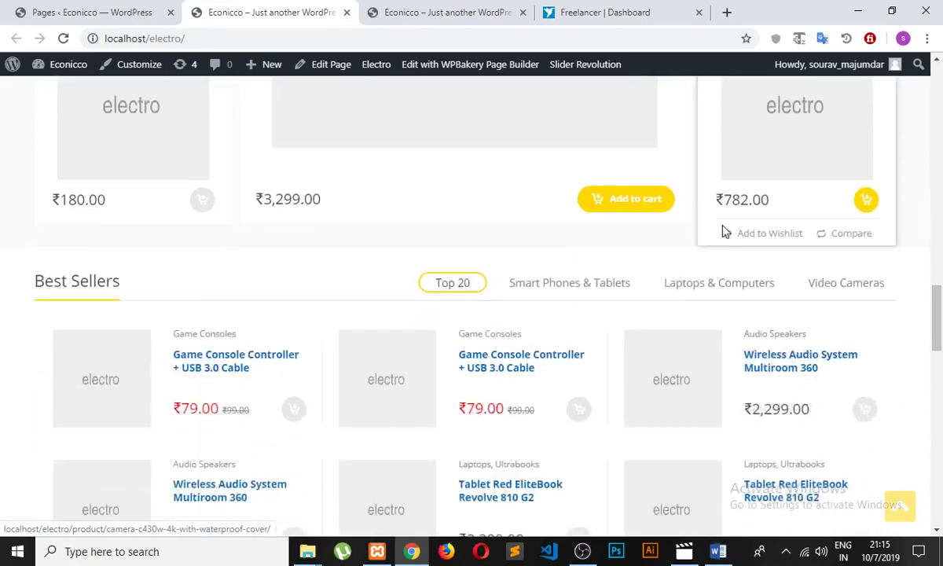
{"action": "scroll", "coordinate": [708, 239], "scroll_direction": "down", "scroll_amount": 5}
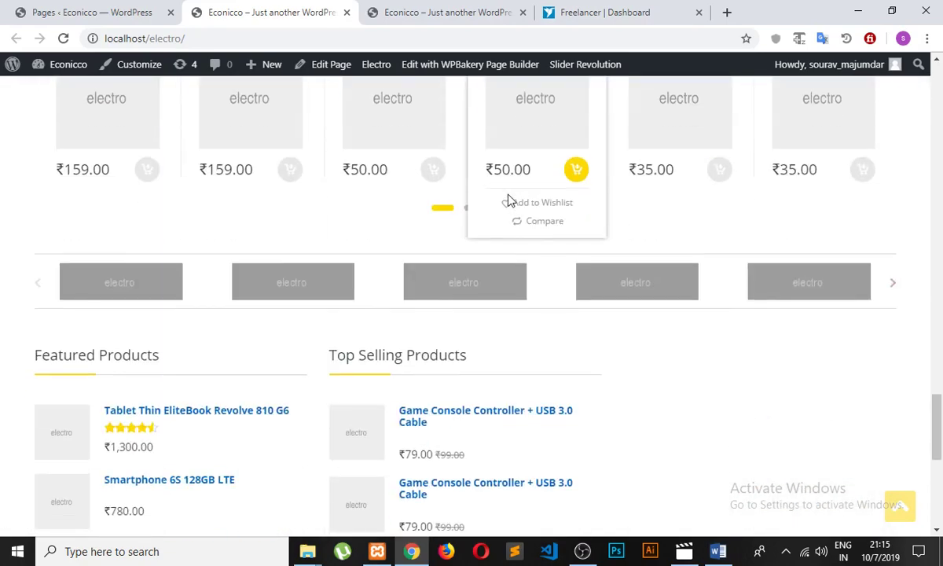
{"action": "scroll", "coordinate": [508, 203], "scroll_direction": "down", "scroll_amount": 4}
{"action": "scroll", "coordinate": [459, 220], "scroll_direction": "up", "scroll_amount": 5}
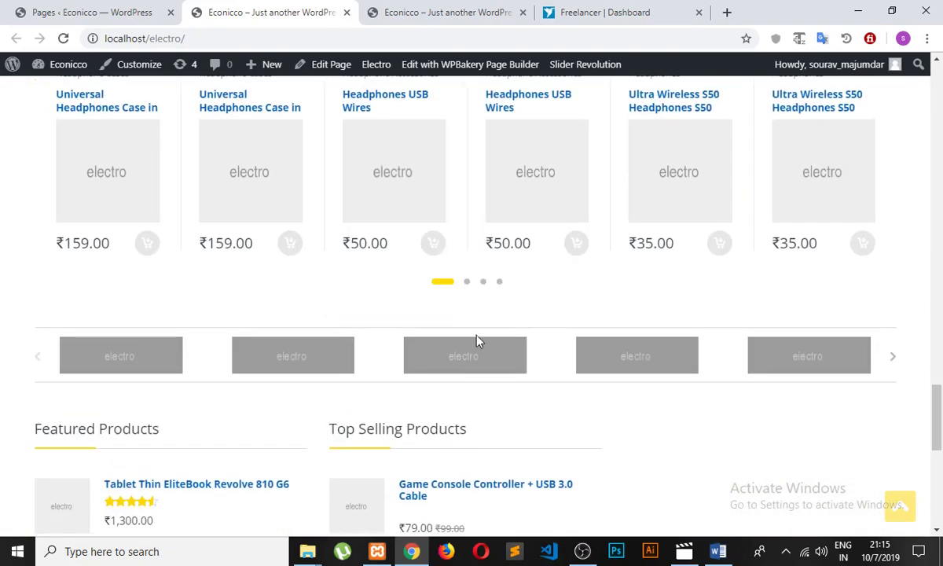
{"action": "scroll", "coordinate": [518, 290], "scroll_direction": "down", "scroll_amount": 5}
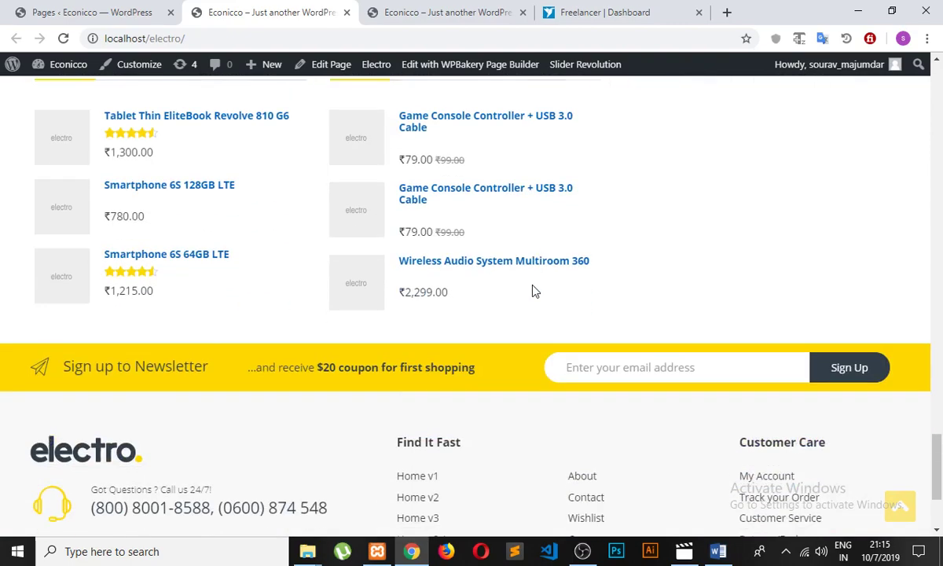
{"action": "scroll", "coordinate": [534, 291], "scroll_direction": "down", "scroll_amount": 2}
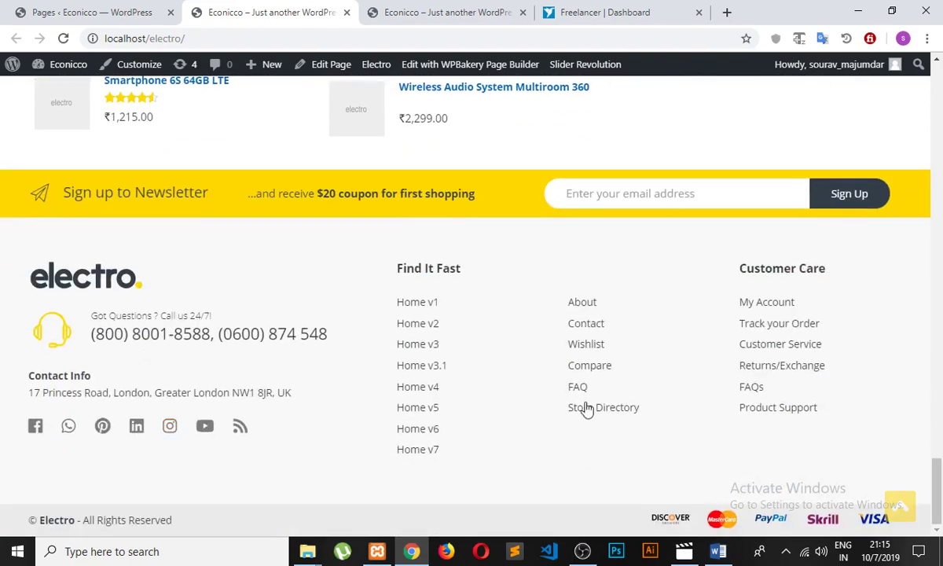
{"action": "scroll", "coordinate": [585, 408], "scroll_direction": "up", "scroll_amount": 10}
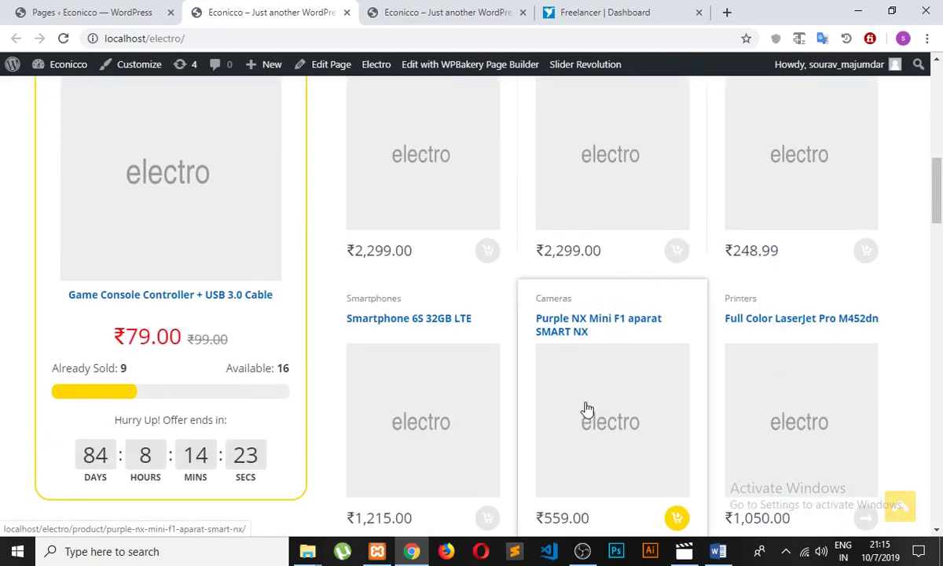
{"action": "scroll", "coordinate": [586, 407], "scroll_direction": "up", "scroll_amount": 5}
{"action": "scroll", "coordinate": [328, 447], "scroll_direction": "down", "scroll_amount": 5}
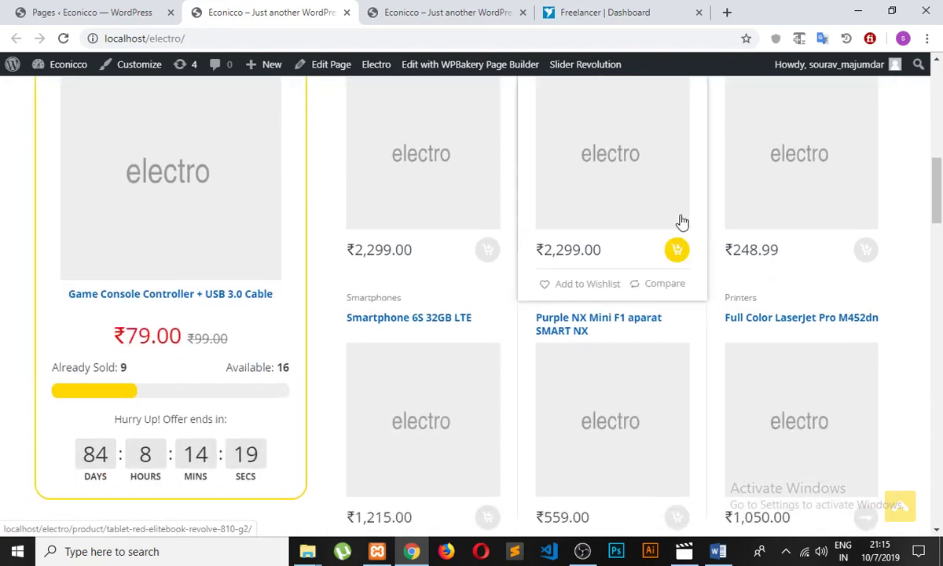
{"action": "scroll", "coordinate": [680, 224], "scroll_direction": "up", "scroll_amount": 3}
{"action": "scroll", "coordinate": [654, 260], "scroll_direction": "down", "scroll_amount": 2}
Step: Open the Tablet Red EliteBook Revolve 810 G2 product page and examine its categories, details, accessories and related products
{"action": "left_click", "coordinate": [654, 259]}
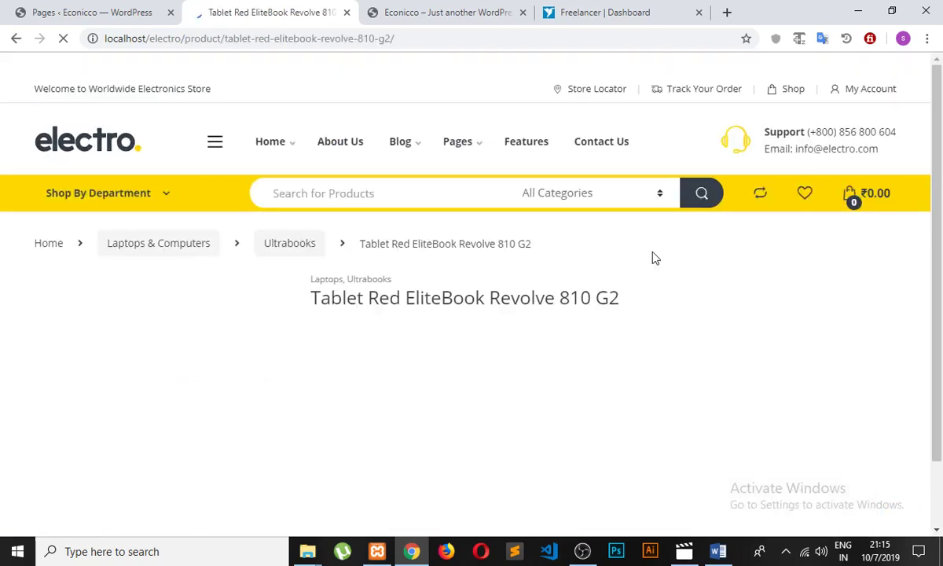
{"action": "scroll", "coordinate": [642, 258], "scroll_direction": "down", "scroll_amount": 3}
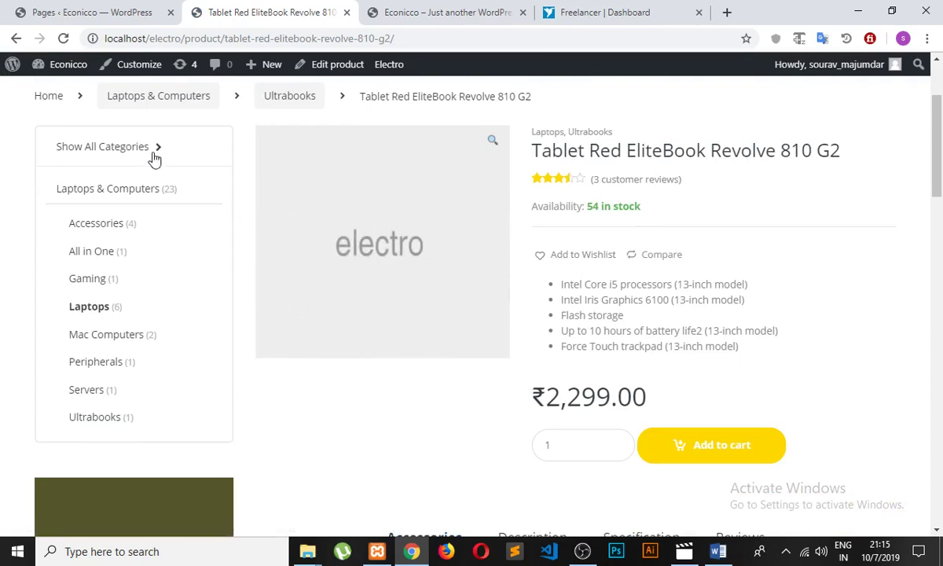
{"action": "scroll", "coordinate": [154, 260], "scroll_direction": "down", "scroll_amount": 7}
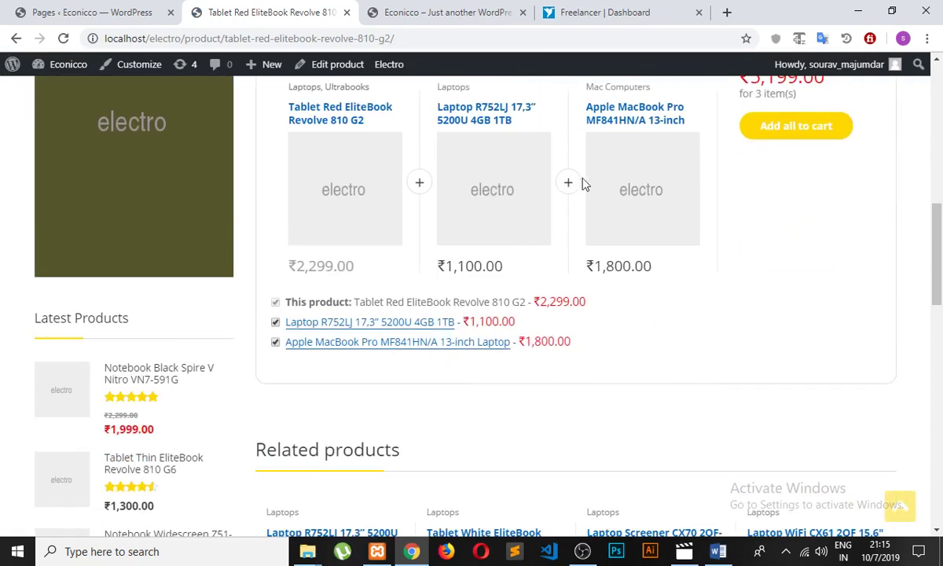
{"action": "scroll", "coordinate": [666, 210], "scroll_direction": "down", "scroll_amount": 12}
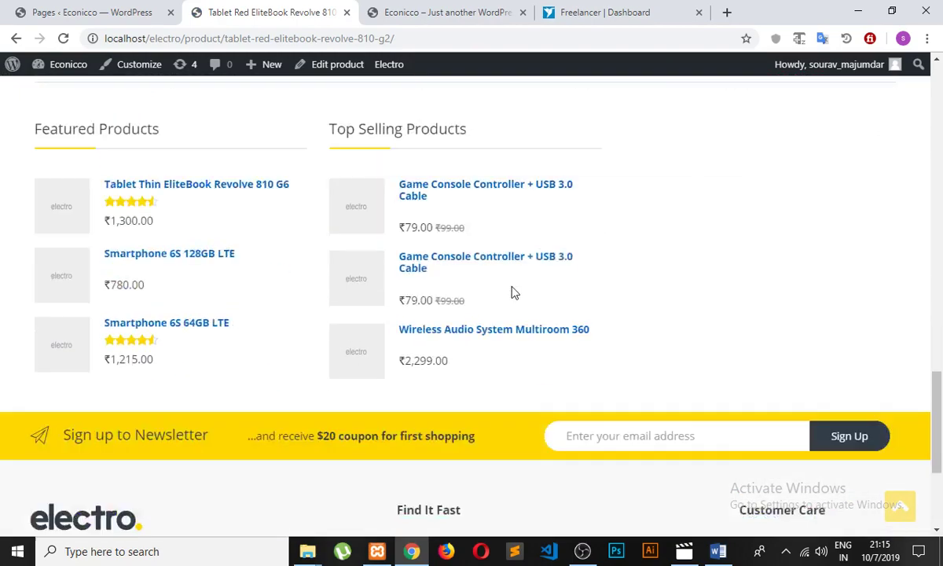
{"action": "scroll", "coordinate": [551, 309], "scroll_direction": "up", "scroll_amount": 20}
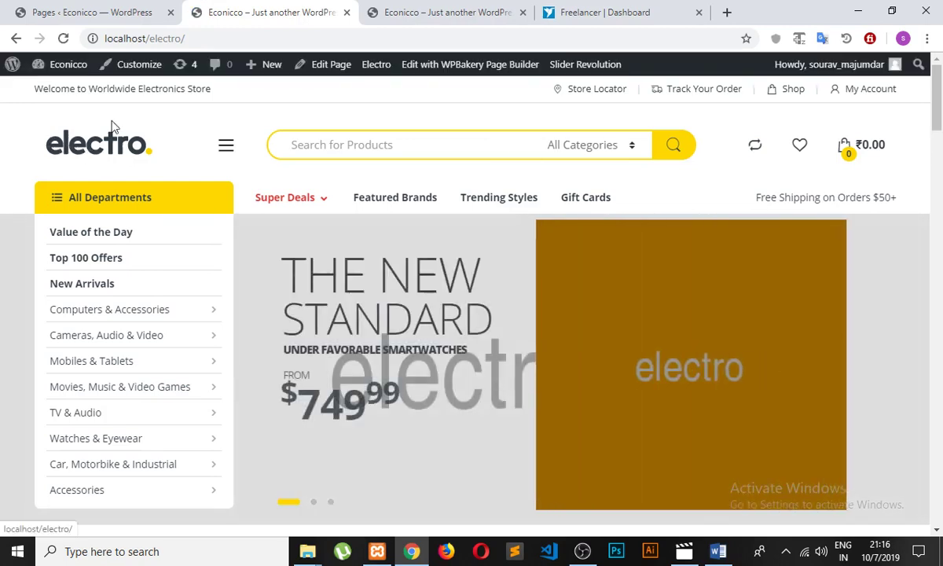
Step: Return to the WordPress admin and open the Header section of the Electro theme options
{"action": "left_click", "coordinate": [90, 12]}
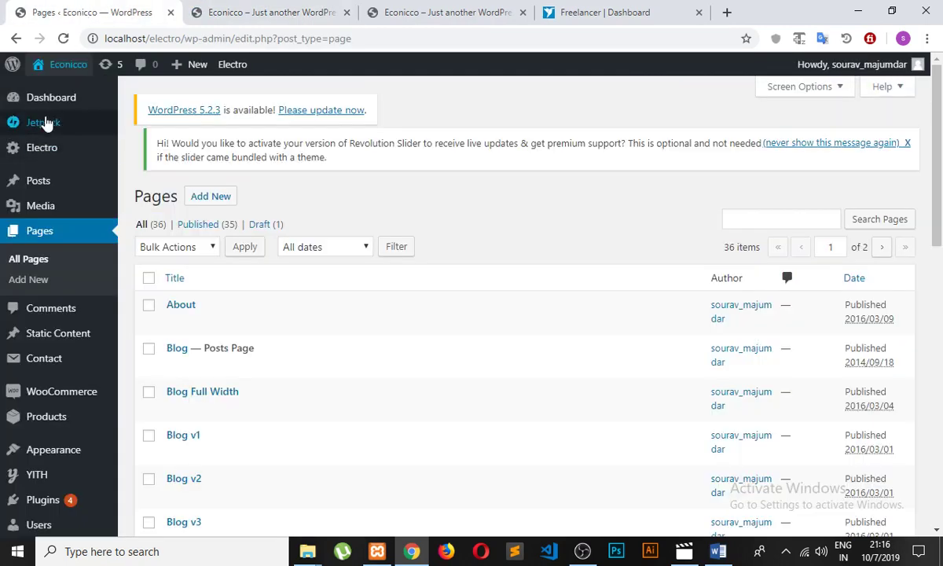
{"action": "left_click", "coordinate": [50, 149]}
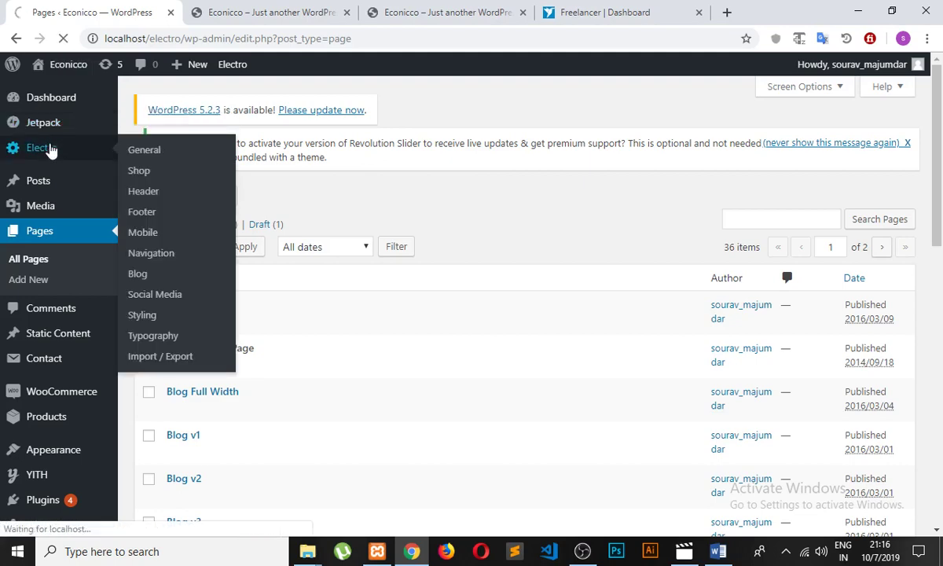
{"action": "scroll", "coordinate": [147, 246], "scroll_direction": "down", "scroll_amount": 3}
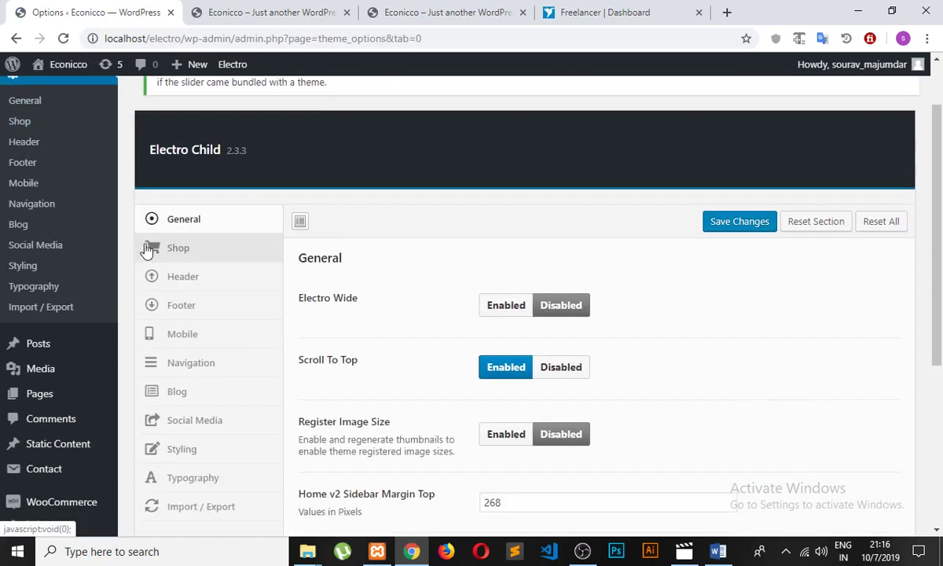
{"action": "left_click", "coordinate": [191, 206]}
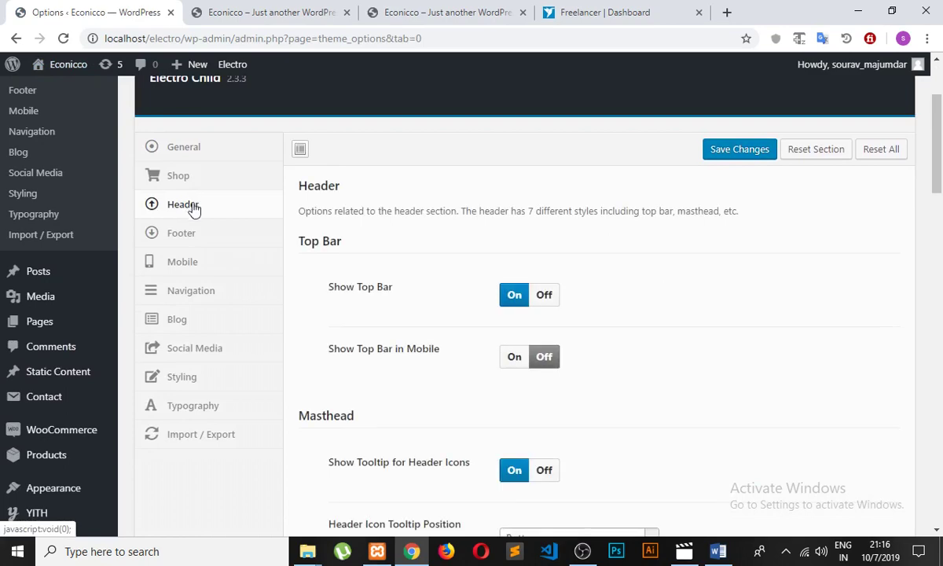
Step: Start a file upload for the Your Logo setting in the Header options' Masthead section
{"action": "scroll", "coordinate": [385, 257], "scroll_direction": "down", "scroll_amount": 8}
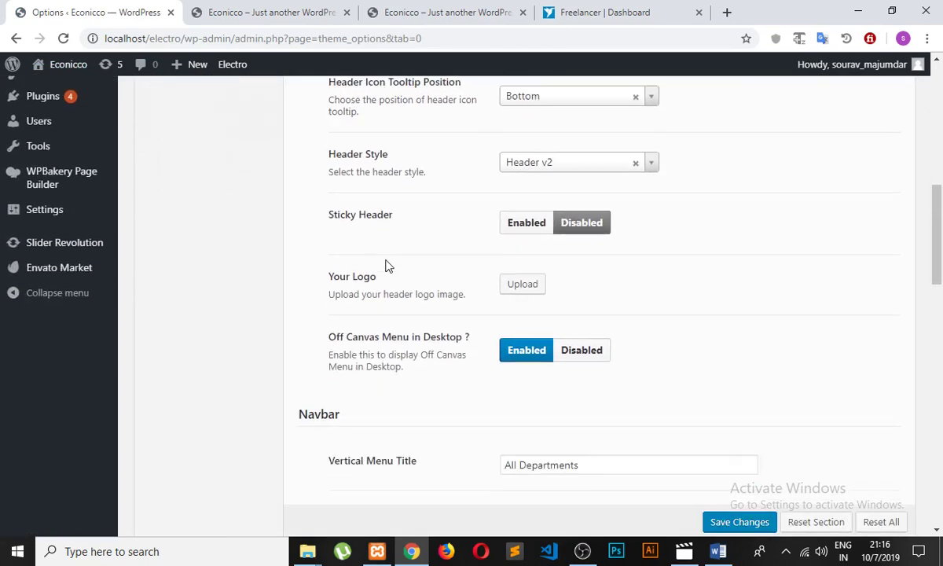
{"action": "scroll", "coordinate": [385, 268], "scroll_direction": "up", "scroll_amount": 2}
{"action": "left_click", "coordinate": [525, 284]}
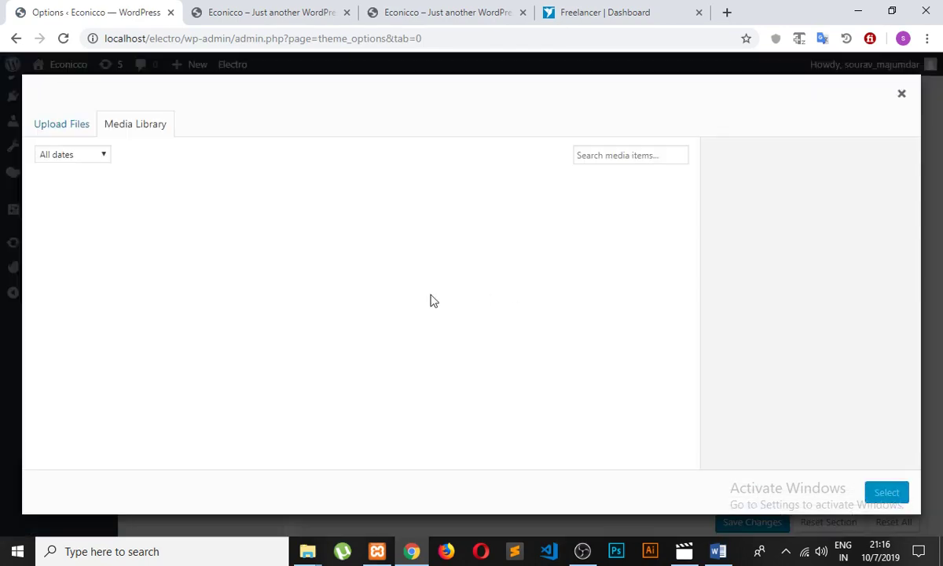
{"action": "left_click", "coordinate": [69, 134]}
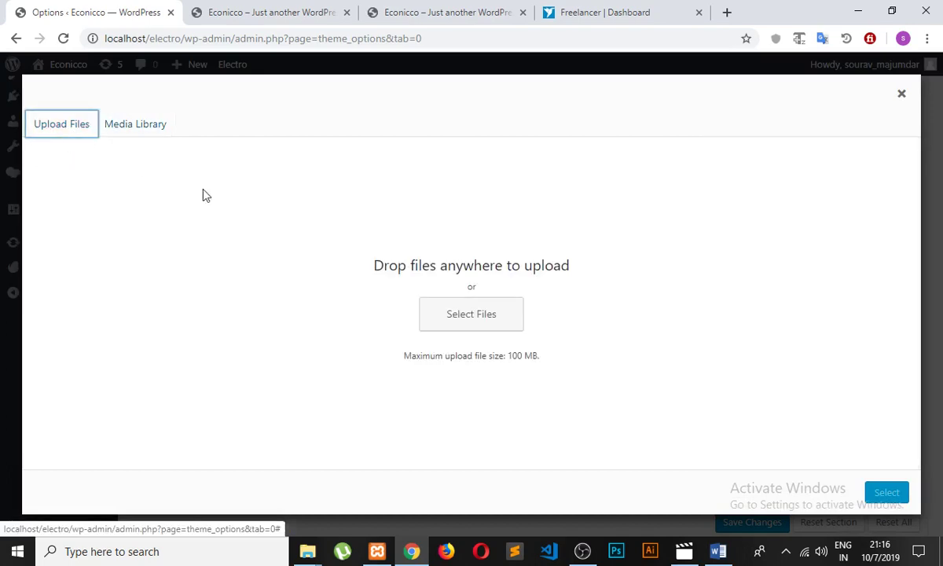
{"action": "left_click", "coordinate": [467, 317]}
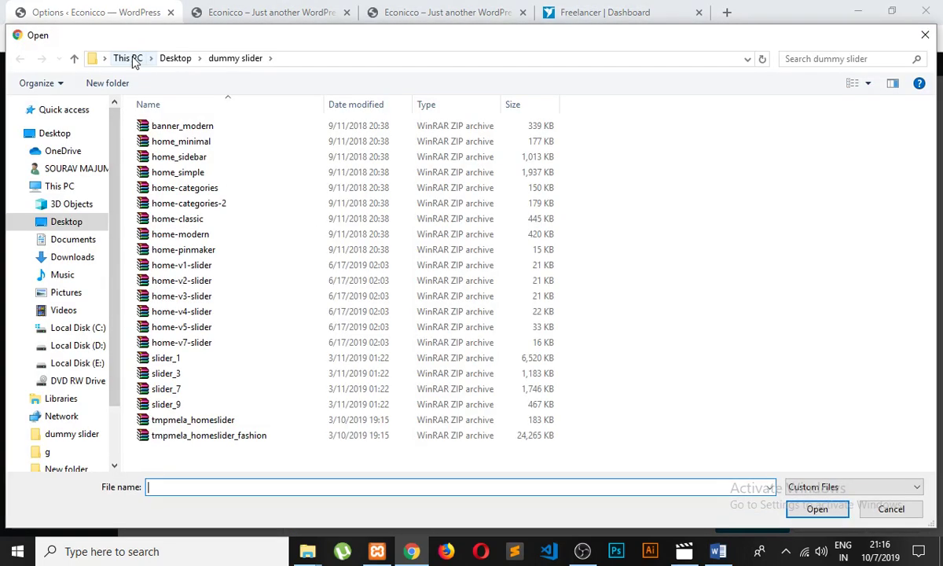
Step: Browse to the youtube-thumble folder inside the youtube folder in Downloads
{"action": "left_click", "coordinate": [128, 59]}
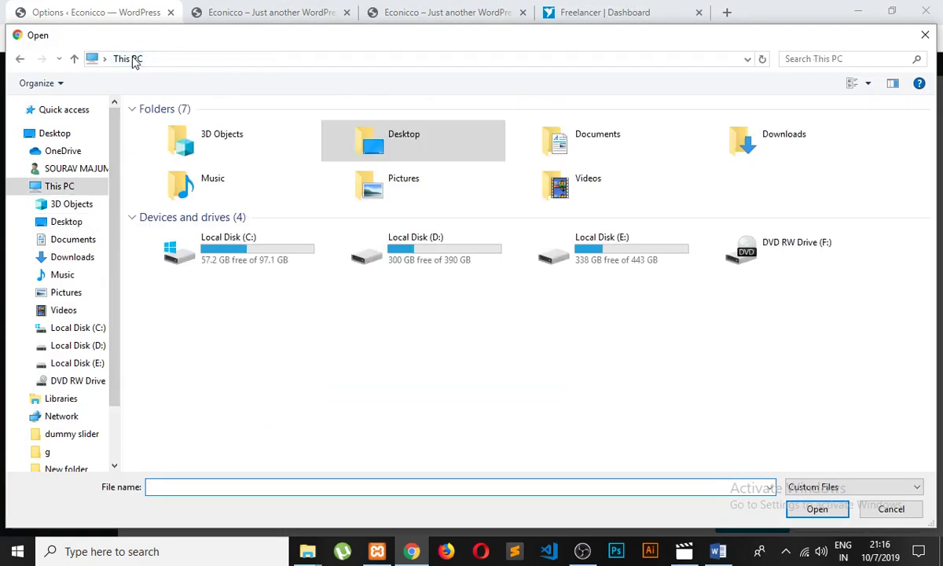
{"action": "left_click", "coordinate": [768, 139]}
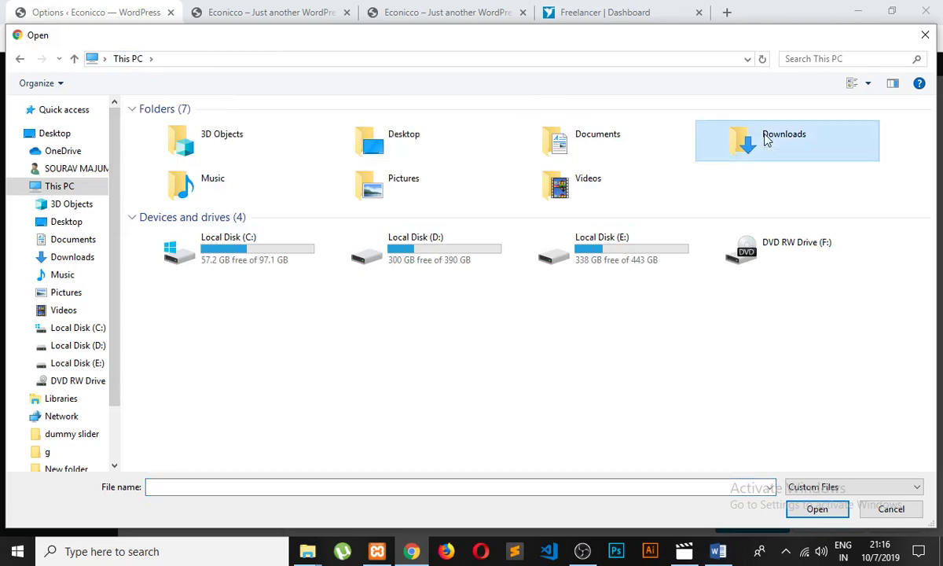
{"action": "double_click", "coordinate": [747, 147]}
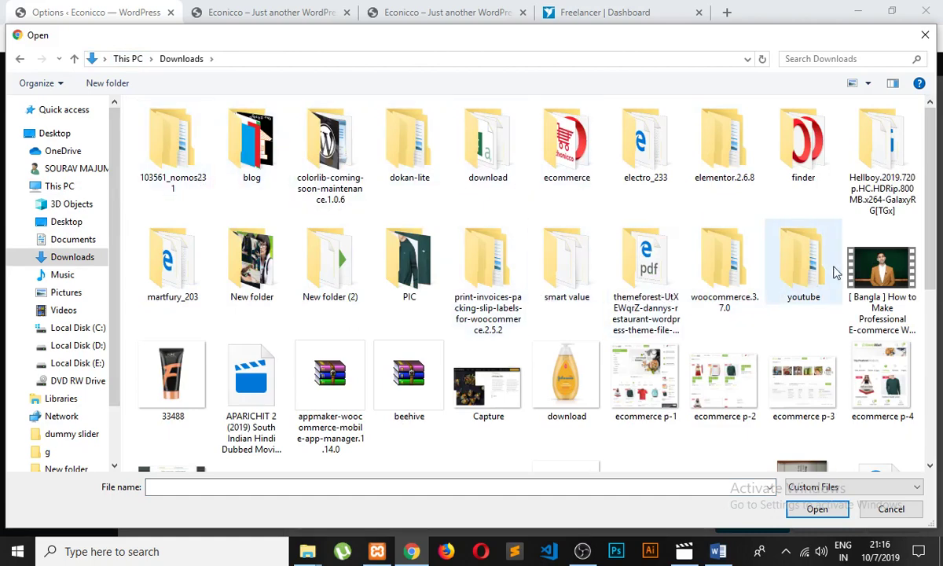
{"action": "double_click", "coordinate": [782, 254]}
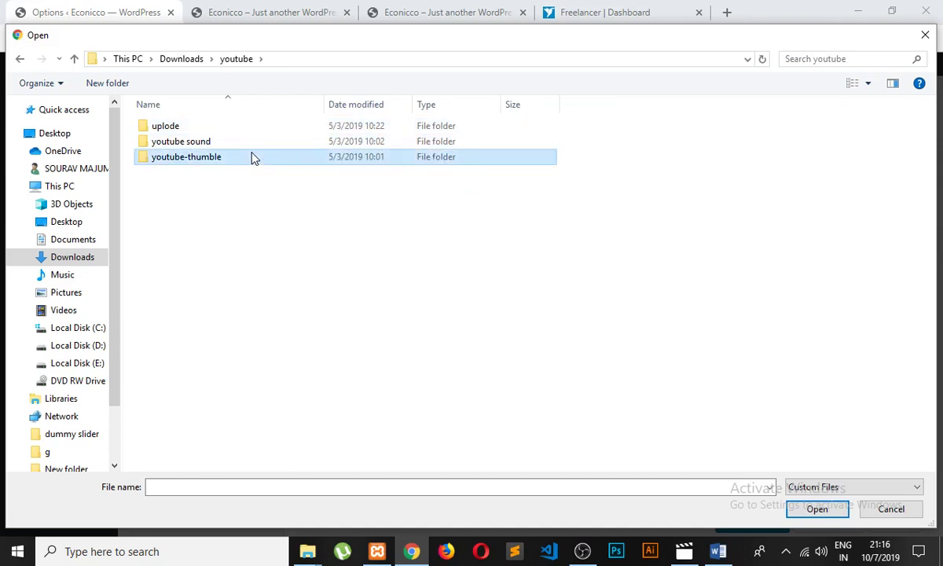
{"action": "double_click", "coordinate": [252, 156]}
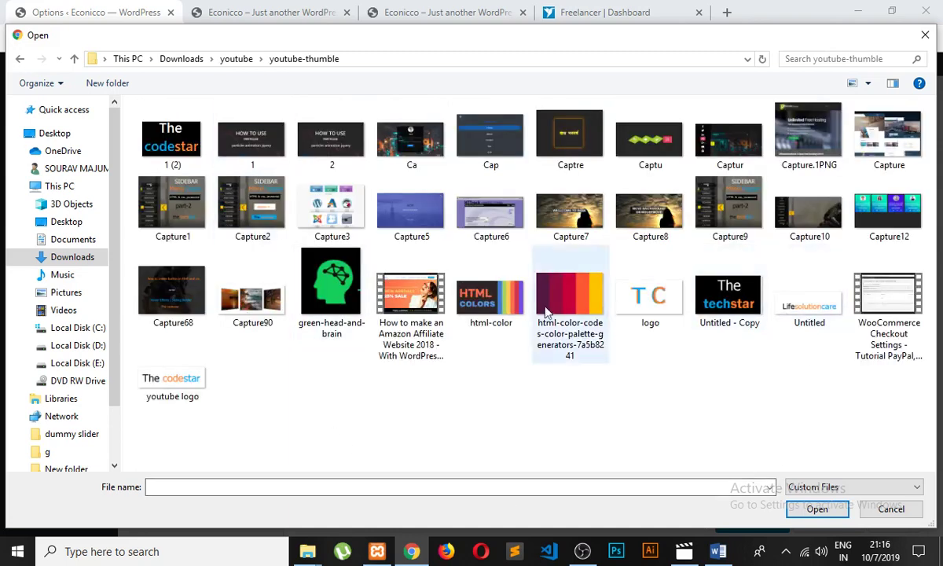
Step: Upload the youtube logo image as the header logo and save the theme options
{"action": "left_click", "coordinate": [197, 381]}
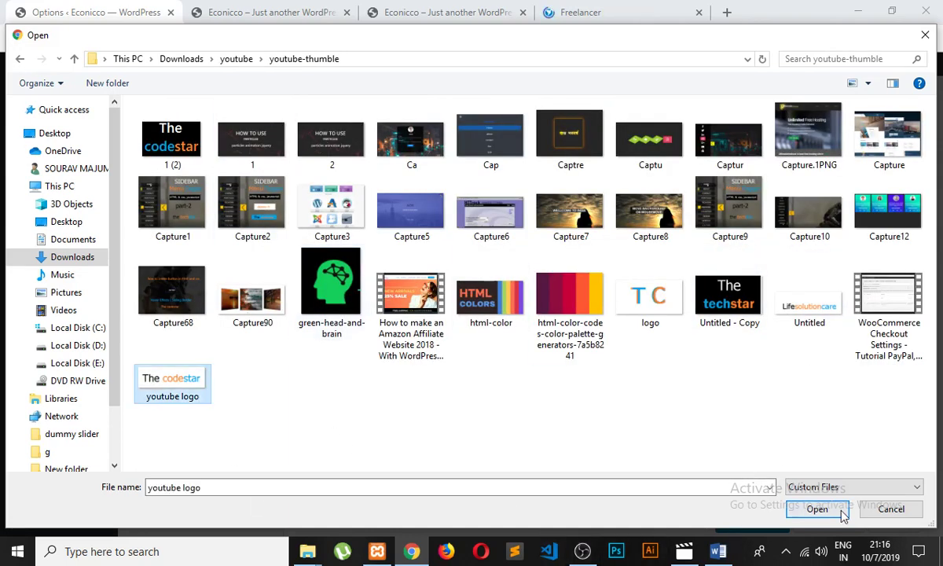
{"action": "left_click", "coordinate": [838, 510]}
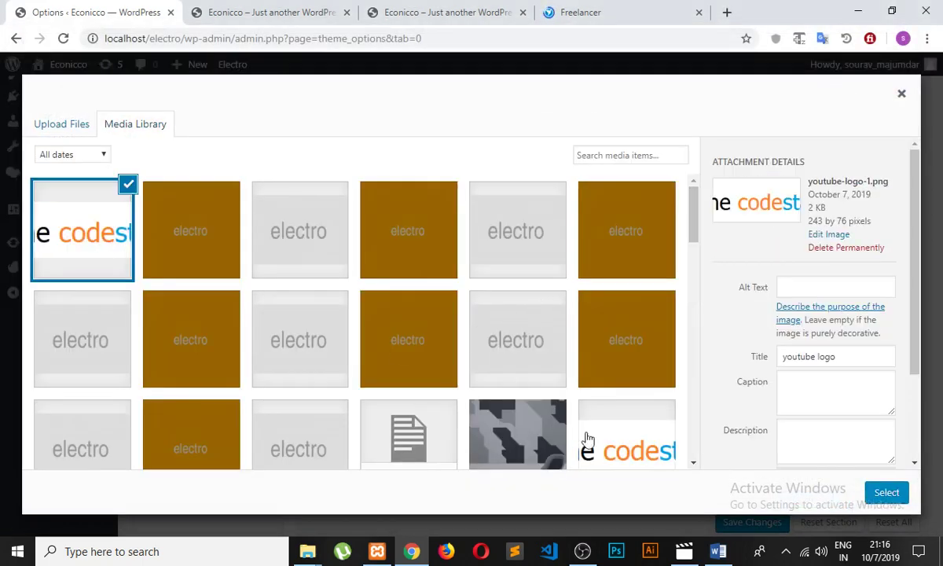
{"action": "left_click", "coordinate": [887, 492]}
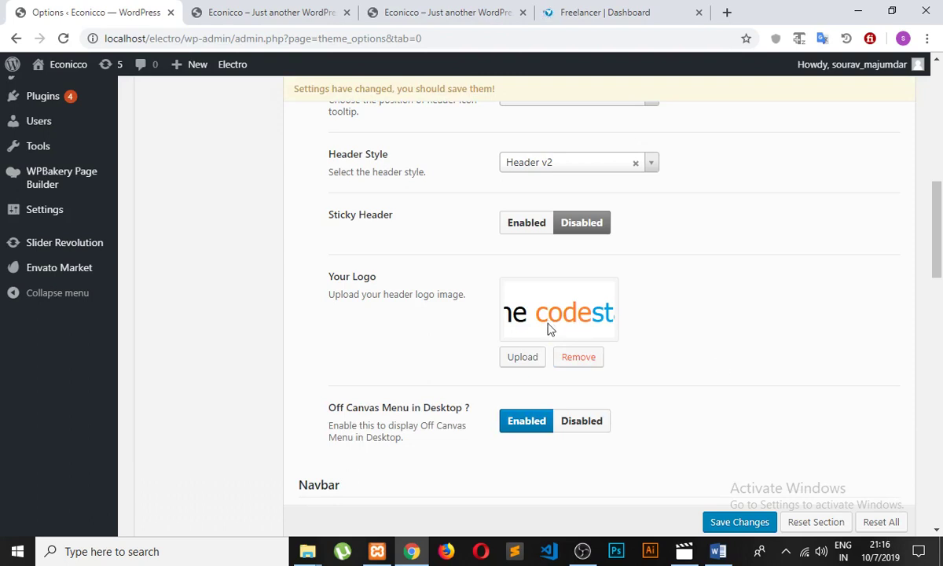
{"action": "left_click", "coordinate": [739, 522]}
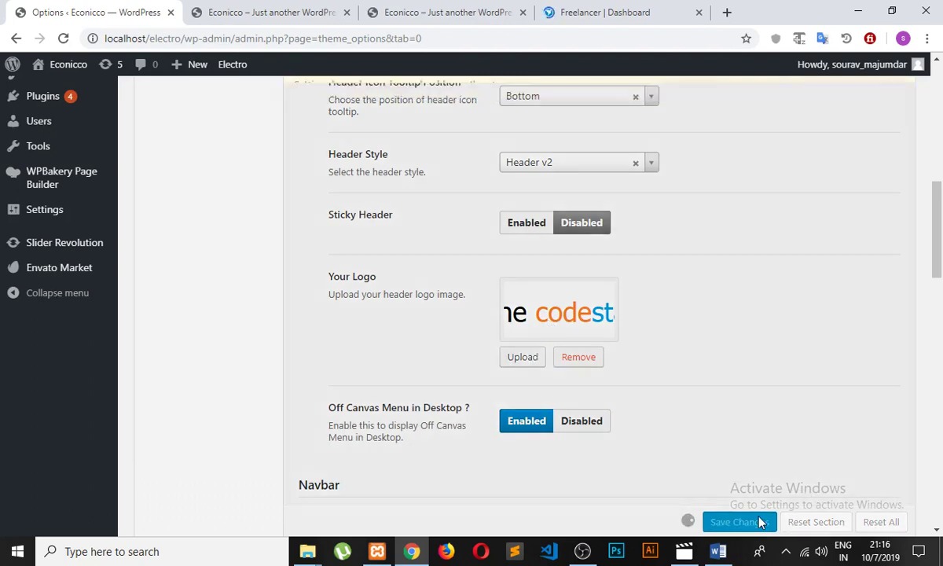
Step: Reload the storefront home page and check the header logo, main slider and promotional banners
{"action": "left_click", "coordinate": [287, 13]}
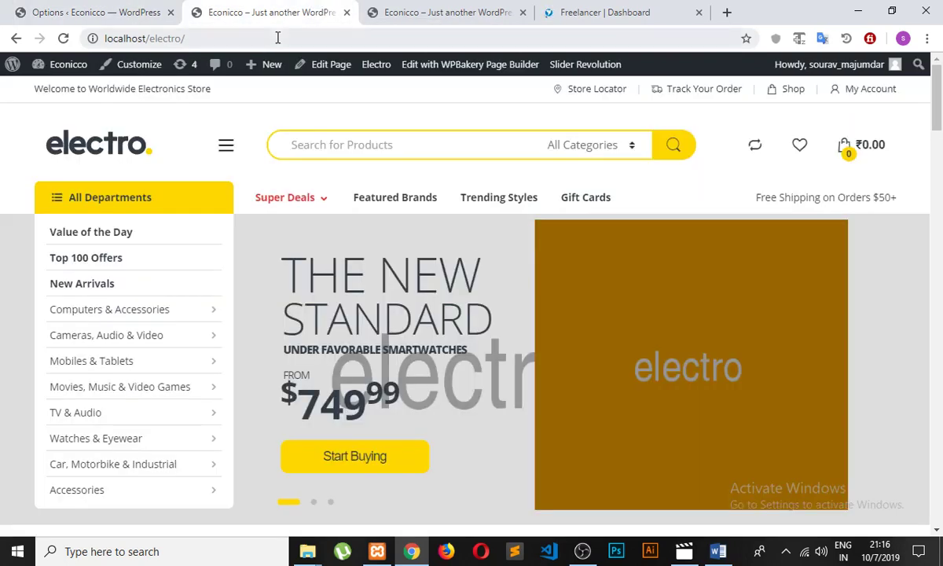
{"action": "left_click", "coordinate": [63, 22]}
{"action": "left_click", "coordinate": [275, 14]}
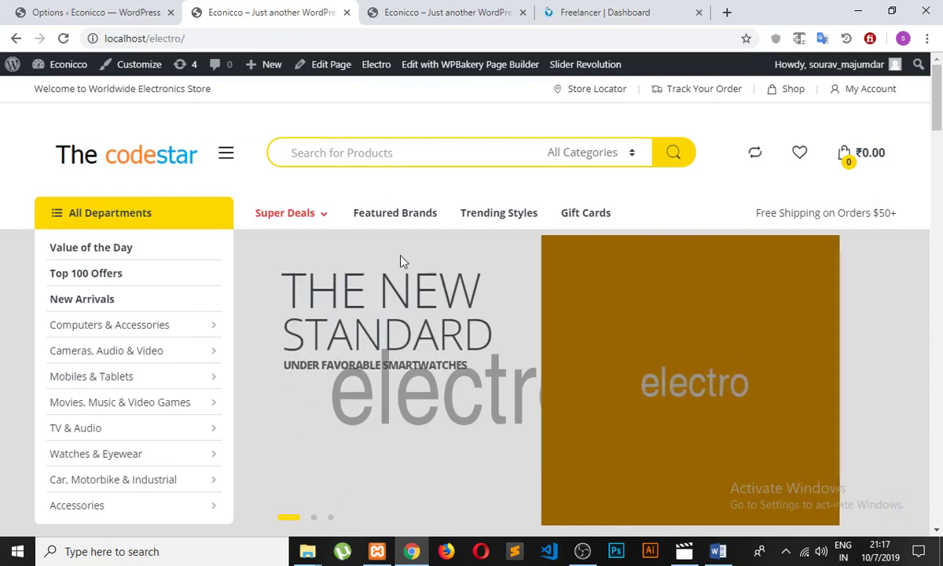
{"action": "scroll", "coordinate": [400, 263], "scroll_direction": "down", "scroll_amount": 3}
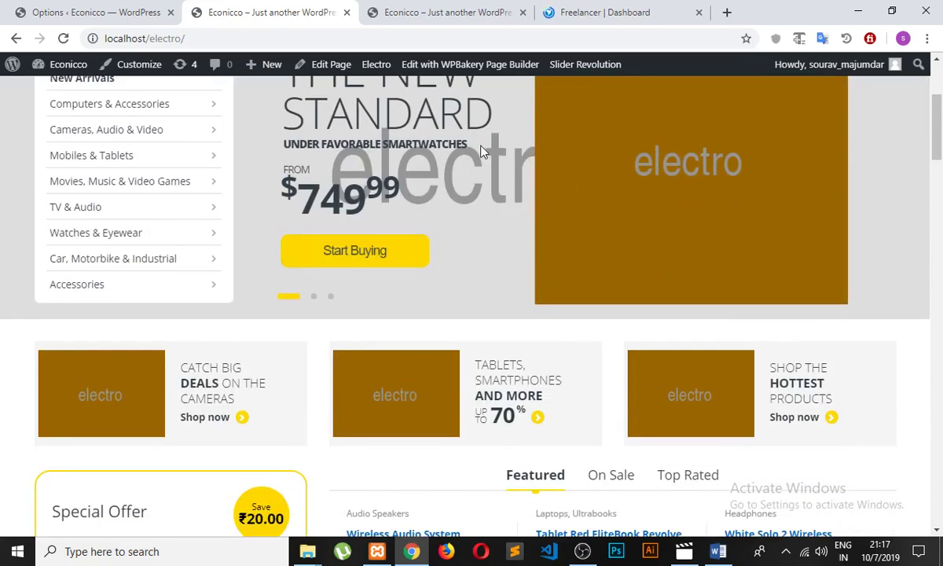
{"action": "left_click", "coordinate": [86, 13]}
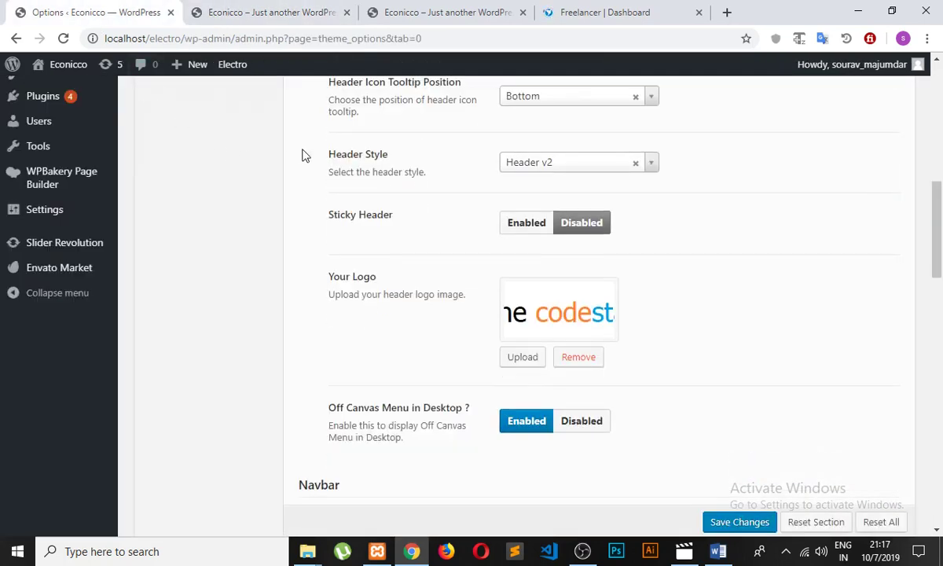
{"action": "scroll", "coordinate": [307, 155], "scroll_direction": "up", "scroll_amount": 10}
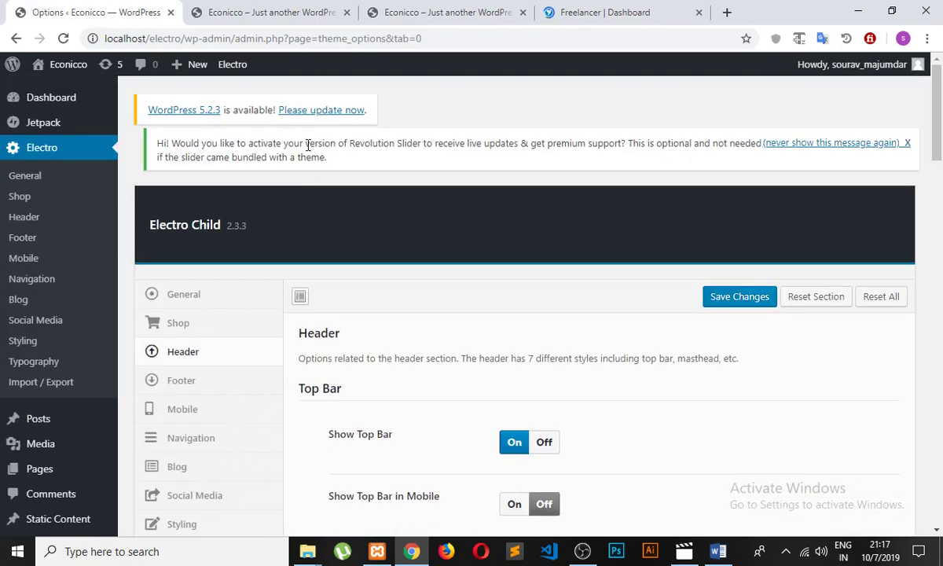
{"action": "scroll", "coordinate": [308, 146], "scroll_direction": "down", "scroll_amount": 3}
{"action": "scroll", "coordinate": [286, 78], "scroll_direction": "up", "scroll_amount": 3}
Step: Open the storefront's home page for editing and view the available header styles in the Home v1 Options
{"action": "left_click", "coordinate": [267, 12]}
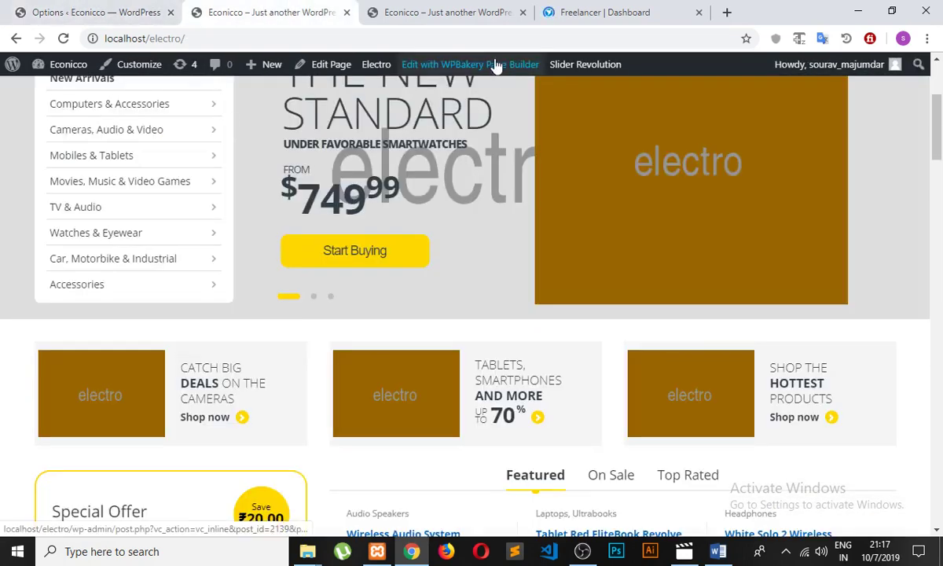
{"action": "left_click", "coordinate": [424, 73]}
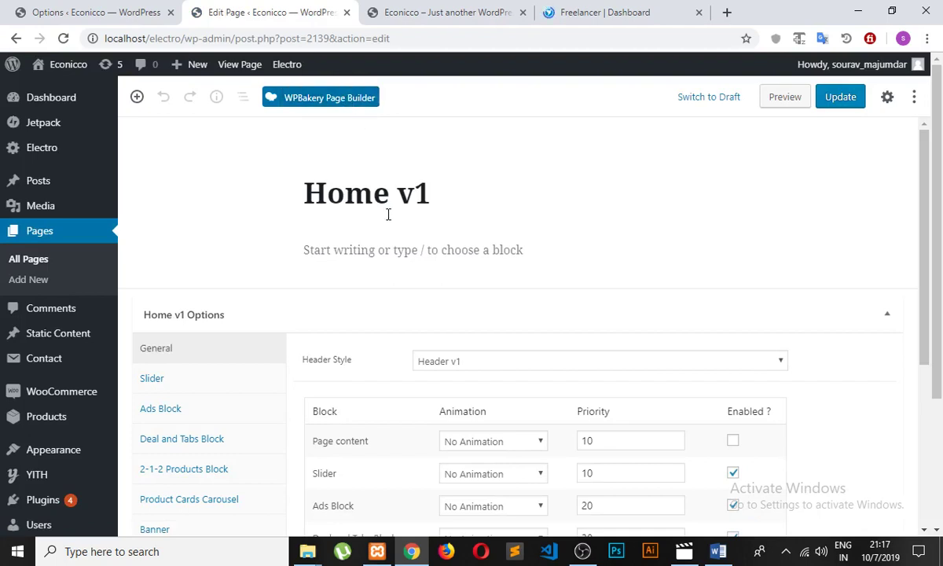
{"action": "scroll", "coordinate": [388, 215], "scroll_direction": "down", "scroll_amount": 3}
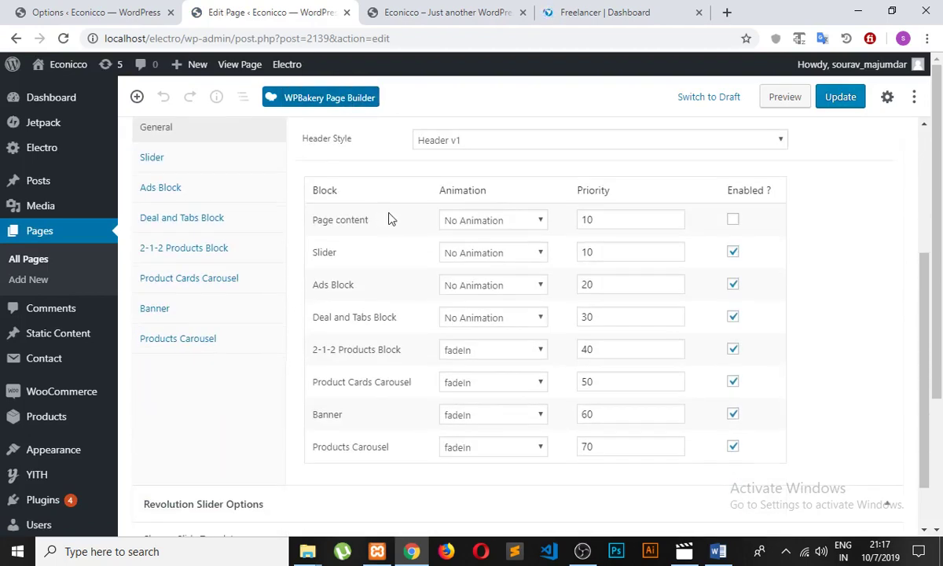
{"action": "scroll", "coordinate": [388, 213], "scroll_direction": "up", "scroll_amount": 1}
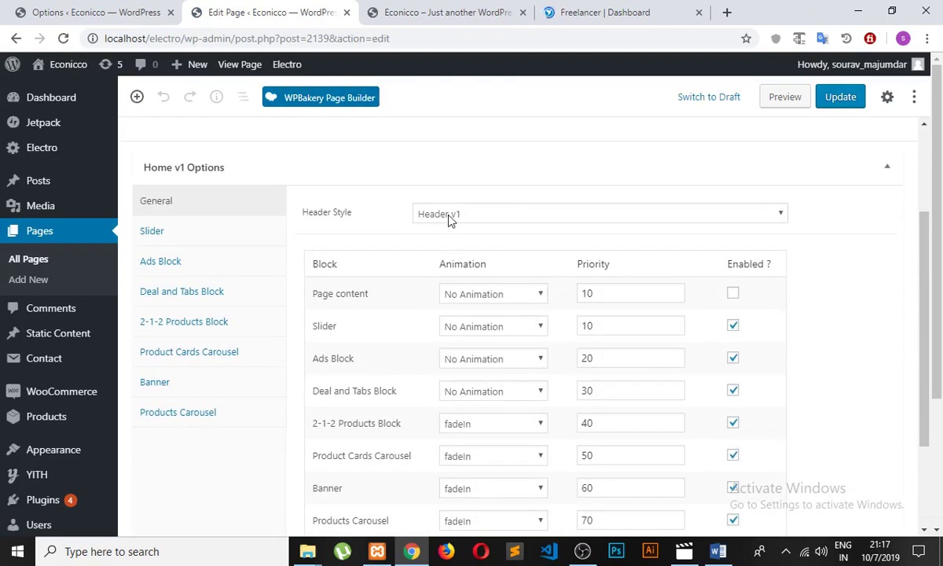
{"action": "left_click", "coordinate": [568, 222]}
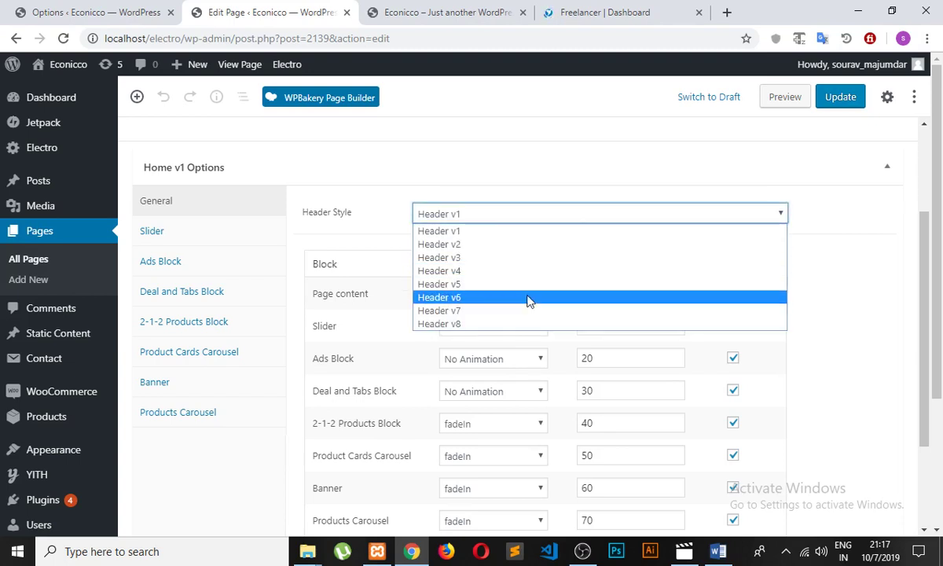
{"action": "left_click", "coordinate": [487, 154]}
Step: Display the Slider settings in the Home v1 Options and select the whole slider shortcode
{"action": "scroll", "coordinate": [487, 153], "scroll_direction": "up", "scroll_amount": 3}
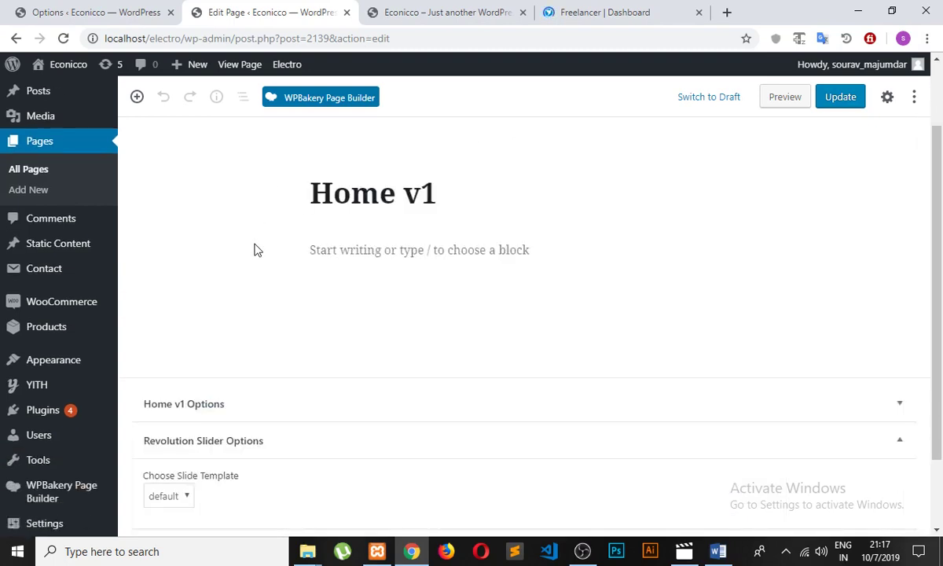
{"action": "scroll", "coordinate": [352, 209], "scroll_direction": "up", "scroll_amount": 2}
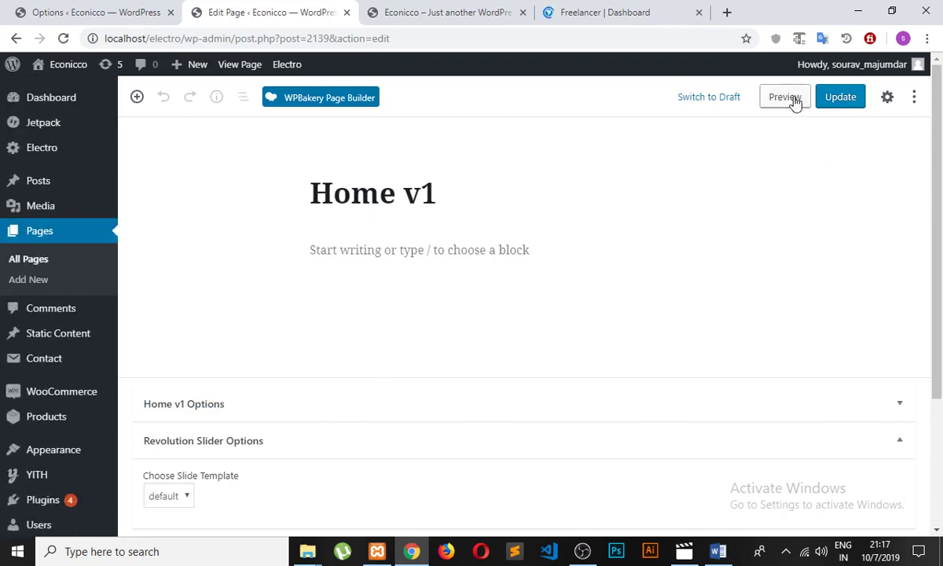
{"action": "left_click", "coordinate": [894, 406]}
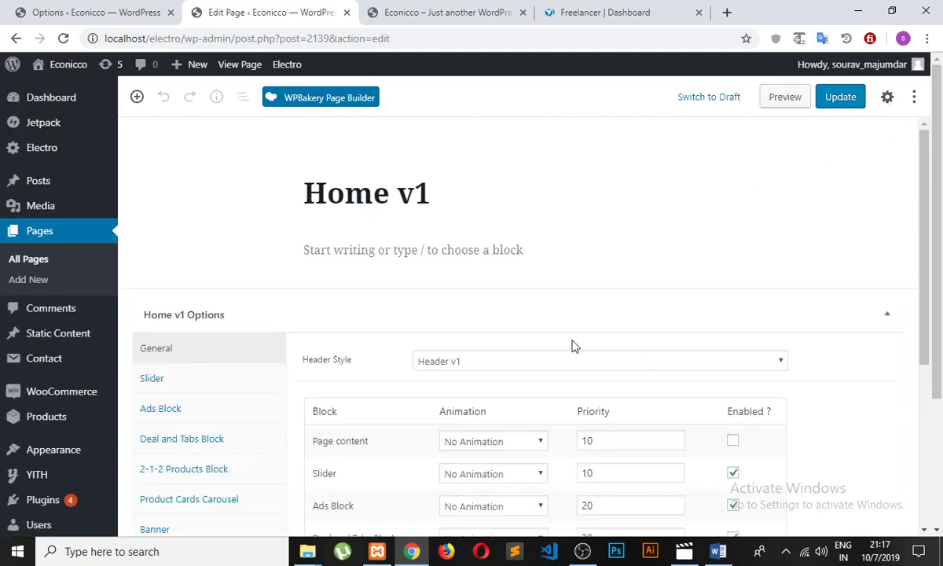
{"action": "scroll", "coordinate": [414, 339], "scroll_direction": "down", "scroll_amount": 3}
{"action": "left_click", "coordinate": [169, 161]}
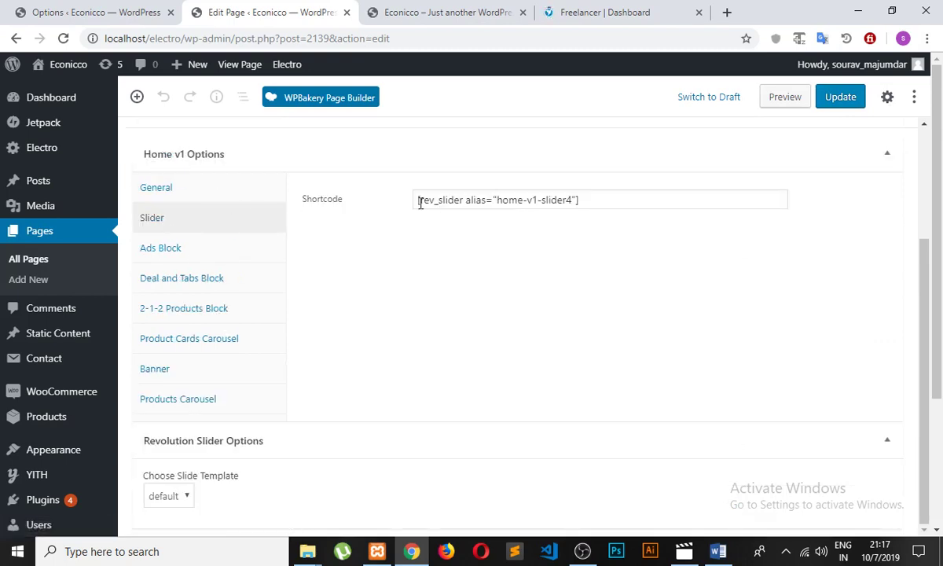
{"action": "left_click_drag", "start_coordinate": [417, 200], "coordinate": [582, 202]}
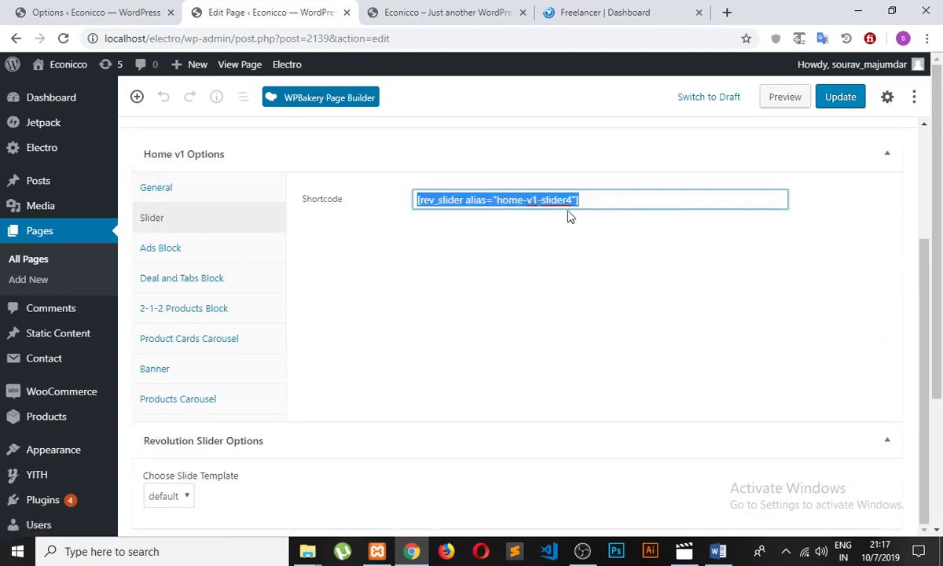
Step: Open Slider Revolution in a new browser tab from the theme options page and place that tab beside it
{"action": "left_click", "coordinate": [95, 12]}
{"action": "scroll", "coordinate": [43, 354], "scroll_direction": "down", "scroll_amount": 5}
{"action": "scroll", "coordinate": [55, 377], "scroll_direction": "down", "scroll_amount": 4}
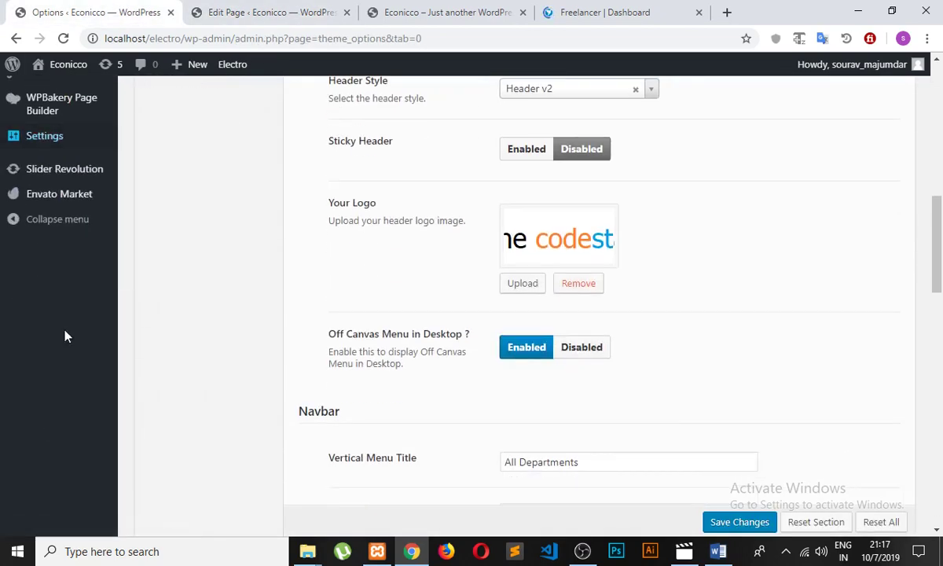
{"action": "right_click", "coordinate": [63, 168]}
{"action": "key", "text": "Escape"}
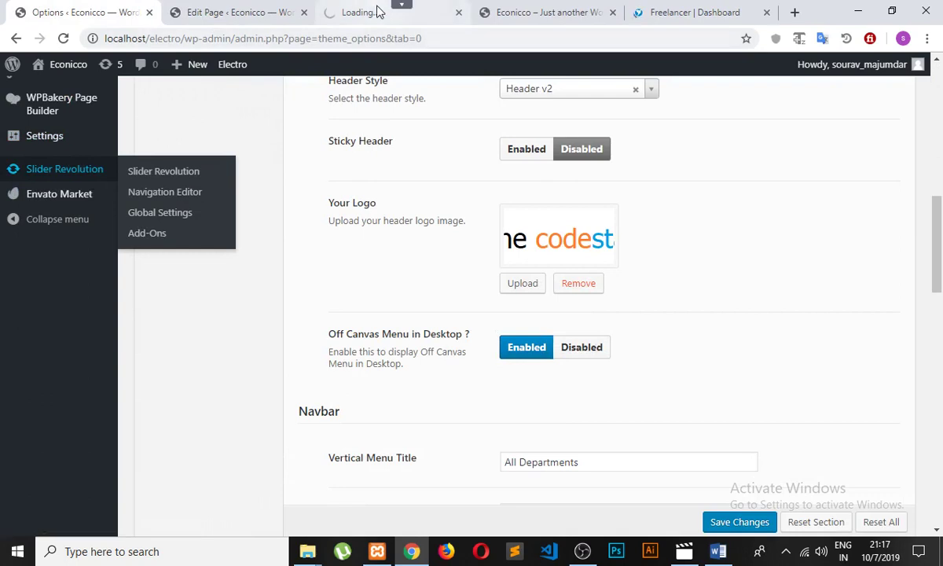
{"action": "left_click_drag", "start_coordinate": [377, 11], "coordinate": [231, 17]}
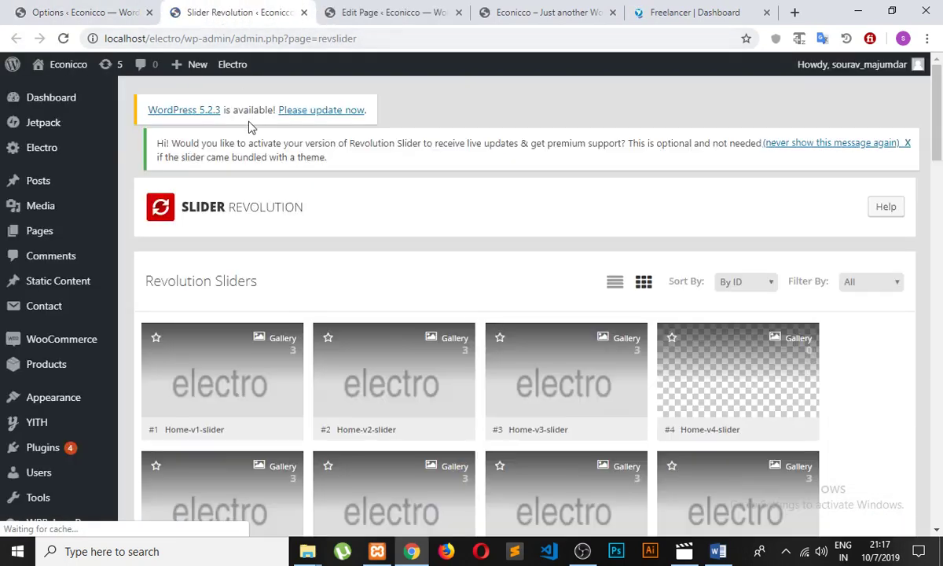
Step: Look through the existing Revolution Sliders and open the Import Slider dialog
{"action": "scroll", "coordinate": [276, 141], "scroll_direction": "down", "scroll_amount": 1}
{"action": "scroll", "coordinate": [277, 140], "scroll_direction": "down", "scroll_amount": 4}
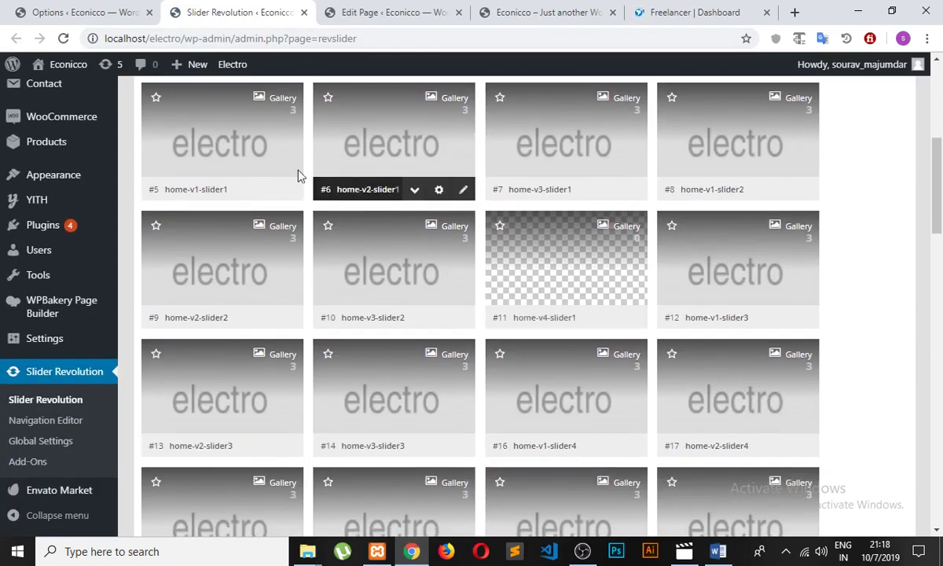
{"action": "scroll", "coordinate": [295, 177], "scroll_direction": "down", "scroll_amount": 4}
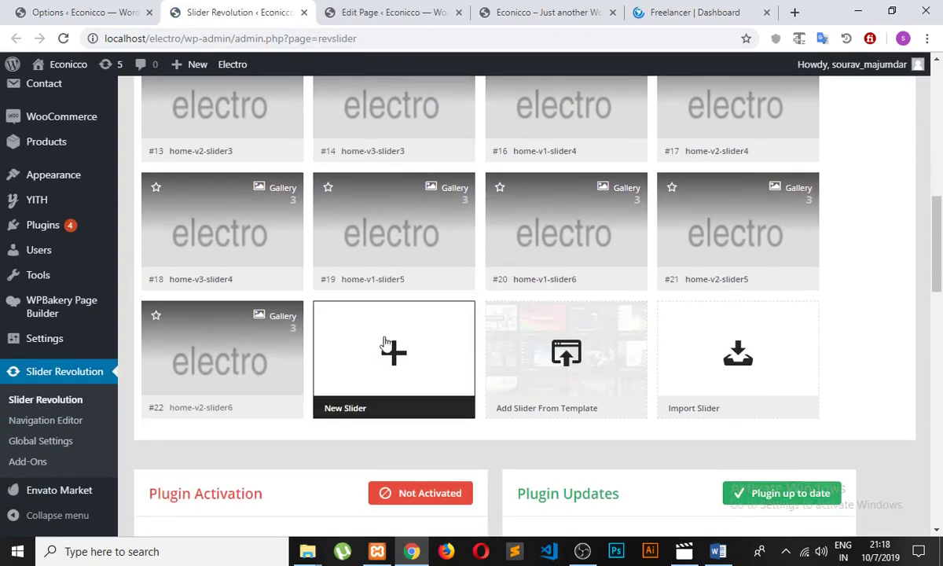
{"action": "scroll", "coordinate": [558, 326], "scroll_direction": "down", "scroll_amount": 3}
{"action": "scroll", "coordinate": [299, 385], "scroll_direction": "up", "scroll_amount": 2}
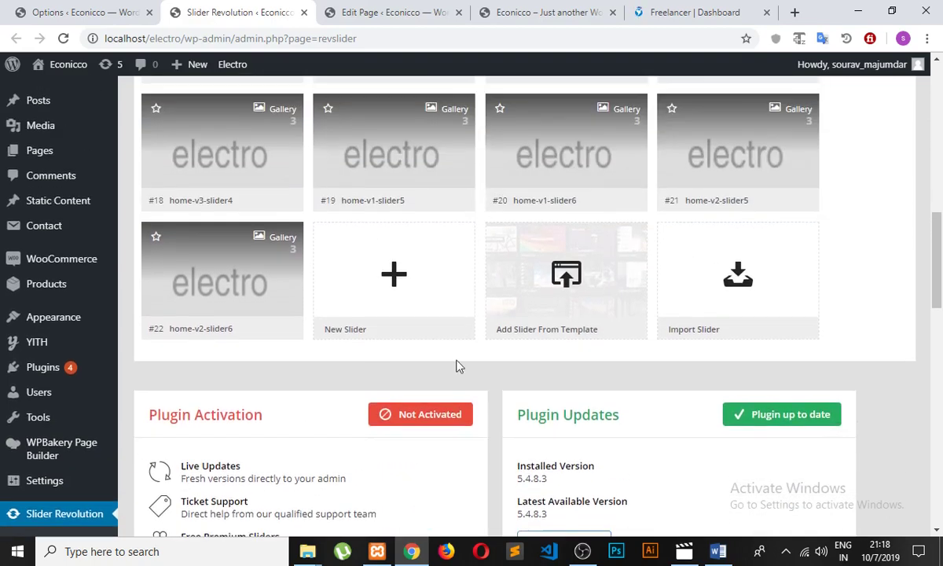
{"action": "left_click", "coordinate": [741, 290]}
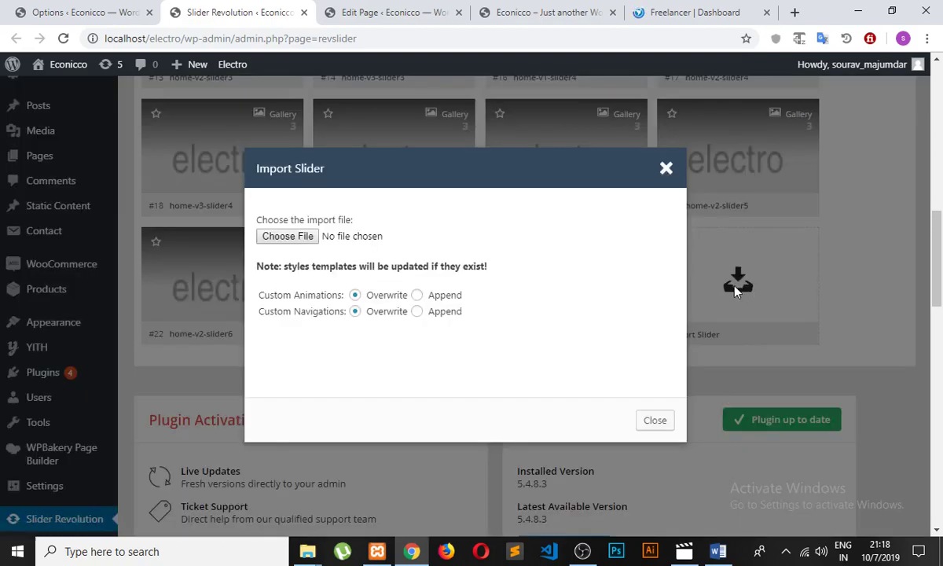
Step: Browse for the slider import file in the dummy slider folder on the Desktop
{"action": "left_click", "coordinate": [297, 245]}
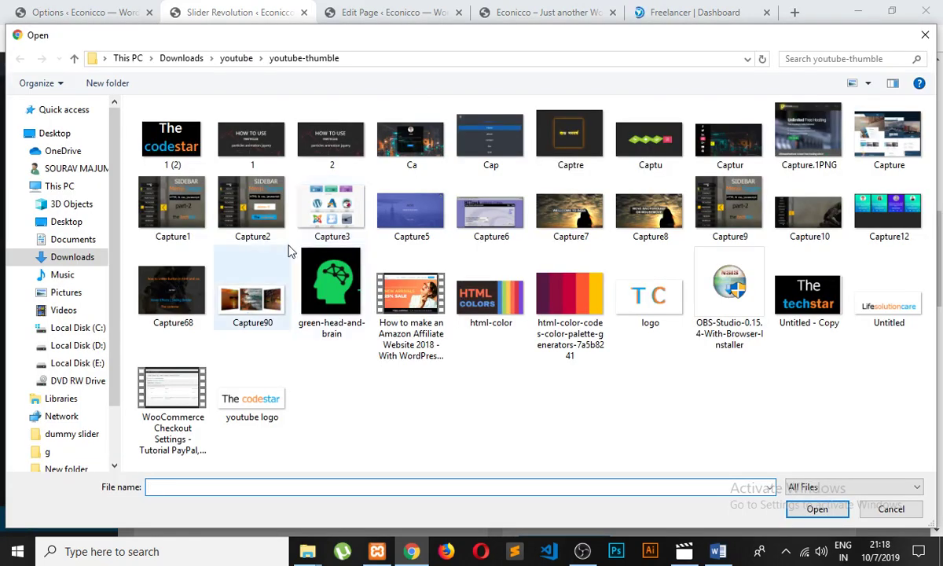
{"action": "left_click", "coordinate": [127, 58]}
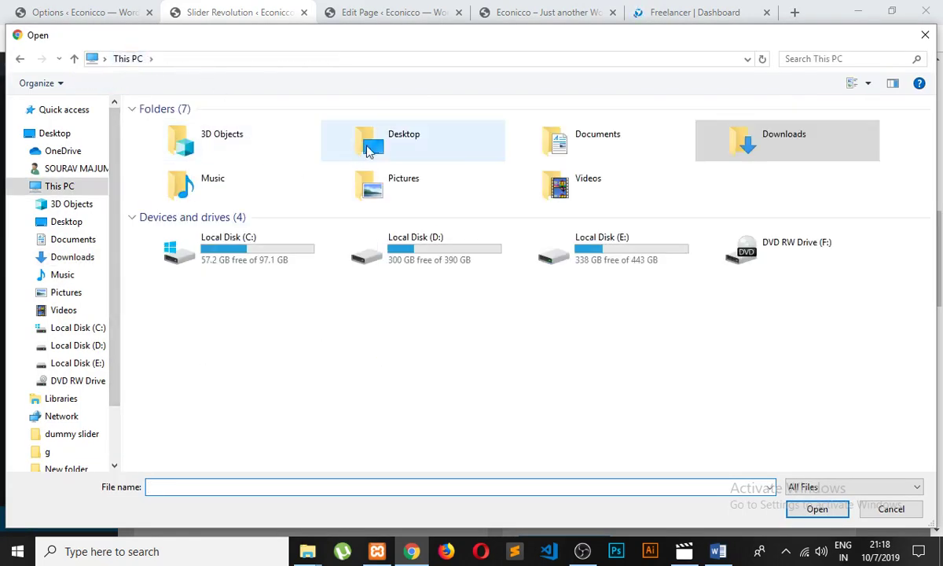
{"action": "double_click", "coordinate": [421, 138]}
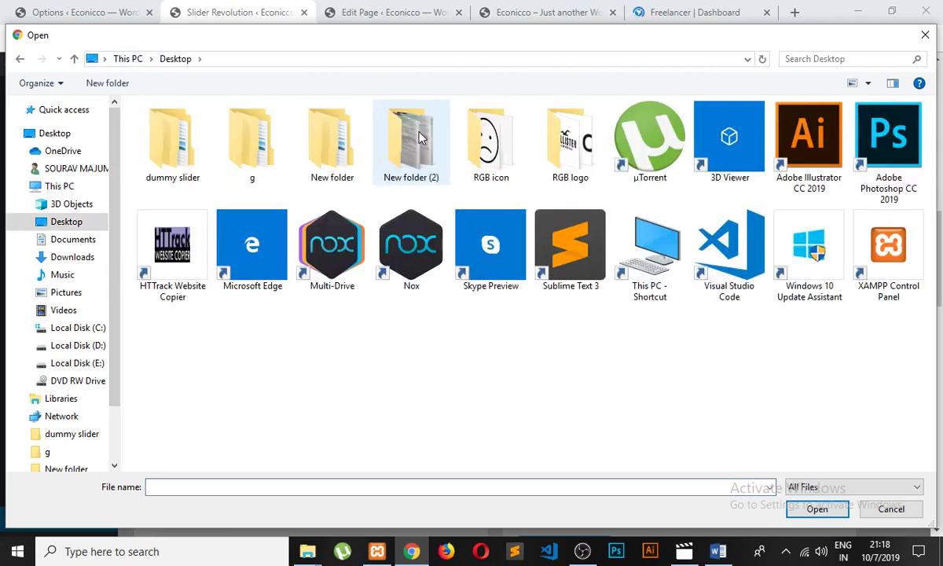
{"action": "double_click", "coordinate": [203, 138]}
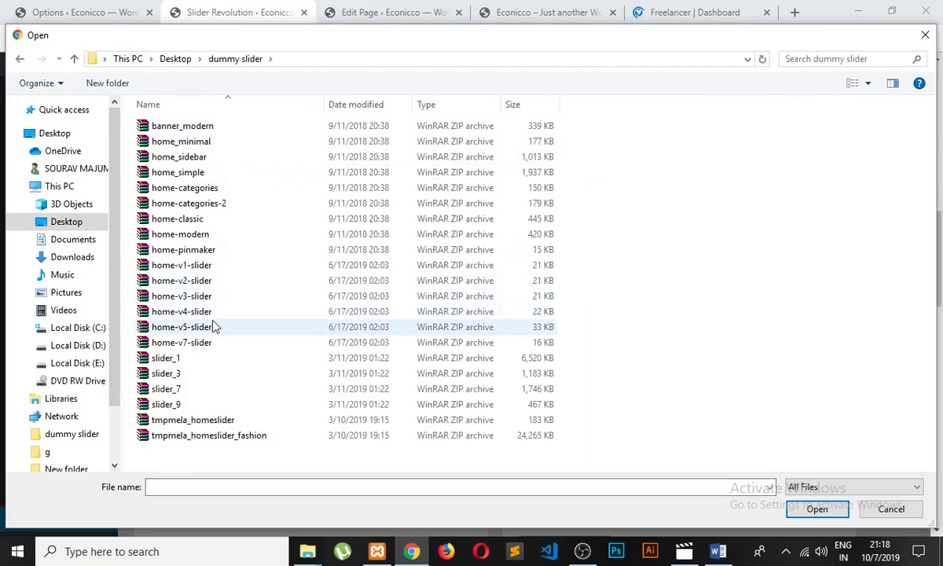
Step: Choose the banner_modern archive as the import file and import the slider with custom animations and navigations set to Overwrite
{"action": "left_click", "coordinate": [226, 238]}
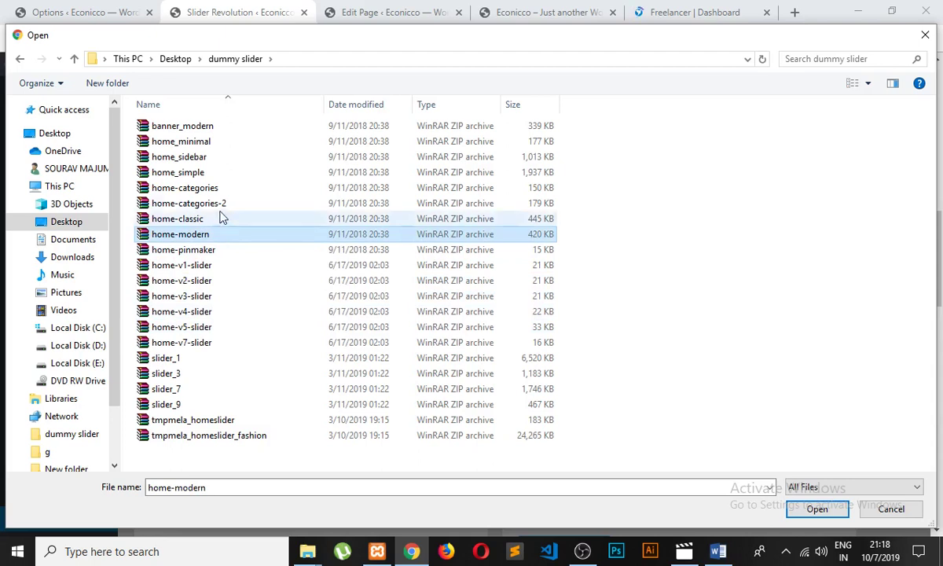
{"action": "left_click", "coordinate": [220, 204]}
{"action": "left_click", "coordinate": [220, 191]}
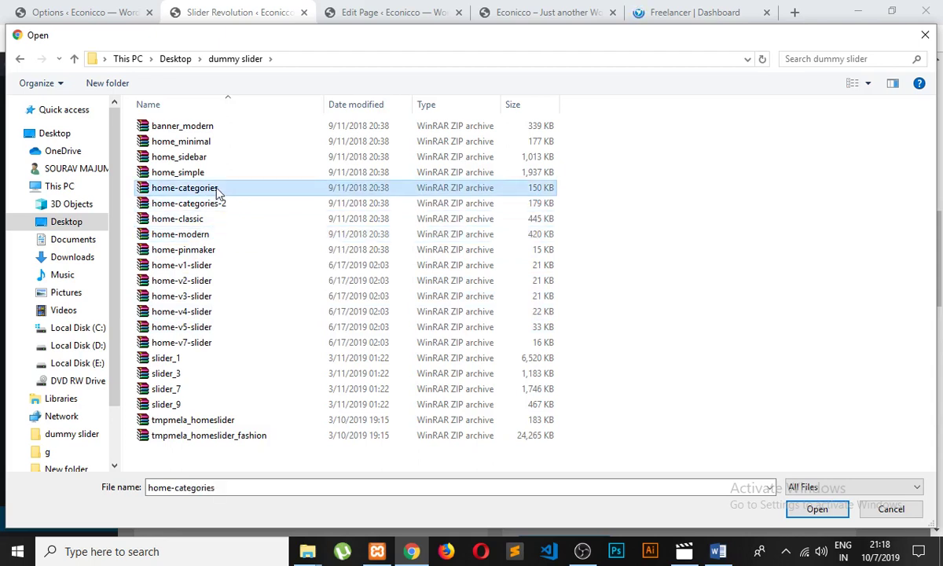
{"action": "left_click", "coordinate": [220, 176]}
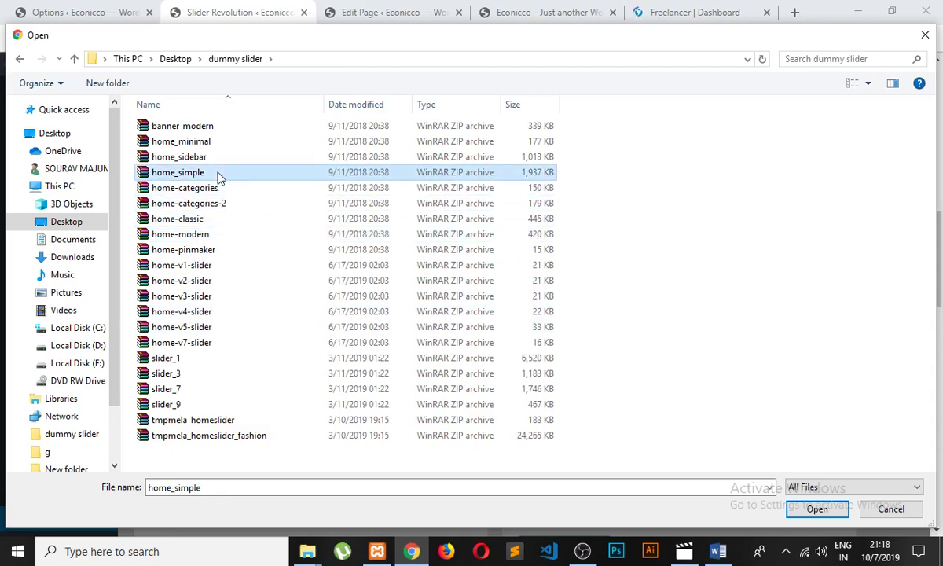
{"action": "left_click", "coordinate": [214, 128]}
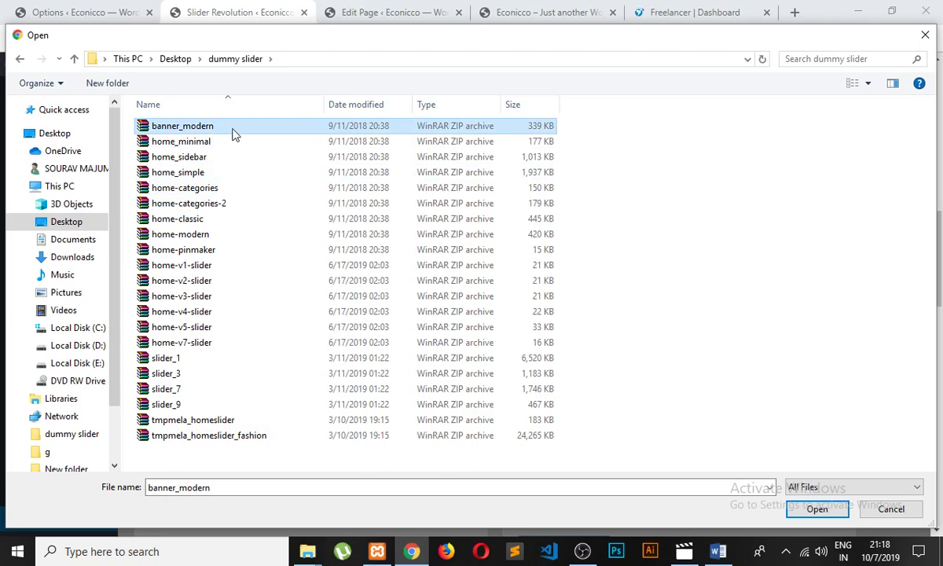
{"action": "left_click", "coordinate": [817, 510]}
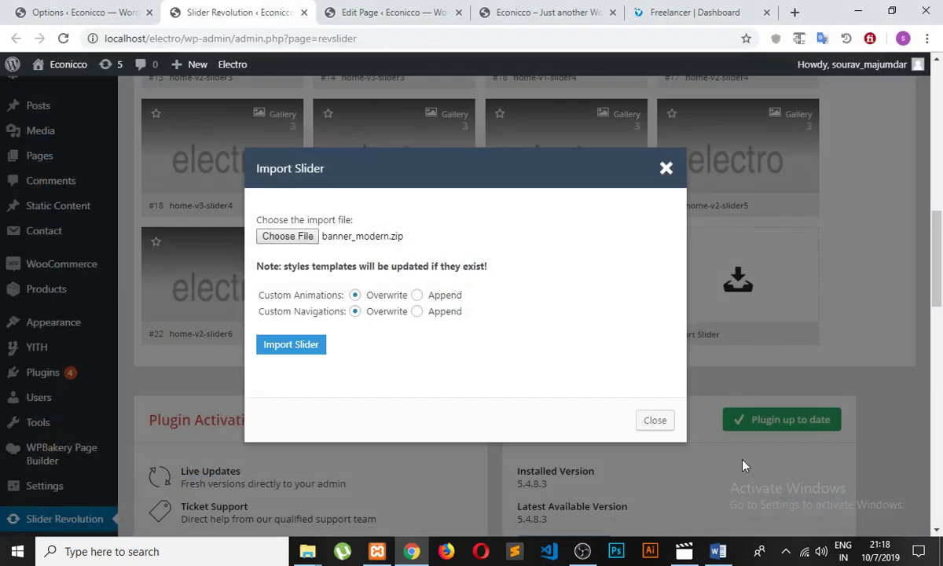
{"action": "left_click", "coordinate": [317, 349]}
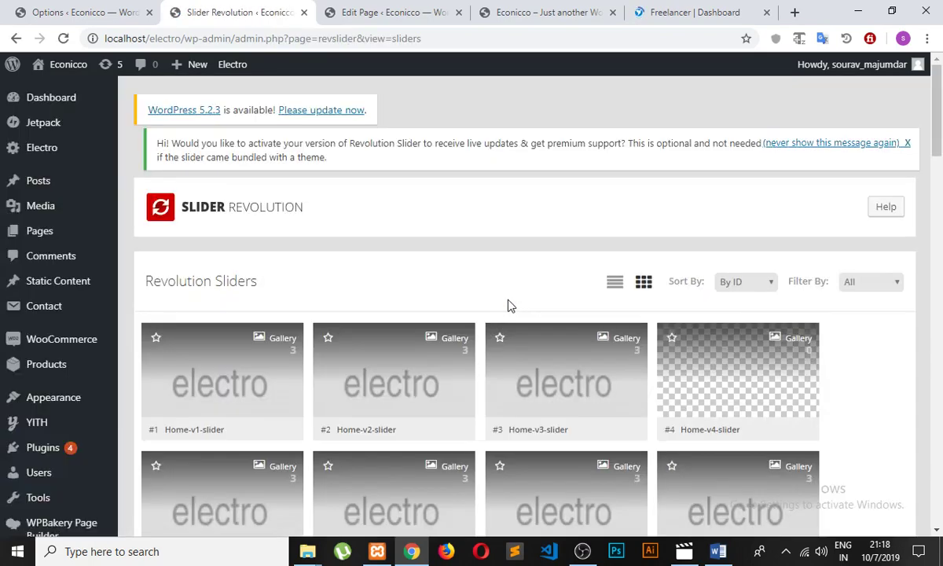
Step: Open the embed information of the Banner Modern slider and copy its standard shortcode
{"action": "scroll", "coordinate": [480, 293], "scroll_direction": "down", "scroll_amount": 13}
{"action": "scroll", "coordinate": [474, 297], "scroll_direction": "up", "scroll_amount": 3}
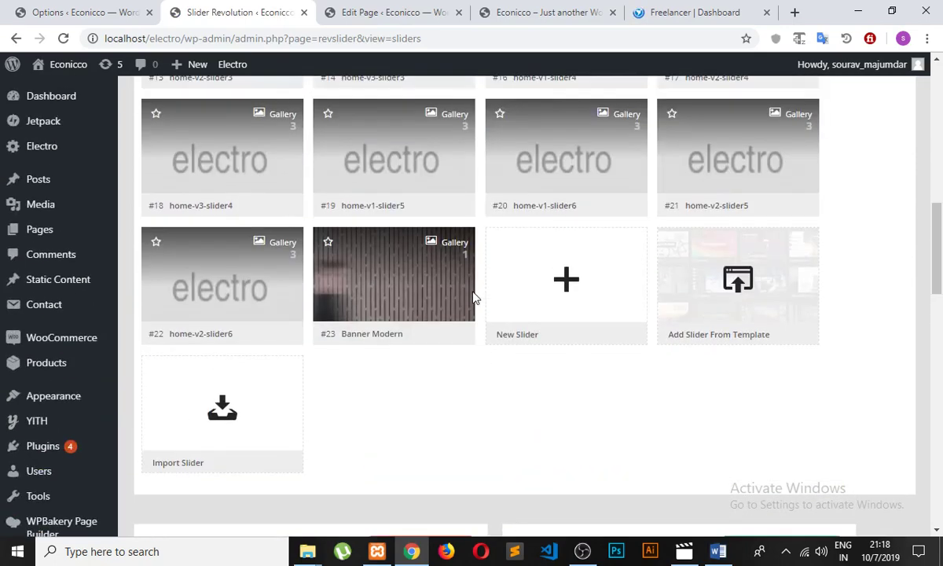
{"action": "mouse_move", "coordinate": [378, 305]}
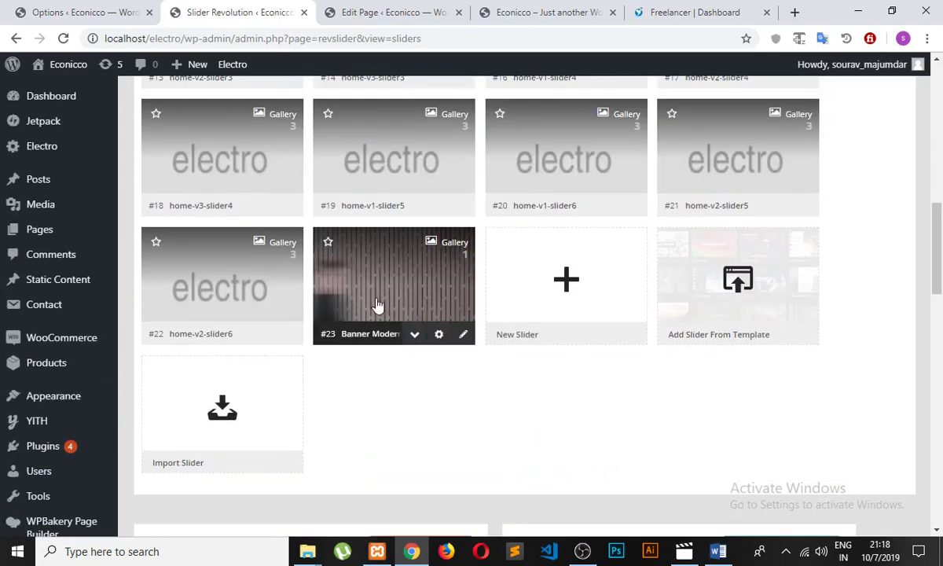
{"action": "left_click", "coordinate": [415, 334]}
{"action": "left_click", "coordinate": [385, 362]}
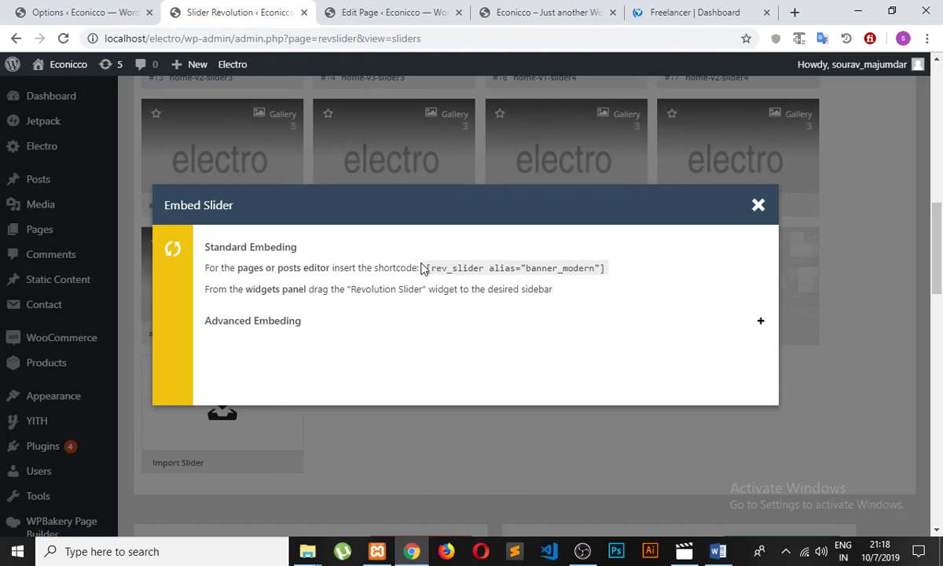
{"action": "left_click_drag", "start_coordinate": [422, 269], "coordinate": [617, 279]}
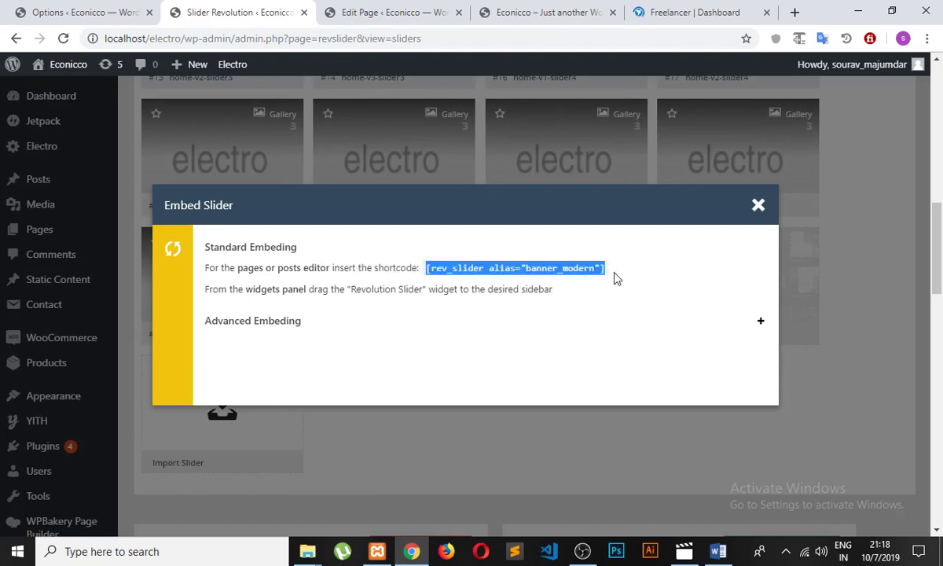
{"action": "right_click", "coordinate": [537, 272]}
{"action": "left_click", "coordinate": [564, 277]}
Step: Replace the home page's slider shortcode with [rev_slider alias="banner_modern"] and update the page
{"action": "left_click", "coordinate": [397, 22]}
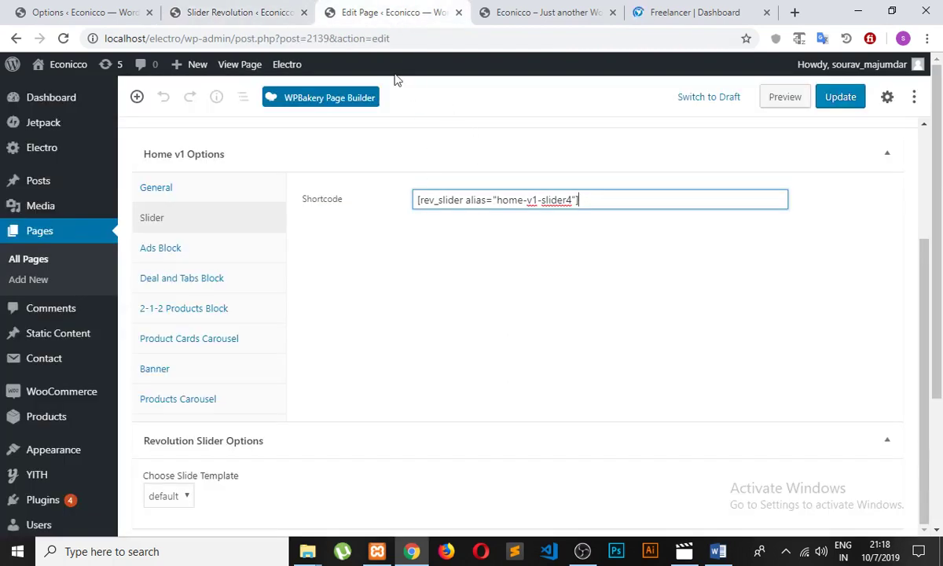
{"action": "left_click_drag", "start_coordinate": [563, 199], "coordinate": [398, 200]}
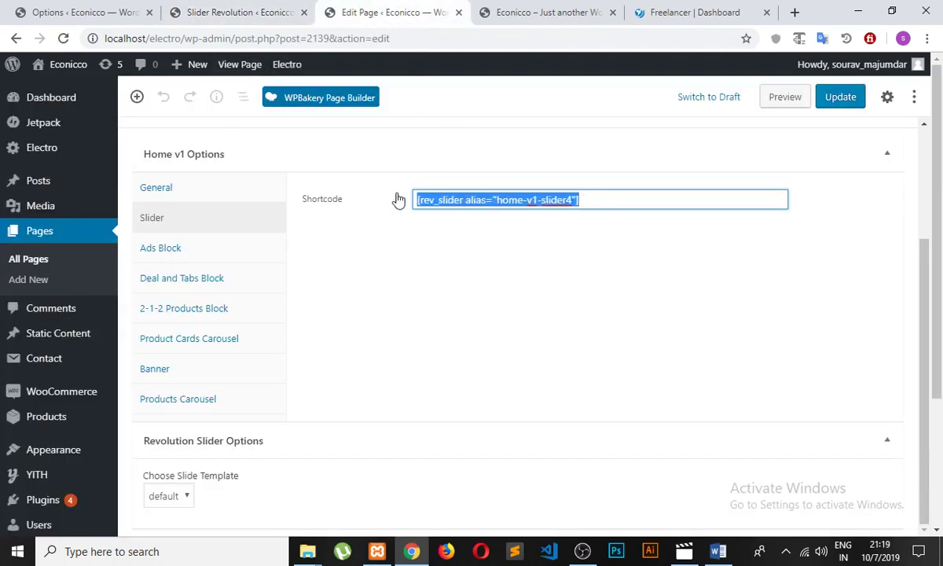
{"action": "key", "text": "super"}
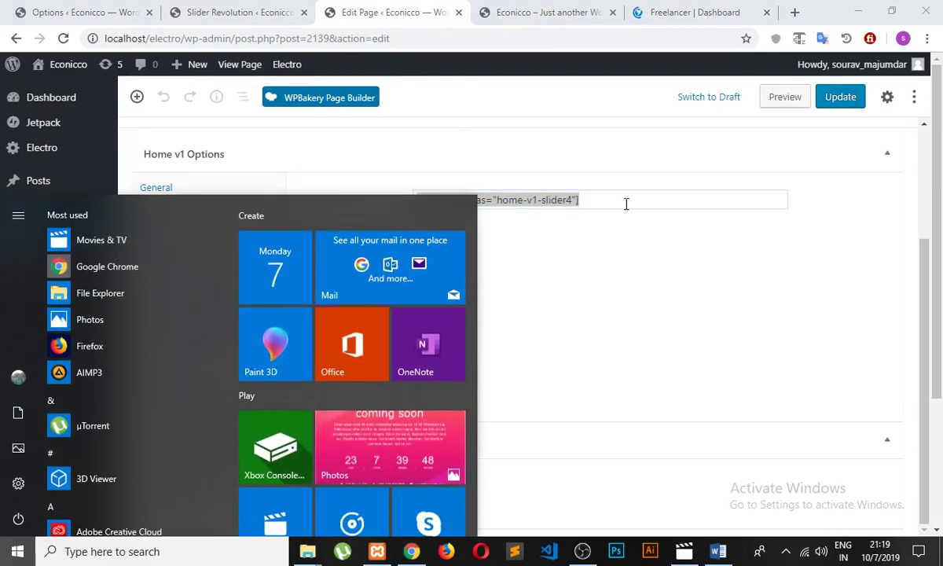
{"action": "left_click", "coordinate": [613, 195]}
{"action": "left_click_drag", "start_coordinate": [613, 195], "coordinate": [401, 206]}
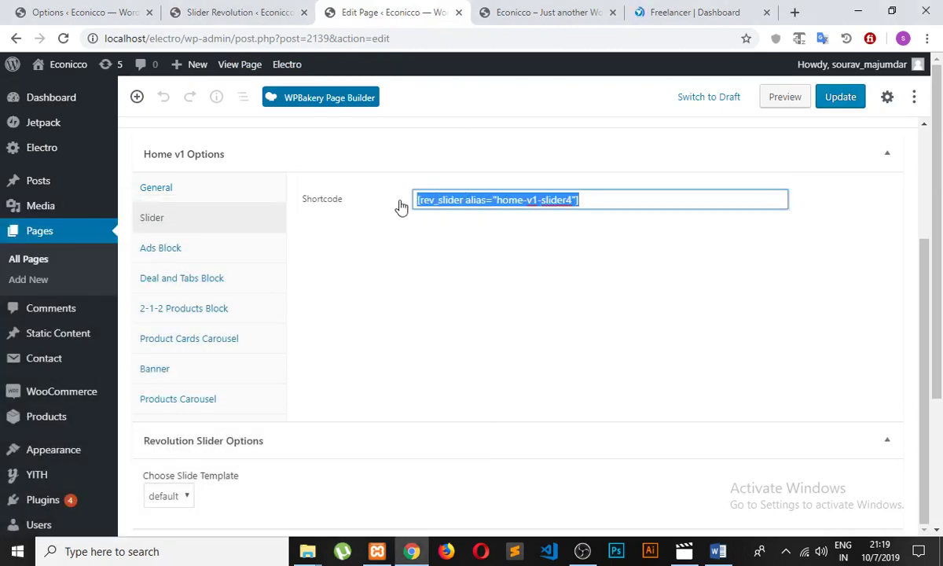
{"action": "key", "text": "ctrl+v"}
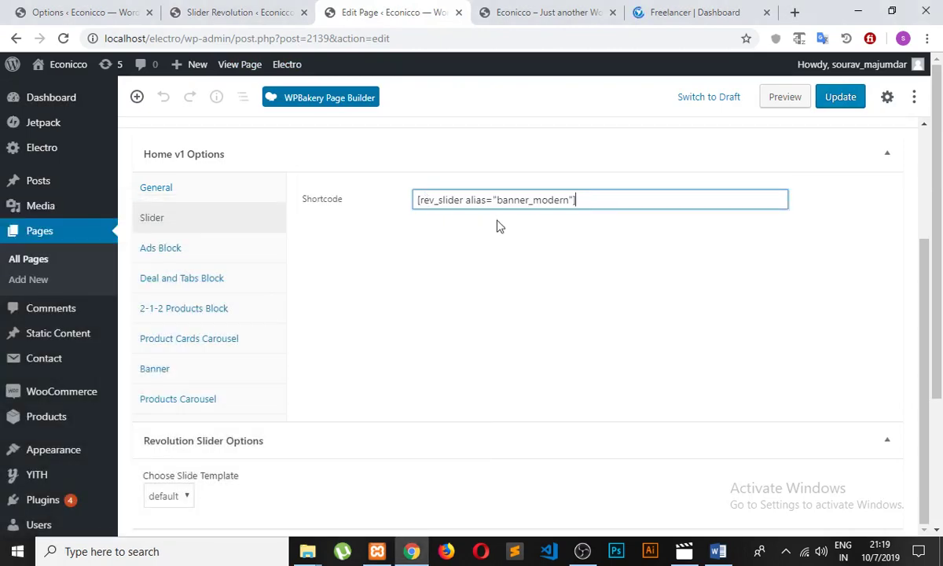
{"action": "left_click", "coordinate": [840, 97]}
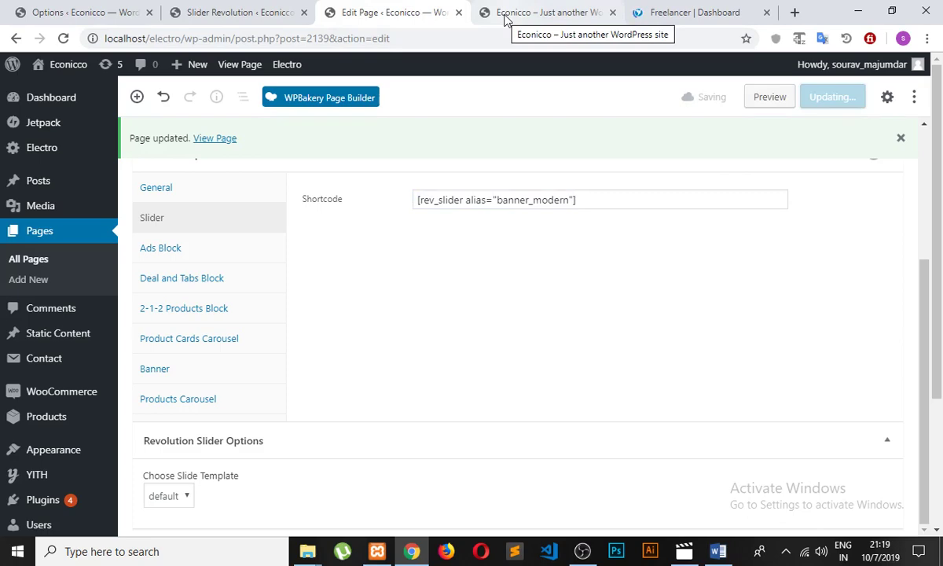
Step: Close the outdated storefront tab and open the Econicco storefront in a new tab from the theme options page
{"action": "left_click", "coordinate": [506, 19]}
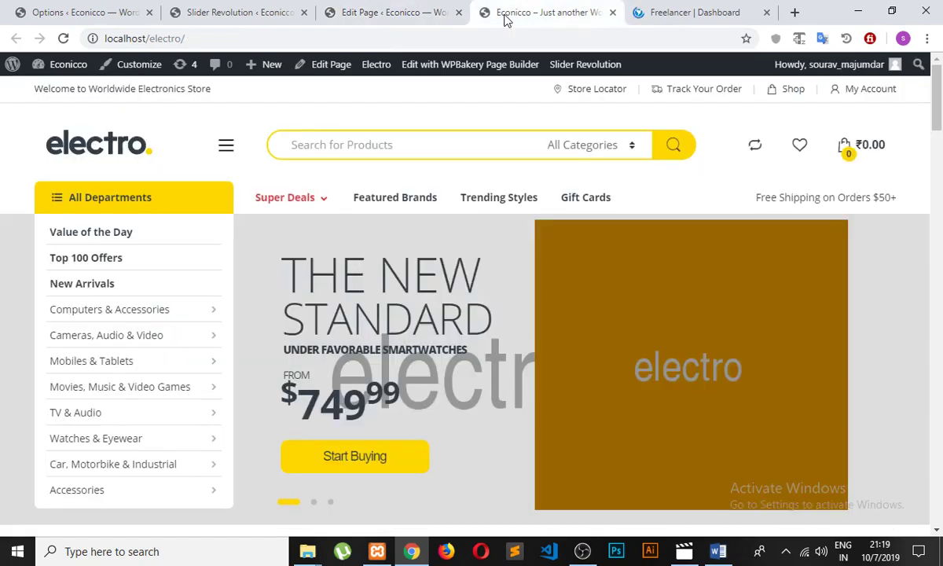
{"action": "left_click", "coordinate": [612, 12]}
{"action": "left_click", "coordinate": [245, 14]}
{"action": "left_click", "coordinate": [114, 17]}
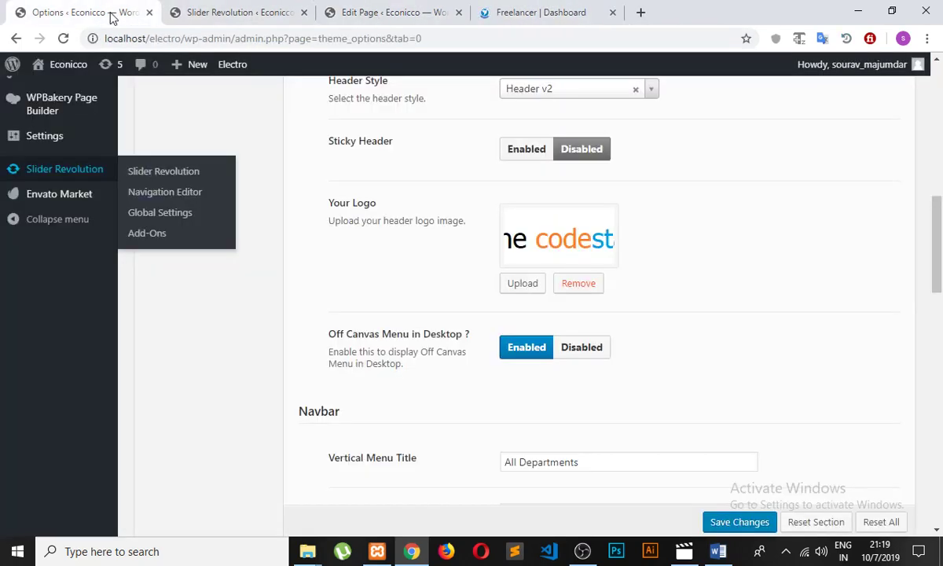
{"action": "left_click", "coordinate": [437, 18]}
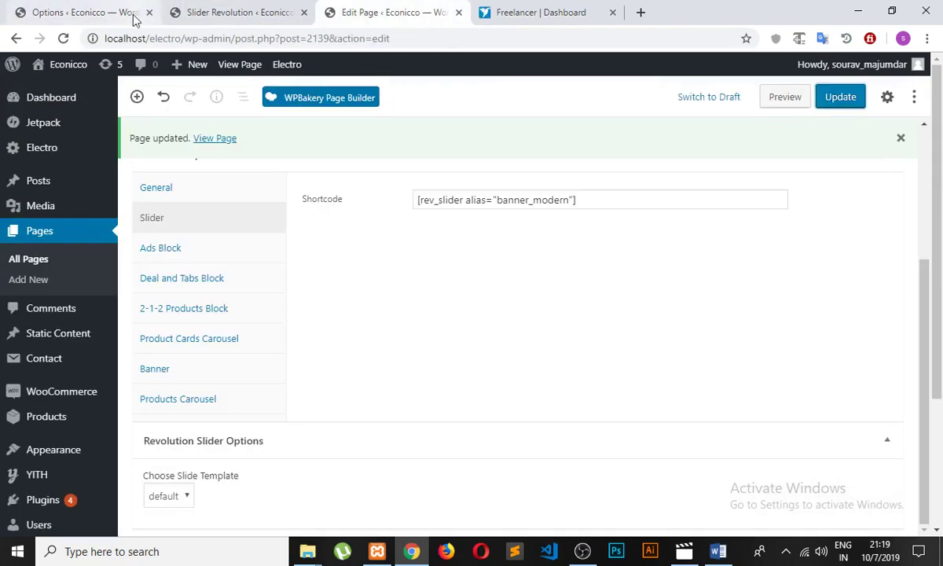
{"action": "left_click", "coordinate": [133, 17]}
{"action": "right_click", "coordinate": [63, 63]}
{"action": "left_click", "coordinate": [126, 68]}
{"action": "left_click", "coordinate": [211, 13]}
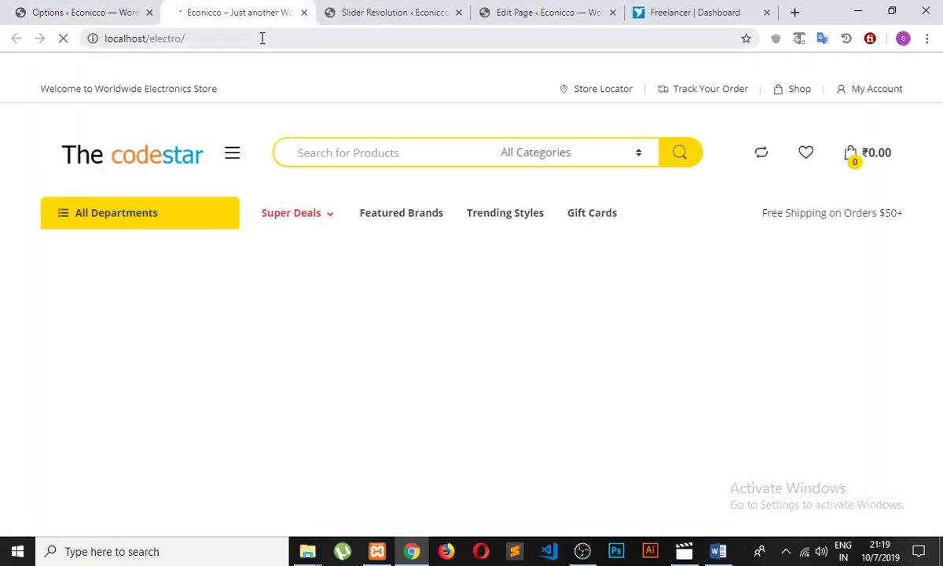
Step: Examine the slider and the blocks below it on the storefront's home page
{"action": "scroll", "coordinate": [270, 96], "scroll_direction": "down", "scroll_amount": 3}
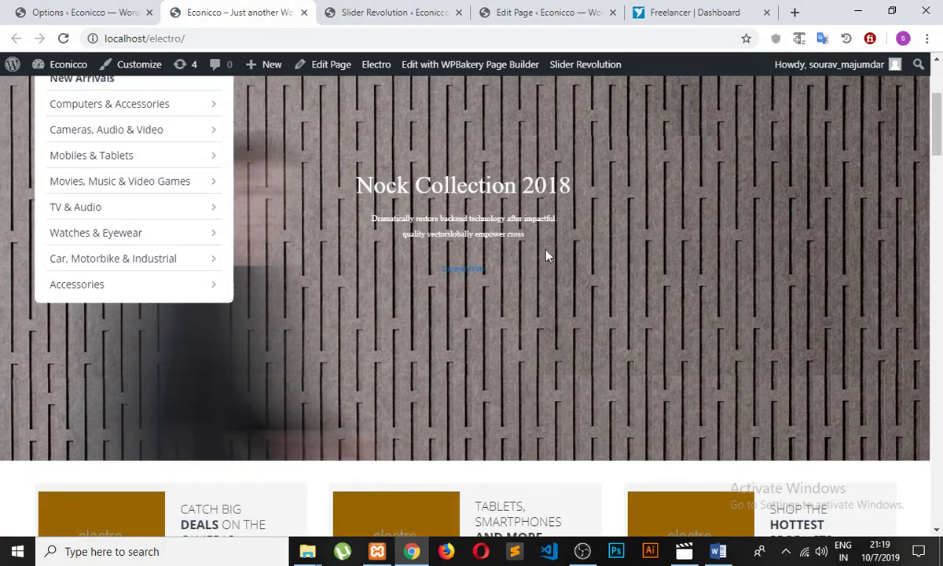
{"action": "scroll", "coordinate": [502, 257], "scroll_direction": "up", "scroll_amount": 2}
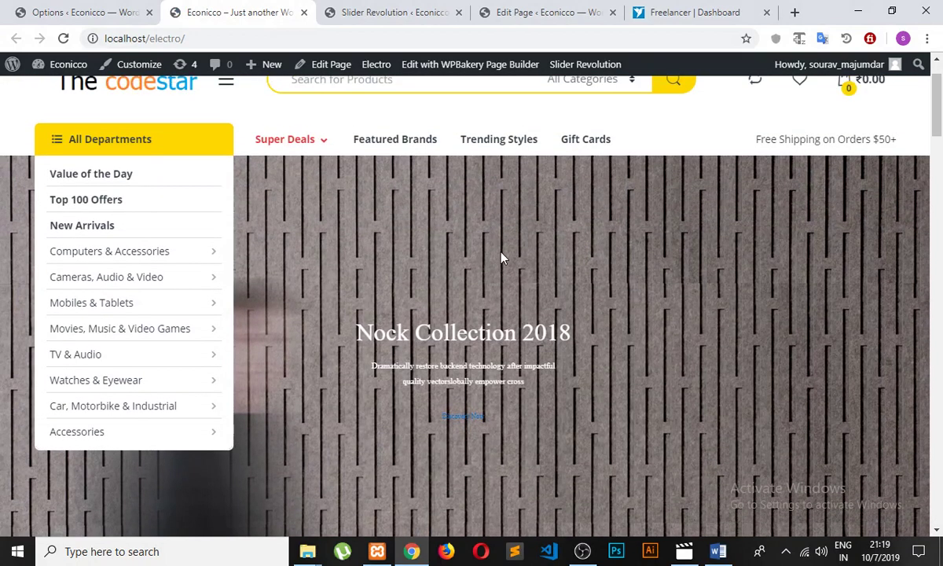
{"action": "scroll", "coordinate": [502, 257], "scroll_direction": "down", "scroll_amount": 4}
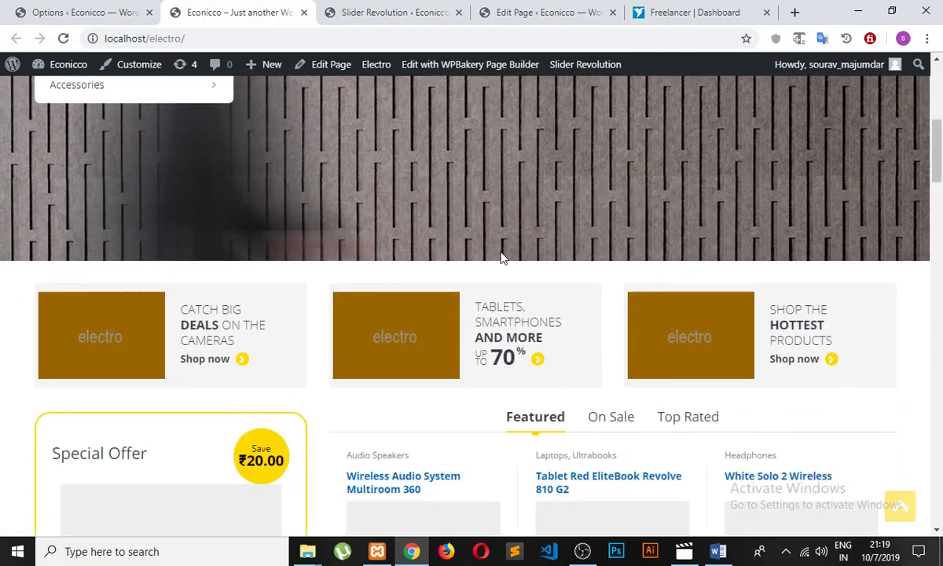
{"action": "scroll", "coordinate": [502, 257], "scroll_direction": "up", "scroll_amount": 3}
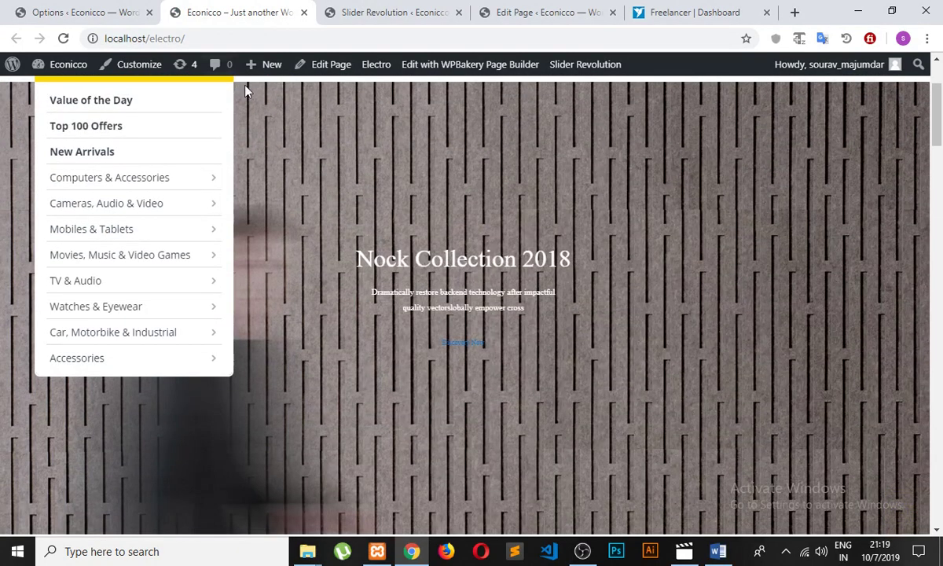
Step: Return to Slider Revolution, dismiss the Embed Slider dialog and open the Banner Modern slider in the Slide Editor
{"action": "left_click", "coordinate": [106, 13]}
{"action": "scroll", "coordinate": [338, 138], "scroll_direction": "up", "scroll_amount": 3}
{"action": "left_click", "coordinate": [393, 12]}
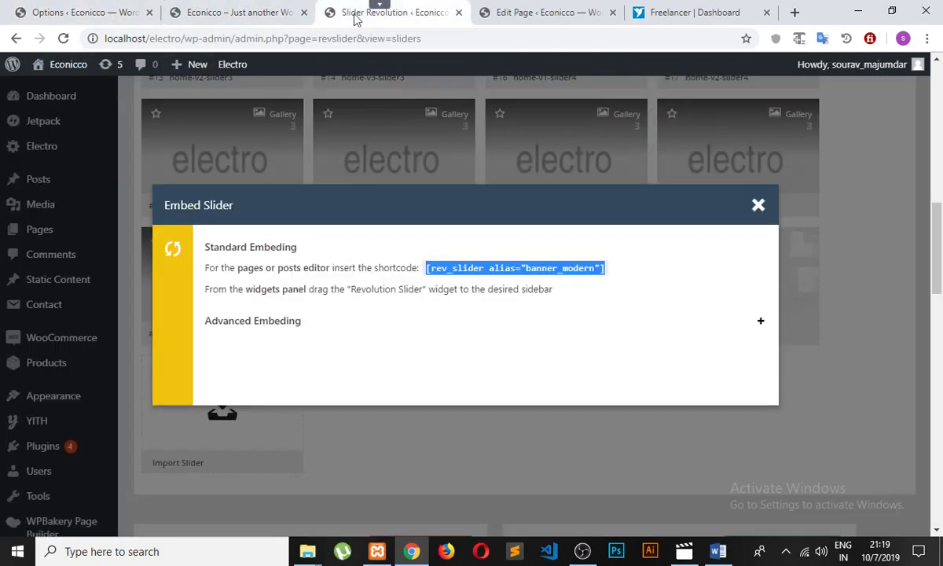
{"action": "scroll", "coordinate": [385, 204], "scroll_direction": "down", "scroll_amount": 1}
{"action": "left_click", "coordinate": [758, 133]}
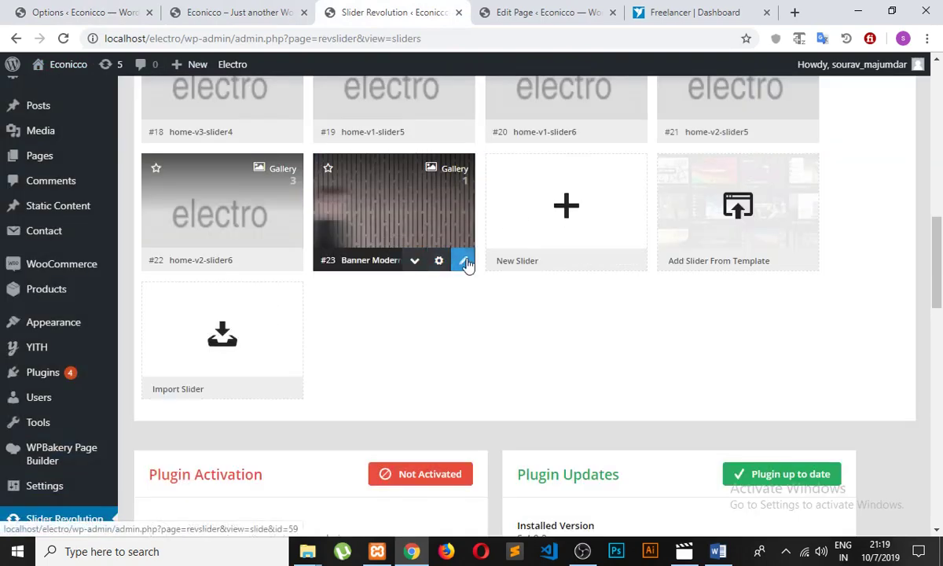
{"action": "left_click", "coordinate": [465, 262]}
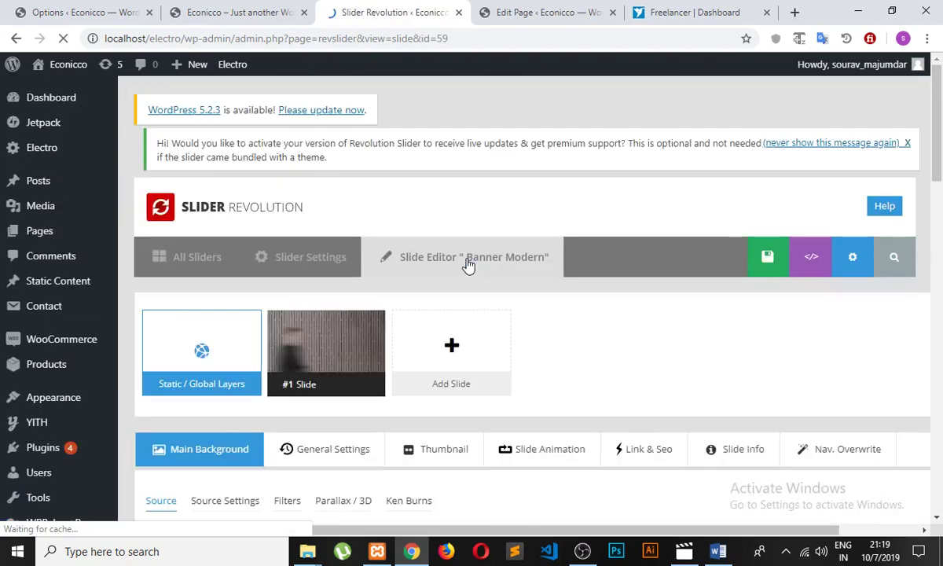
Step: Look through the Banner Modern slide's background source settings and its text layers on the editing canvas
{"action": "mouse_move", "coordinate": [345, 336]}
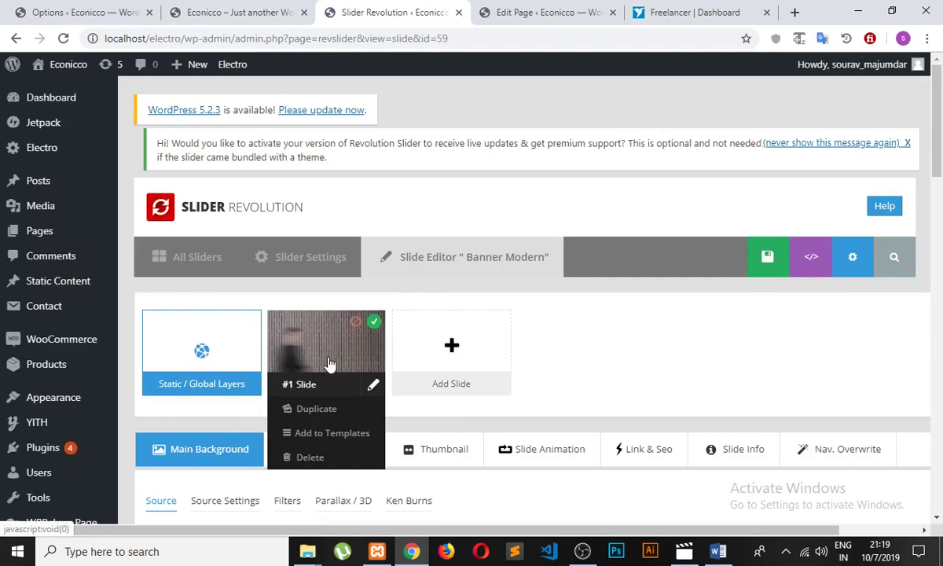
{"action": "mouse_move", "coordinate": [437, 325]}
{"action": "scroll", "coordinate": [546, 306], "scroll_direction": "down", "scroll_amount": 8}
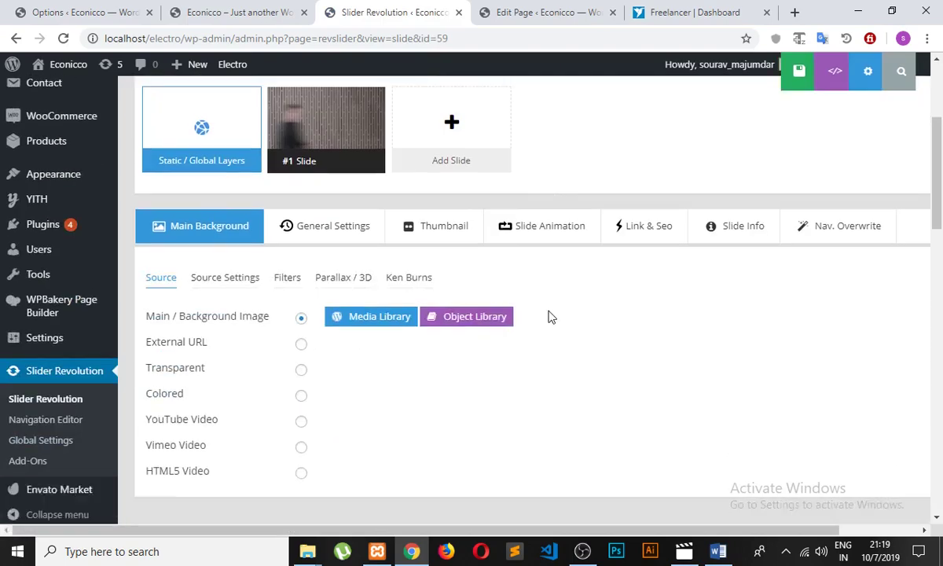
{"action": "scroll", "coordinate": [534, 315], "scroll_direction": "down", "scroll_amount": 2}
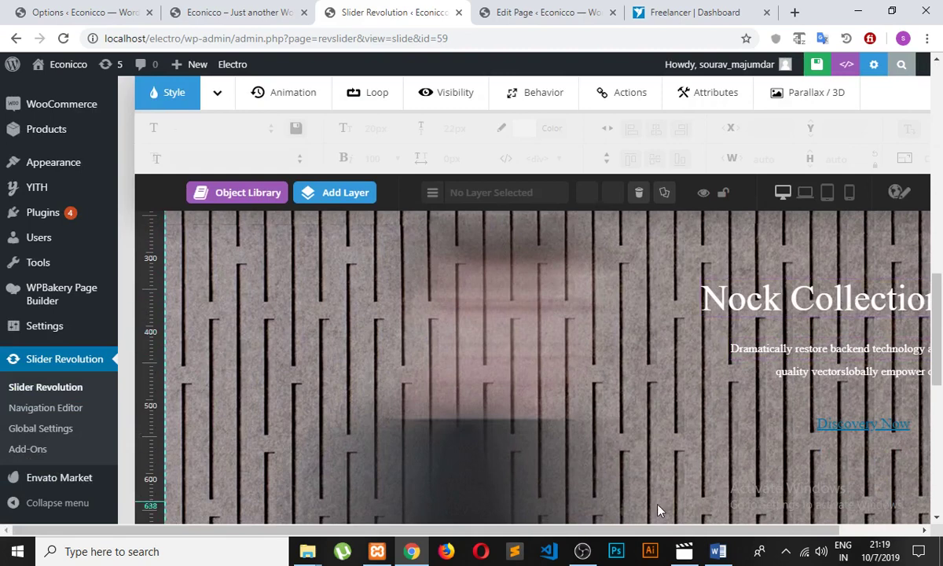
{"action": "left_click_drag", "start_coordinate": [651, 532], "coordinate": [753, 534]}
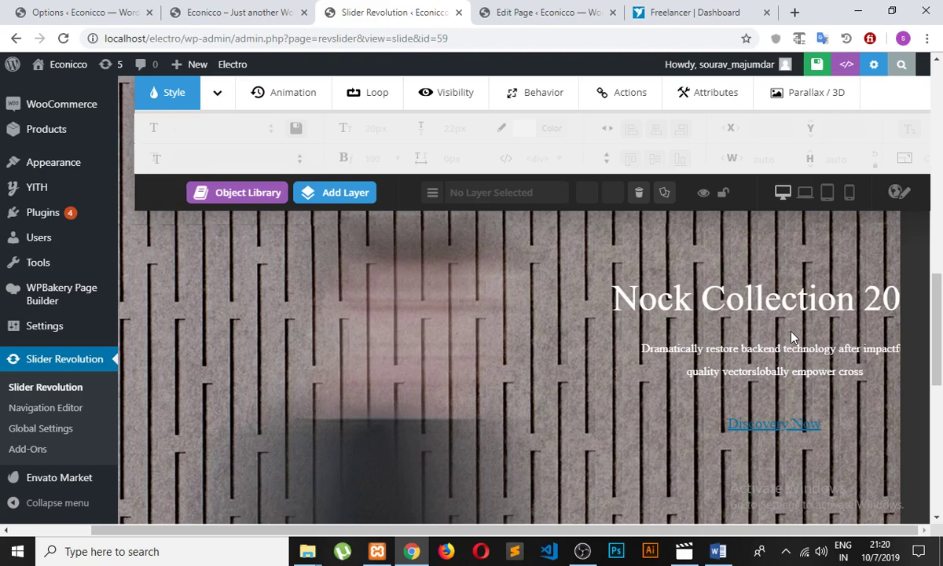
Step: Change the slide's heading layer text to "Nock Collection 2019" and review the description layer's text without altering it
{"action": "double_click", "coordinate": [722, 301]}
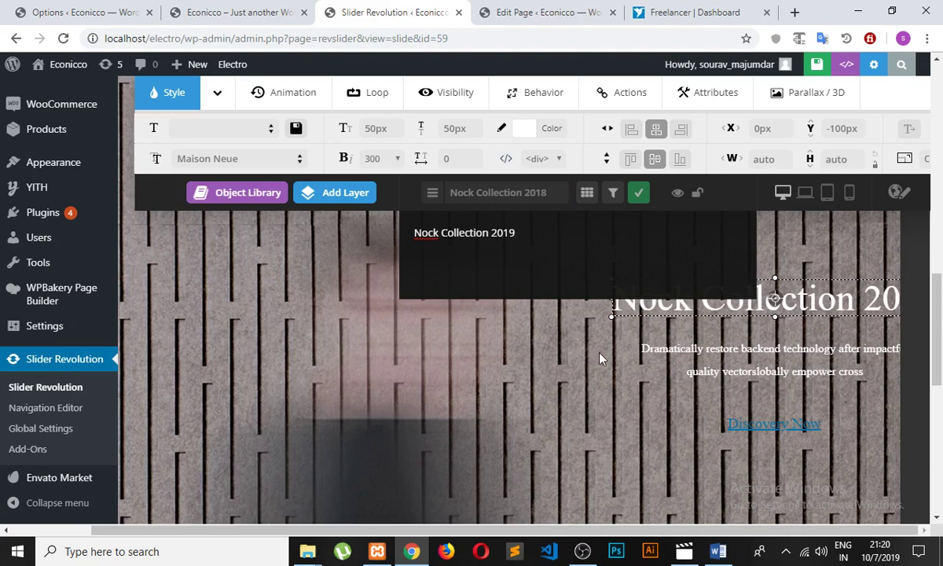
{"action": "left_click", "coordinate": [561, 330]}
{"action": "double_click", "coordinate": [713, 351]}
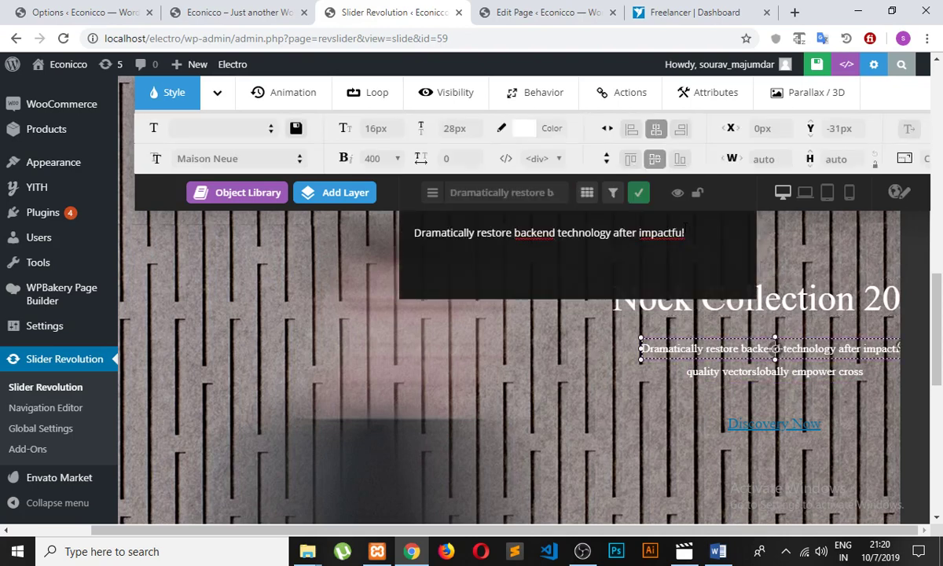
{"action": "left_click", "coordinate": [639, 193]}
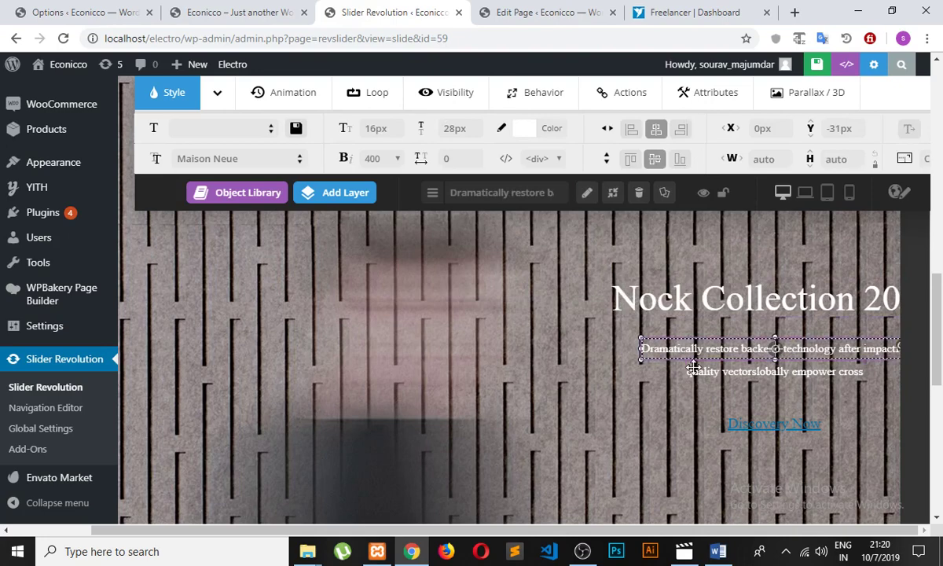
Step: Add a large dark rounded button layer with bold uppercase CLICK HERE text and no arrow to the slide
{"action": "left_click", "coordinate": [773, 428]}
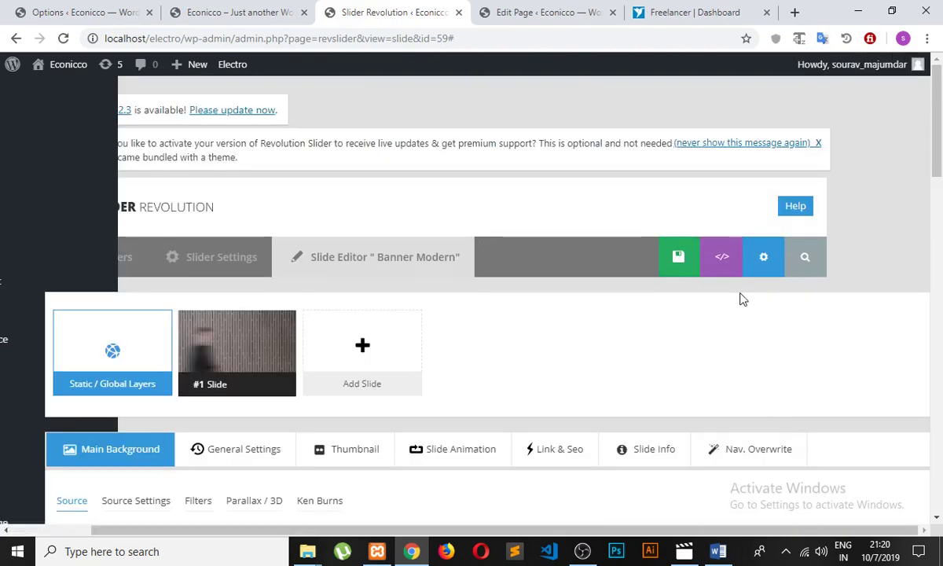
{"action": "scroll", "coordinate": [543, 385], "scroll_direction": "down", "scroll_amount": 9}
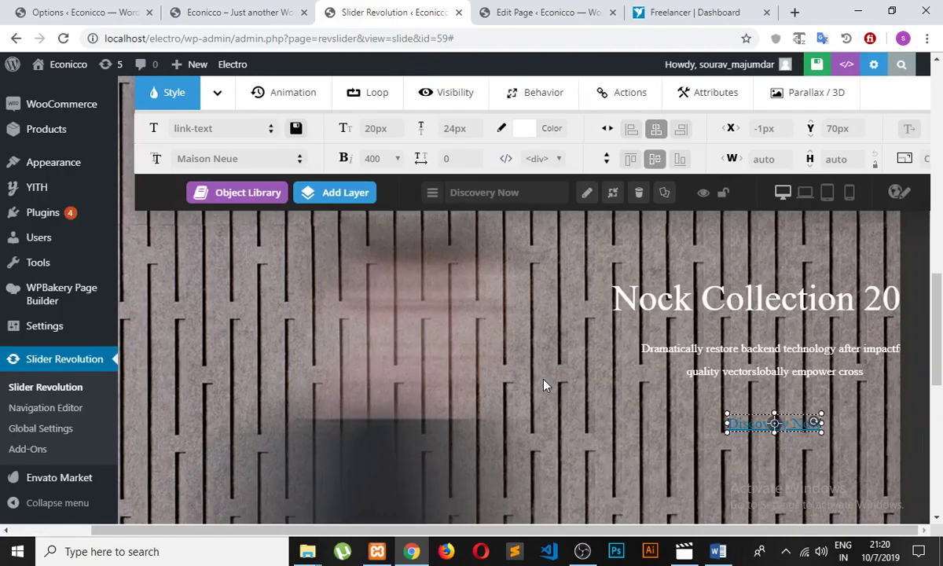
{"action": "scroll", "coordinate": [550, 385], "scroll_direction": "down", "scroll_amount": 2}
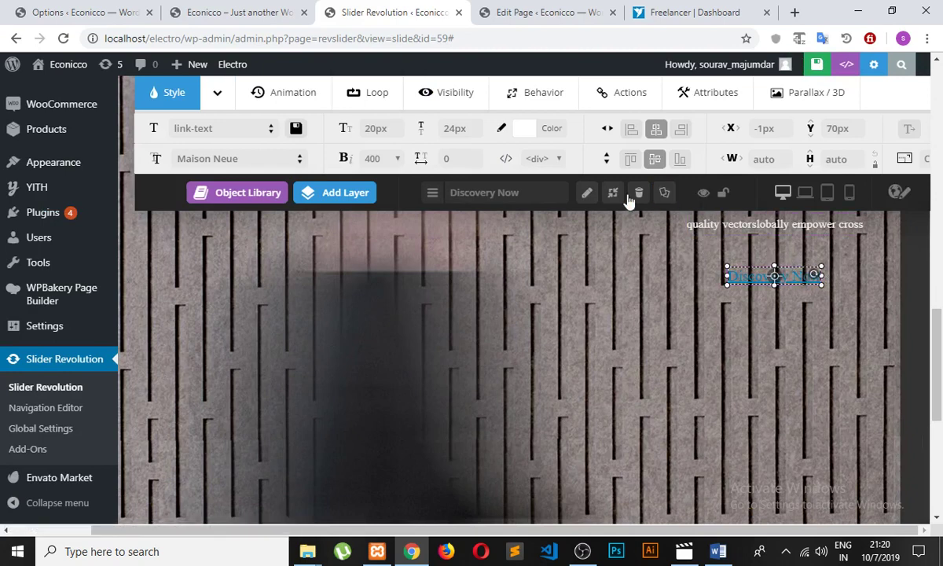
{"action": "left_click", "coordinate": [432, 194]}
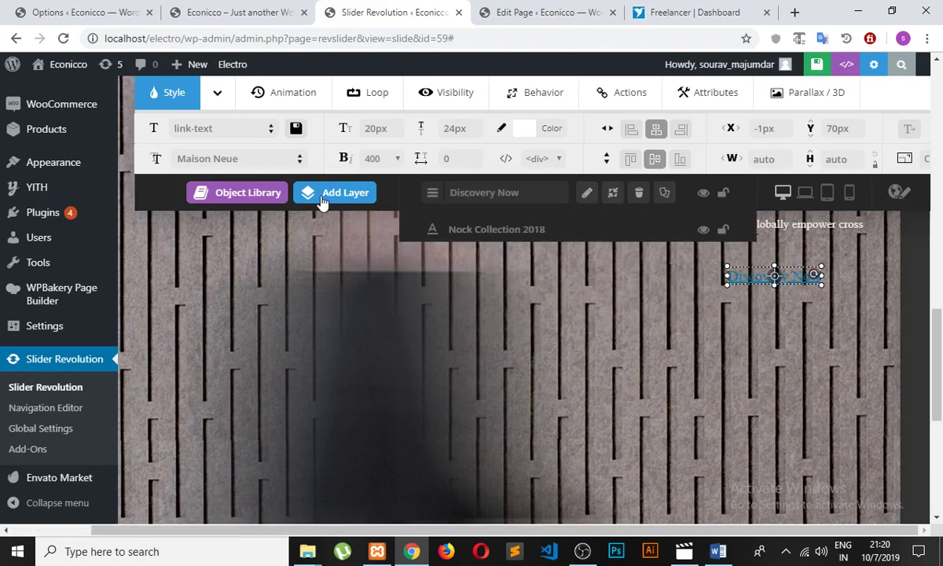
{"action": "mouse_move", "coordinate": [309, 200]}
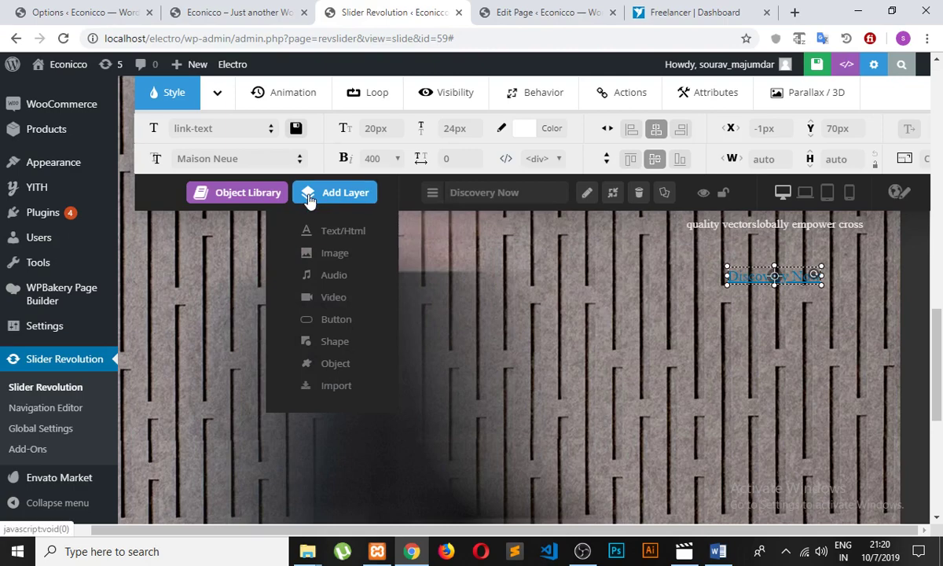
{"action": "left_click", "coordinate": [364, 331]}
{"action": "scroll", "coordinate": [331, 316], "scroll_direction": "down", "scroll_amount": 2}
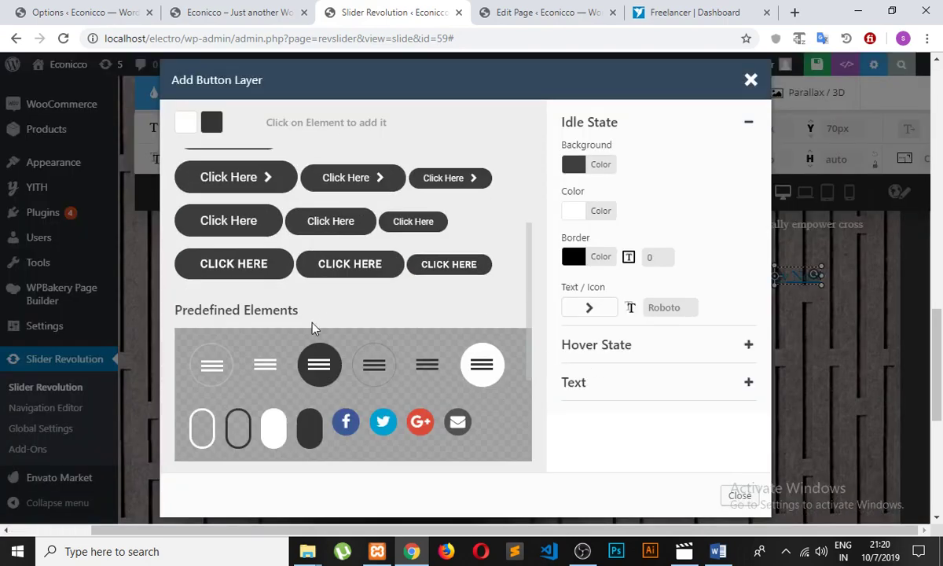
{"action": "scroll", "coordinate": [312, 327], "scroll_direction": "up", "scroll_amount": 1}
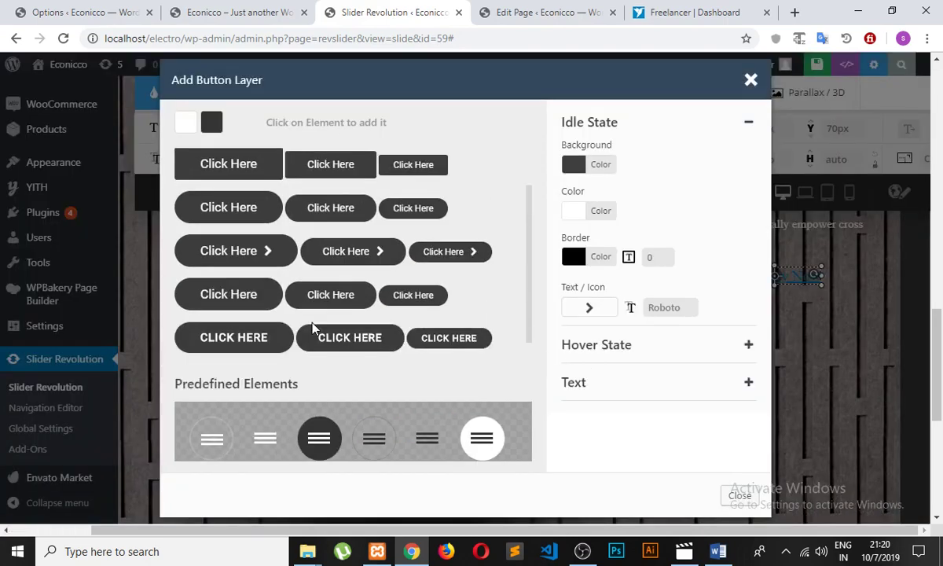
{"action": "left_click", "coordinate": [253, 339]}
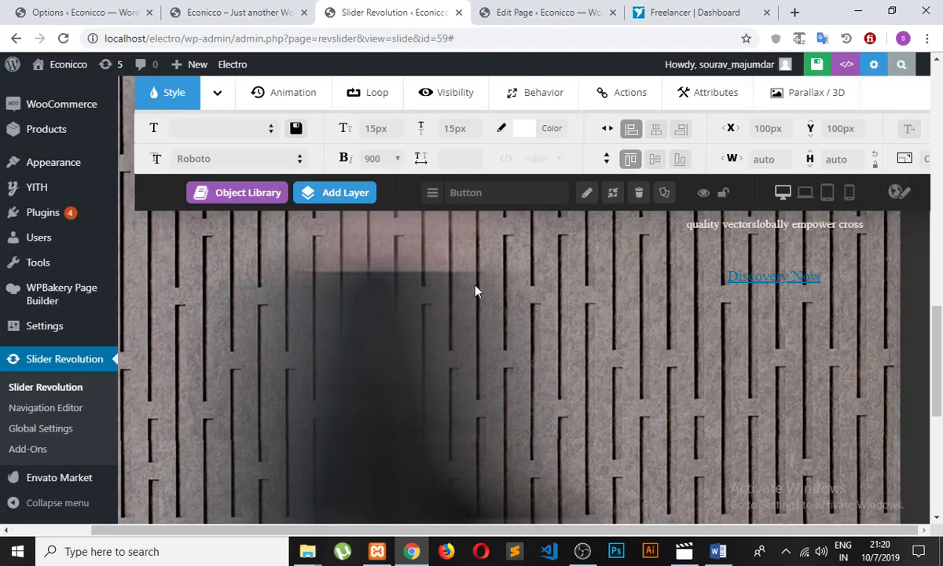
Step: Move the new CLICK HERE button just below the Discovery Now link, at about X 911 px, Y 574 px
{"action": "scroll", "coordinate": [464, 296], "scroll_direction": "up", "scroll_amount": 3}
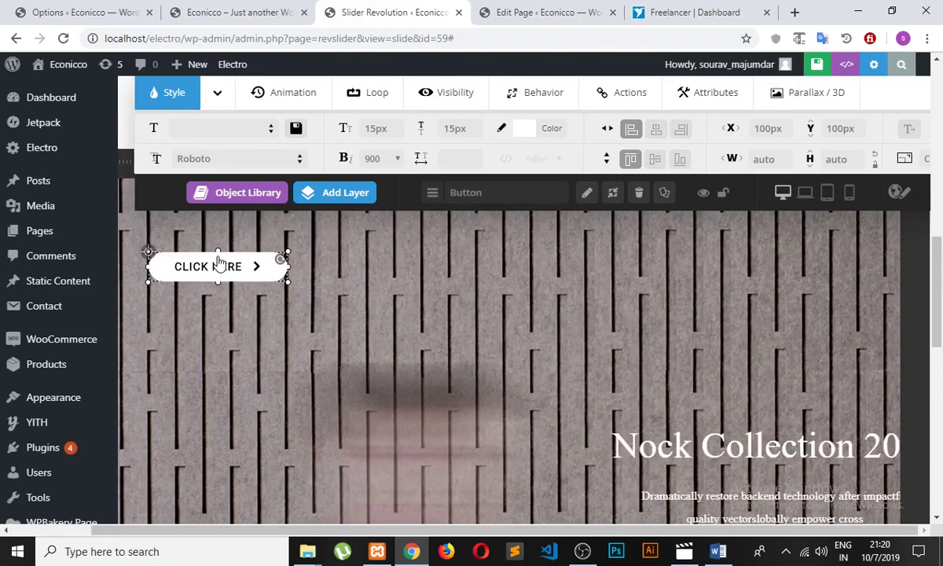
{"action": "left_click_drag", "start_coordinate": [217, 263], "coordinate": [621, 375]}
{"action": "scroll", "coordinate": [480, 358], "scroll_direction": "down", "scroll_amount": 3}
{"action": "left_click_drag", "start_coordinate": [664, 346], "coordinate": [817, 320]}
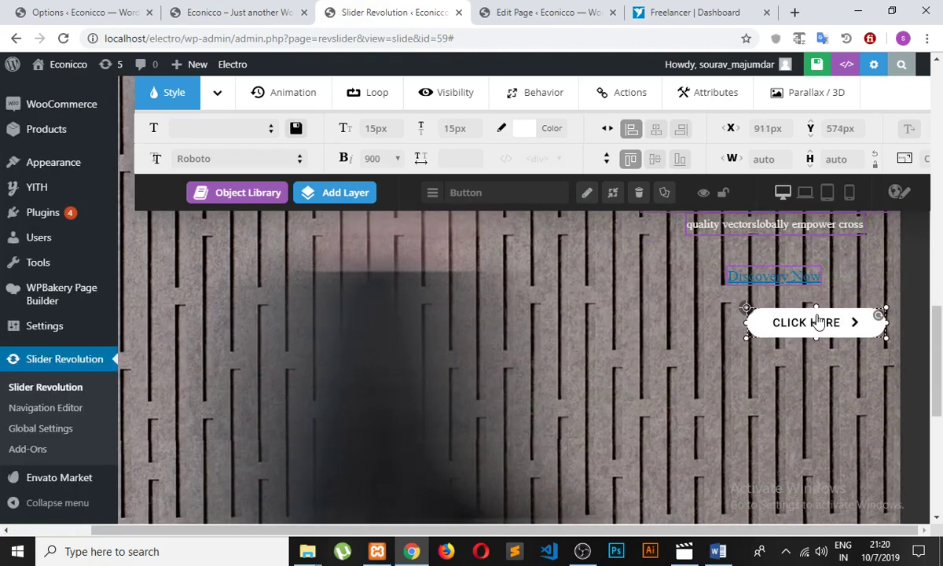
Step: Delete the Discovery Now link layer and move the CLICK HERE button into its place, at about X 866 px, Y 525 px
{"action": "left_click", "coordinate": [775, 276]}
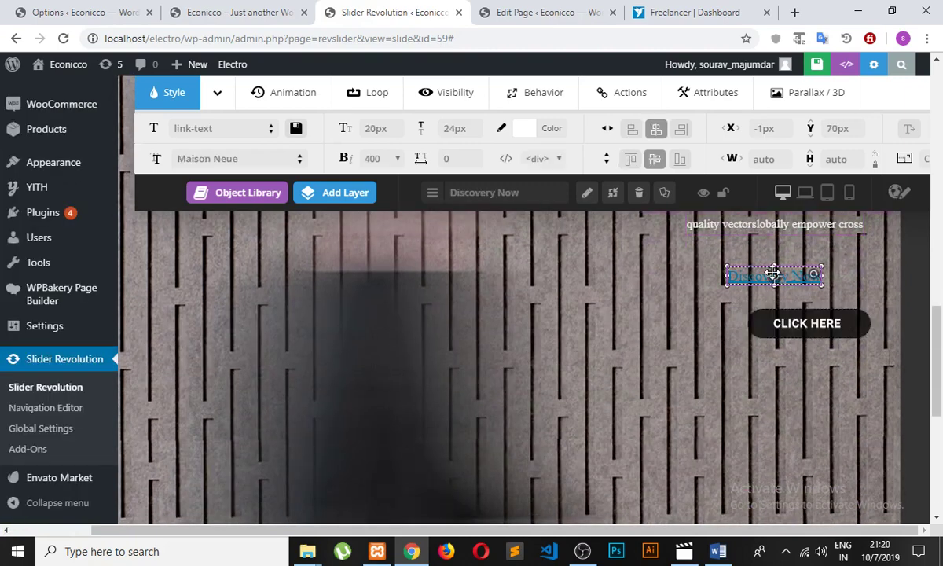
{"action": "left_click", "coordinate": [639, 191]}
{"action": "left_click", "coordinate": [544, 124]}
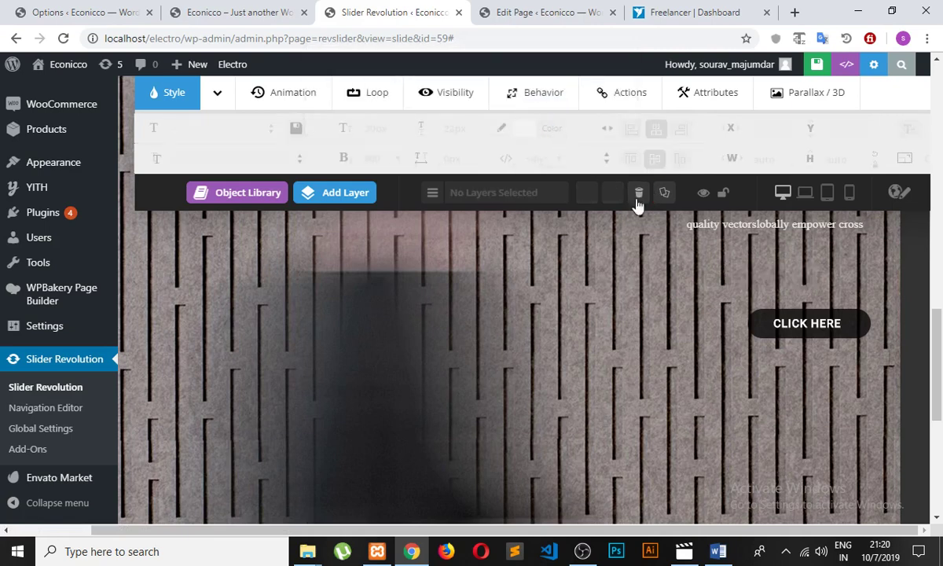
{"action": "left_click_drag", "start_coordinate": [805, 327], "coordinate": [770, 290]}
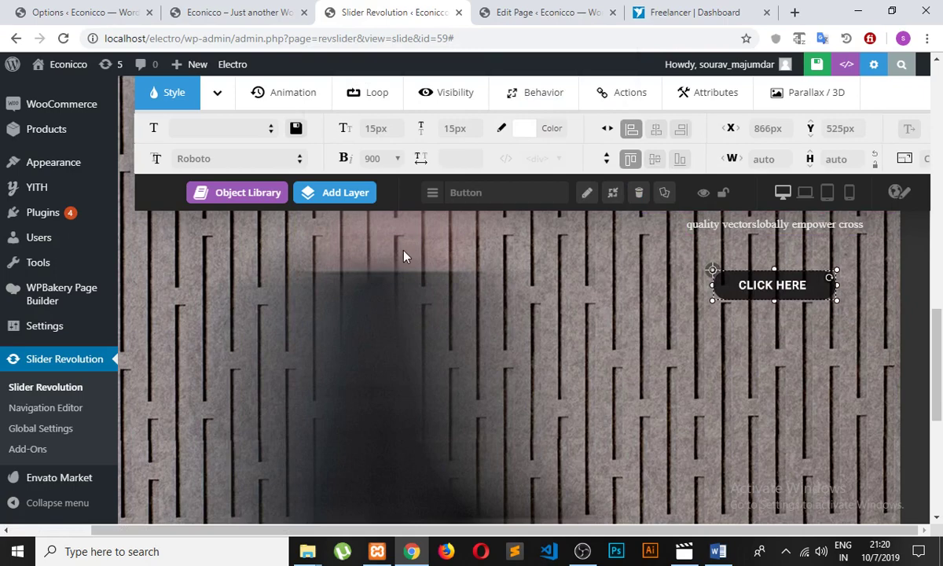
Step: Save the edited Banner Modern slide
{"action": "scroll", "coordinate": [404, 252], "scroll_direction": "up", "scroll_amount": 1}
{"action": "left_click", "coordinate": [815, 64]}
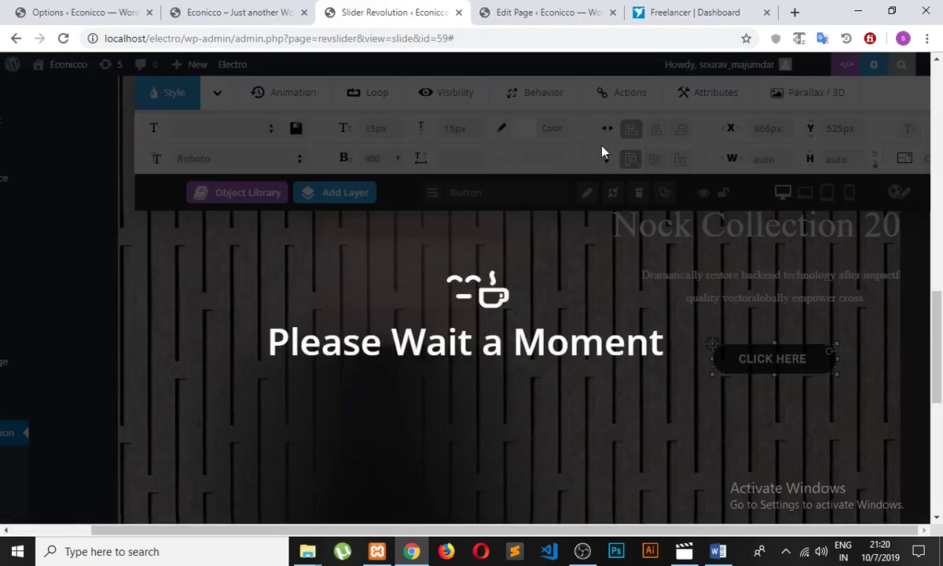
{"action": "scroll", "coordinate": [643, 185], "scroll_direction": "up", "scroll_amount": 8}
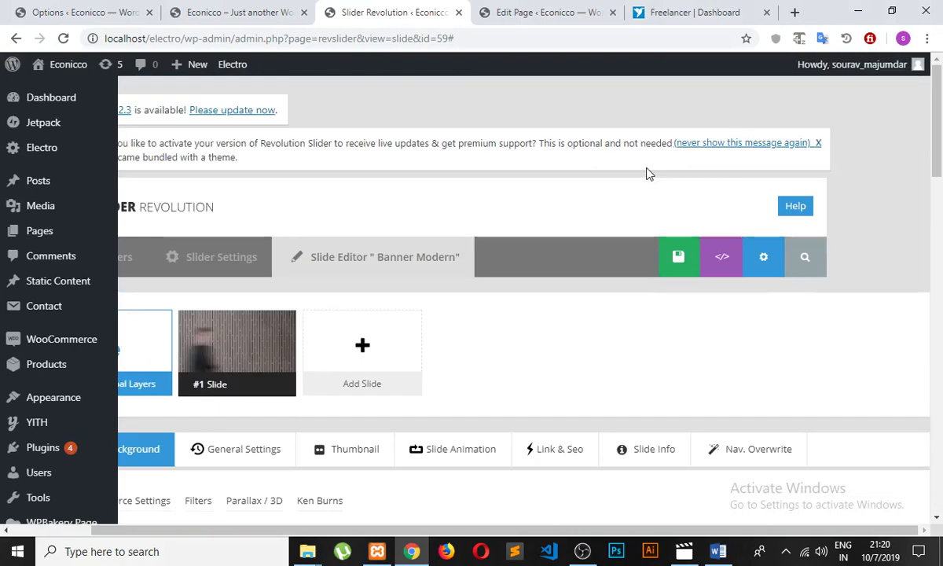
{"action": "left_click", "coordinate": [677, 256]}
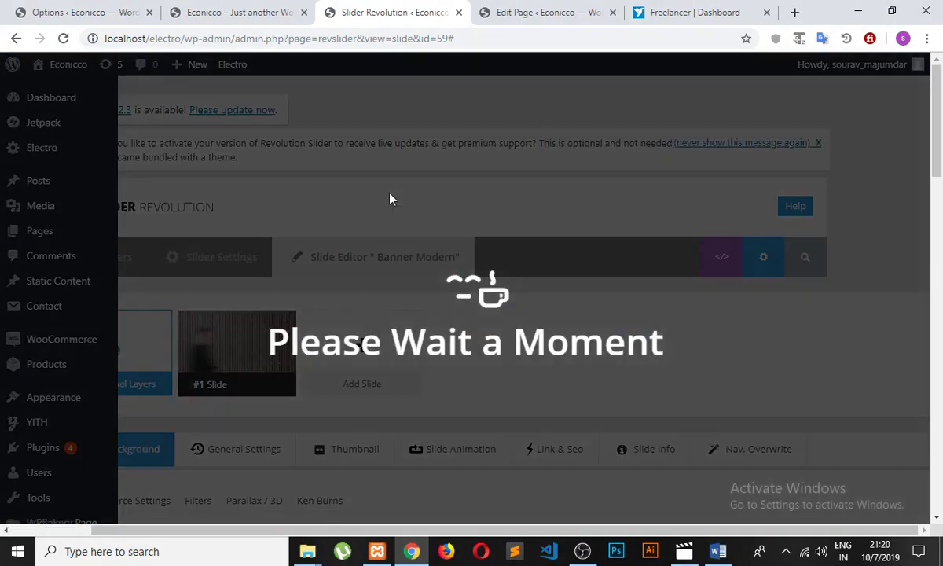
Step: Reload the Econicco storefront and check the slider's heading and button on the home page
{"action": "left_click", "coordinate": [217, 9]}
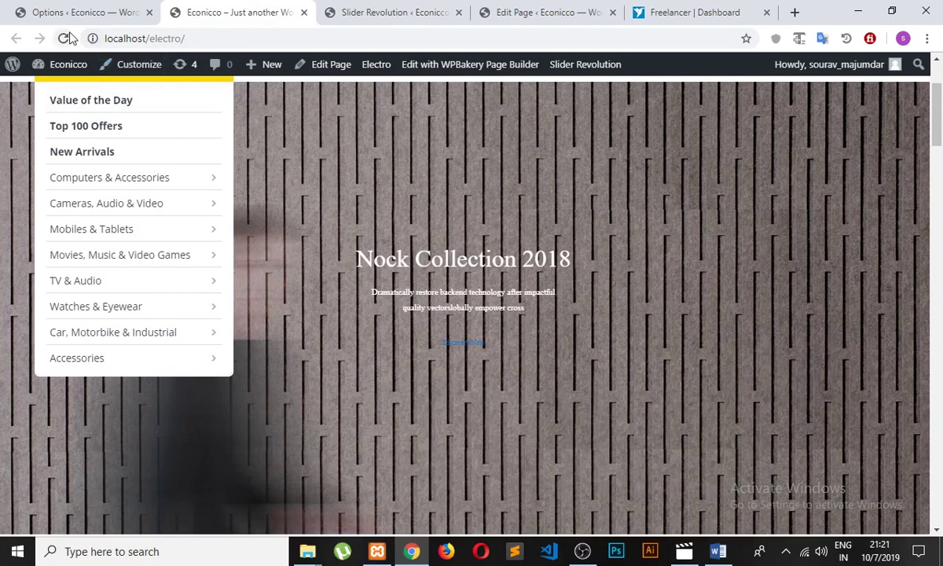
{"action": "left_click", "coordinate": [67, 38]}
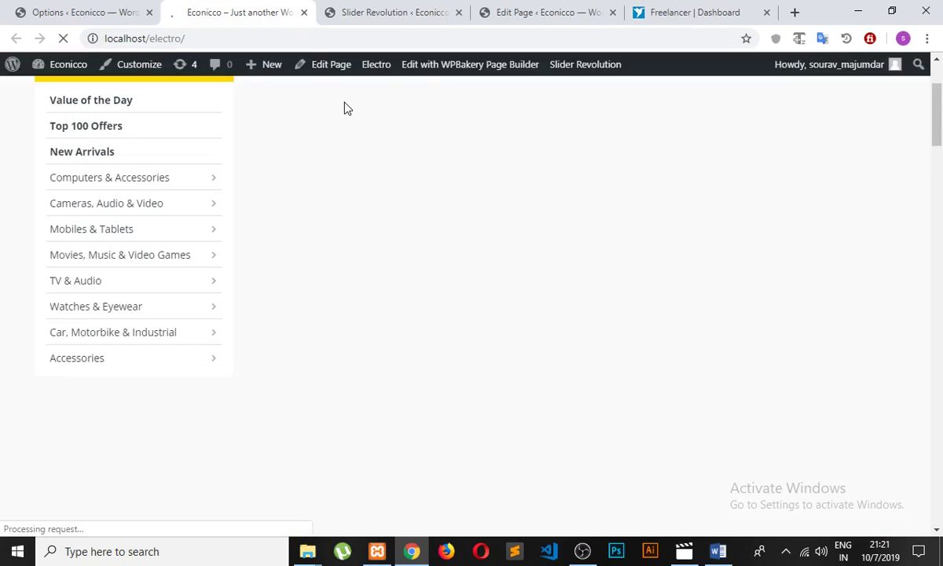
{"action": "scroll", "coordinate": [353, 122], "scroll_direction": "down", "scroll_amount": 1}
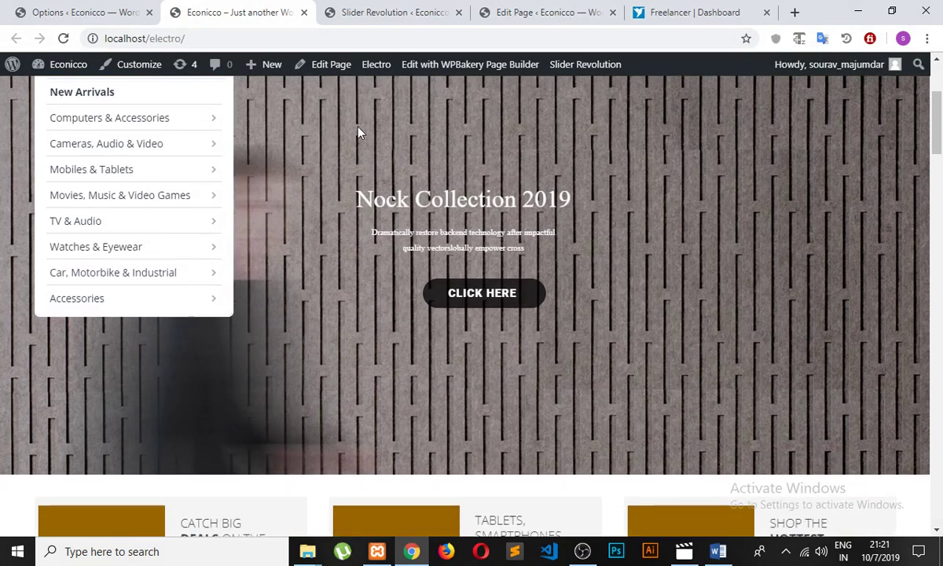
{"action": "scroll", "coordinate": [369, 158], "scroll_direction": "up", "scroll_amount": 2}
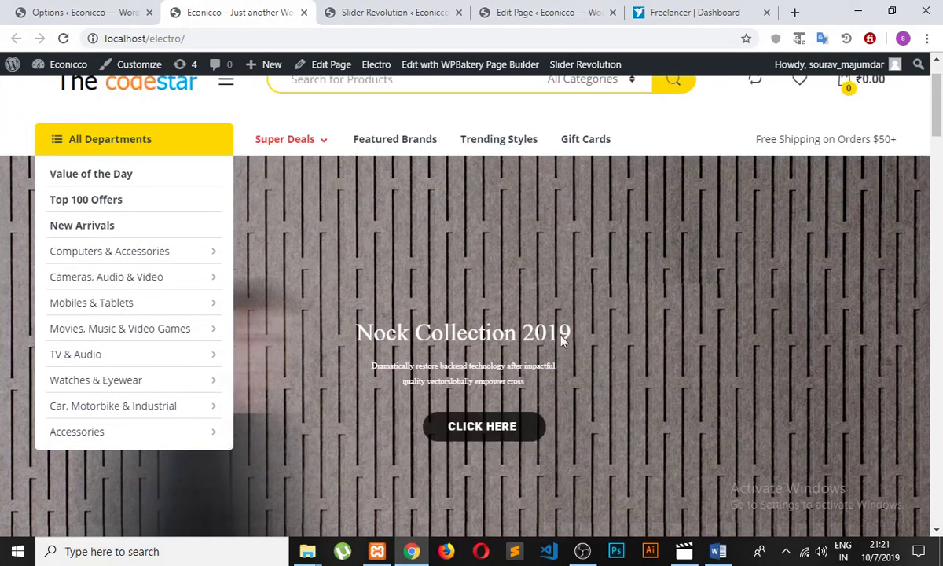
Step: Look through the home page's promotional banners, special offer, featured products and best deals blocks
{"action": "scroll", "coordinate": [452, 379], "scroll_direction": "down", "scroll_amount": 5}
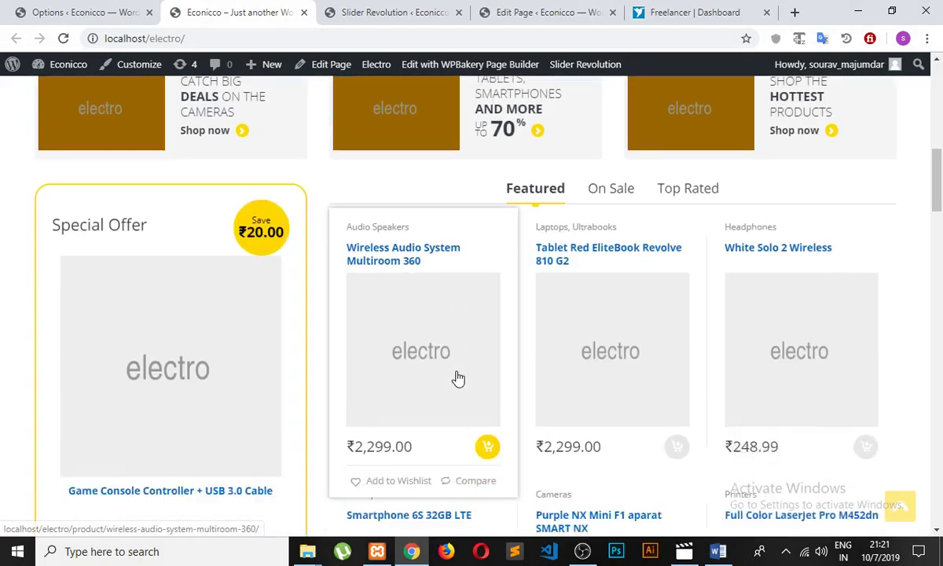
{"action": "scroll", "coordinate": [459, 379], "scroll_direction": "down", "scroll_amount": 4}
{"action": "scroll", "coordinate": [376, 330], "scroll_direction": "up", "scroll_amount": 5}
{"action": "scroll", "coordinate": [783, 272], "scroll_direction": "down", "scroll_amount": 3}
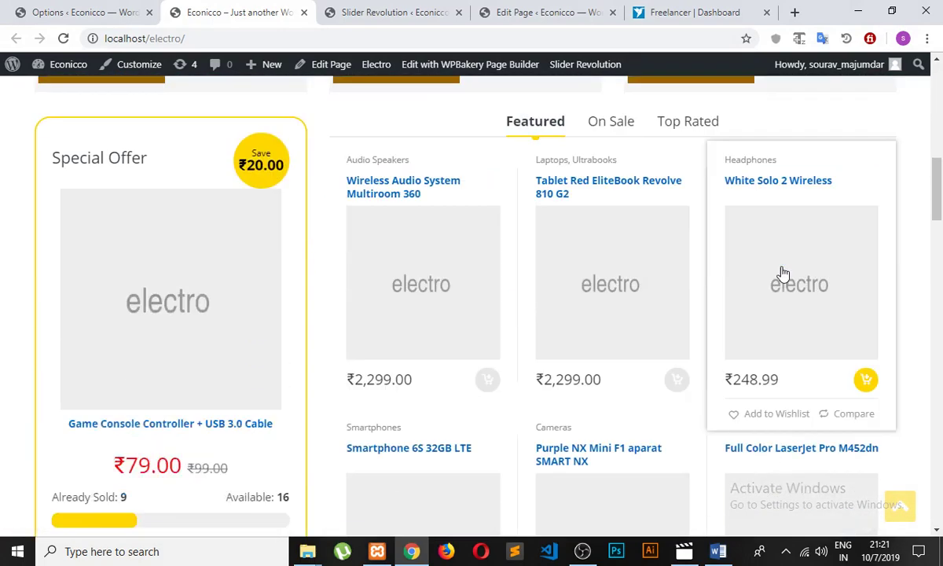
{"action": "scroll", "coordinate": [784, 273], "scroll_direction": "down", "scroll_amount": 1}
{"action": "scroll", "coordinate": [221, 259], "scroll_direction": "down", "scroll_amount": 3}
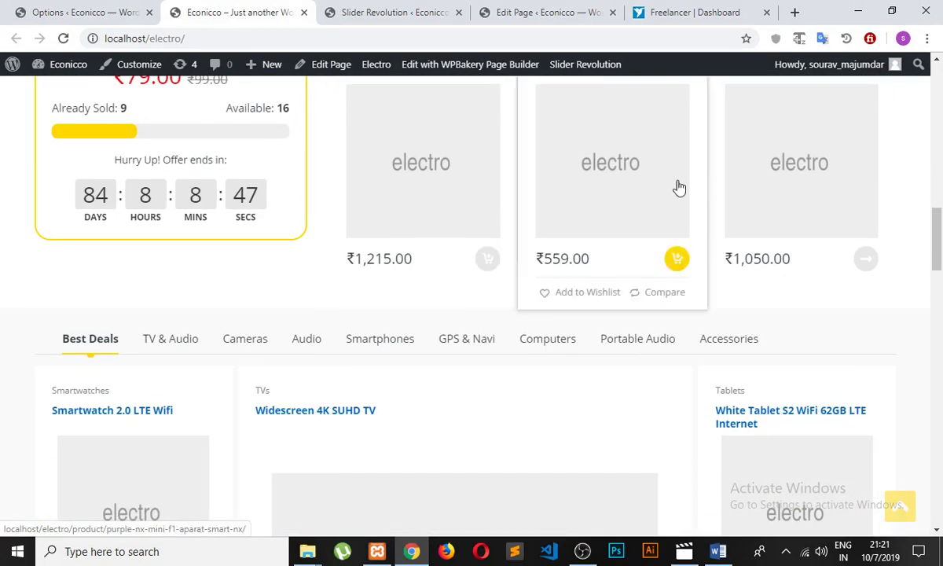
{"action": "scroll", "coordinate": [417, 295], "scroll_direction": "down", "scroll_amount": 4}
{"action": "scroll", "coordinate": [729, 333], "scroll_direction": "up", "scroll_amount": 1}
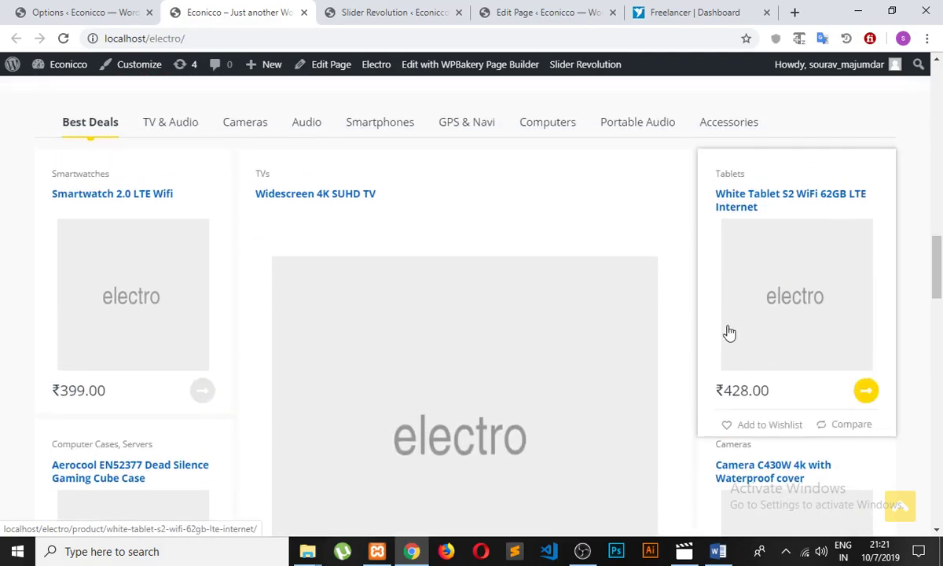
{"action": "scroll", "coordinate": [730, 327], "scroll_direction": "up", "scroll_amount": 15}
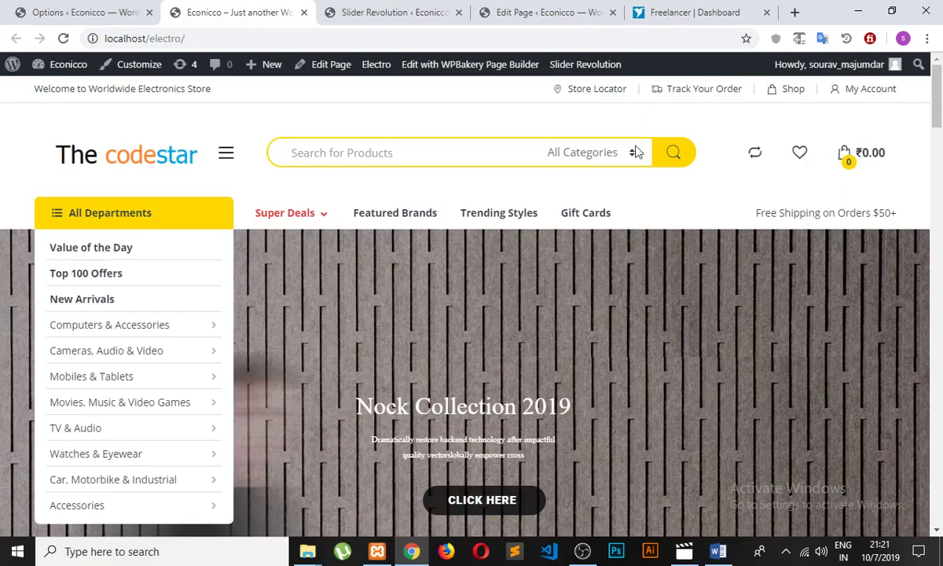
{"action": "scroll", "coordinate": [296, 206], "scroll_direction": "down", "scroll_amount": 12}
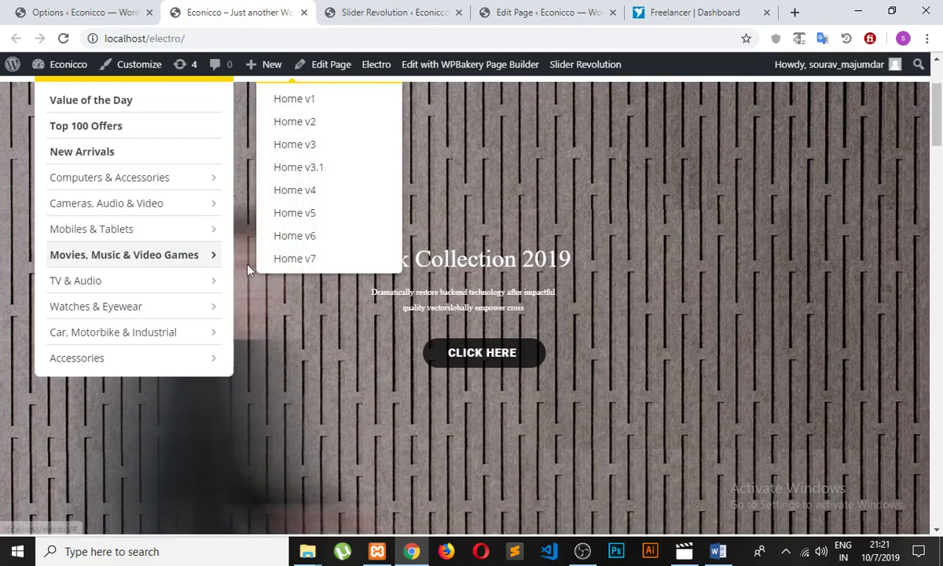
{"action": "scroll", "coordinate": [476, 232], "scroll_direction": "down", "scroll_amount": 3}
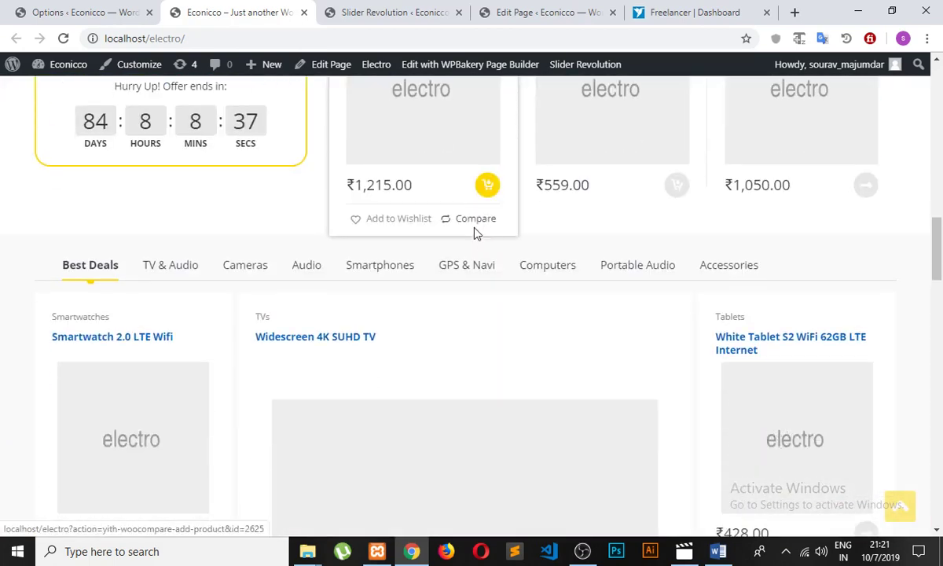
{"action": "scroll", "coordinate": [448, 263], "scroll_direction": "up", "scroll_amount": 3}
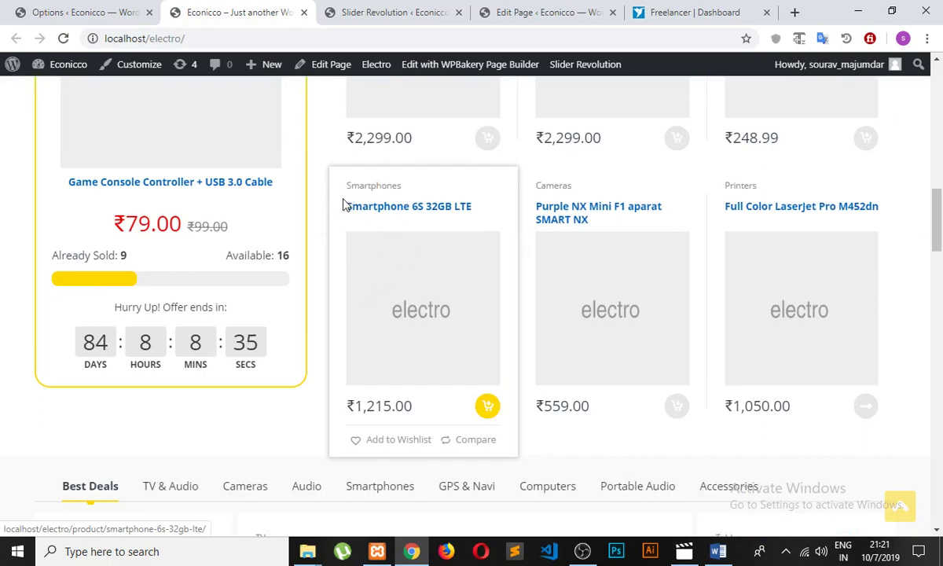
Step: Copy the product name "Smartphone 6S 32GB LTE" from the featured products block
{"action": "left_click_drag", "start_coordinate": [346, 206], "coordinate": [480, 209]}
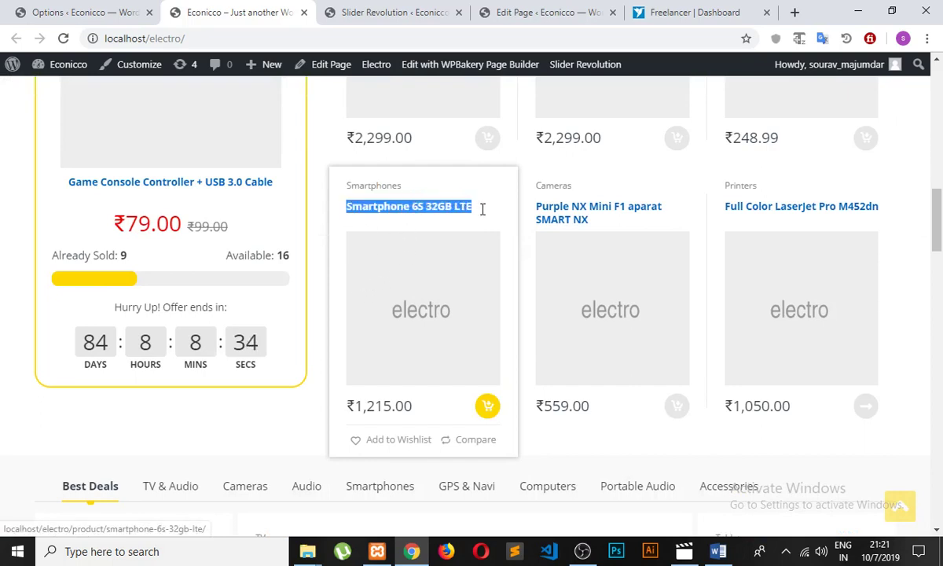
{"action": "right_click", "coordinate": [394, 215]}
{"action": "left_click", "coordinate": [397, 317]}
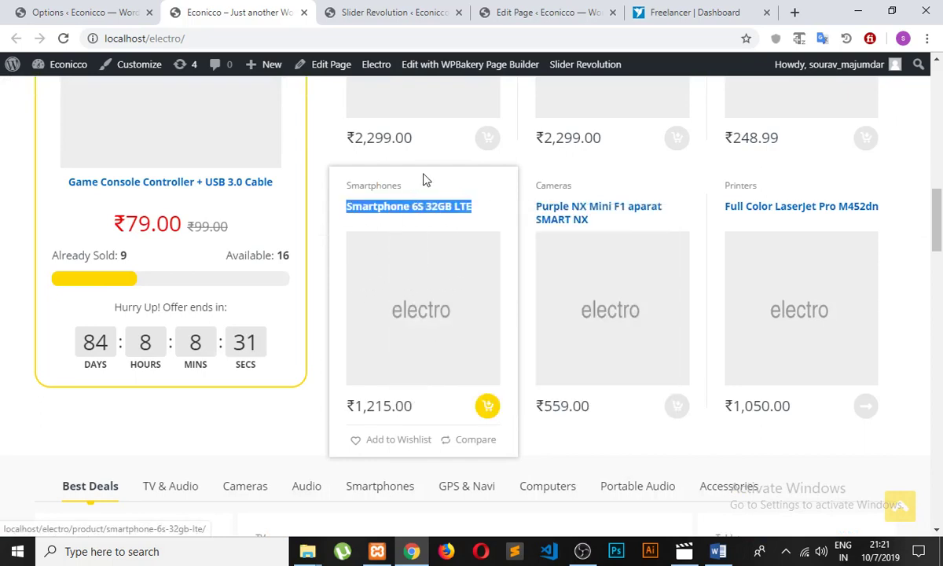
{"action": "left_click", "coordinate": [333, 184]}
Step: Open the list of all store products in the WordPress admin
{"action": "scroll", "coordinate": [337, 187], "scroll_direction": "up", "scroll_amount": 15}
{"action": "left_click", "coordinate": [49, 6]}
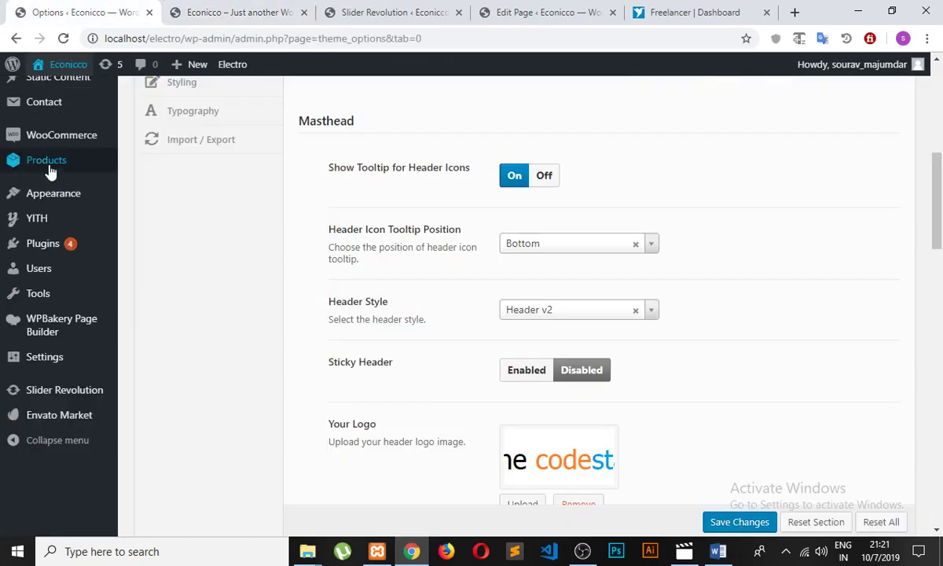
{"action": "scroll", "coordinate": [24, 169], "scroll_direction": "down", "scroll_amount": 1}
{"action": "scroll", "coordinate": [43, 211], "scroll_direction": "up", "scroll_amount": 2}
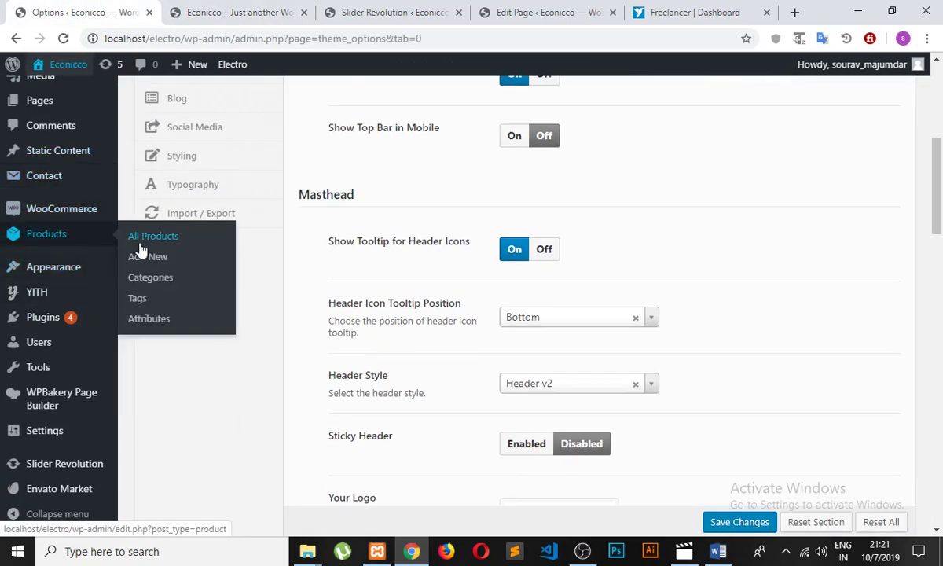
{"action": "left_click", "coordinate": [143, 244]}
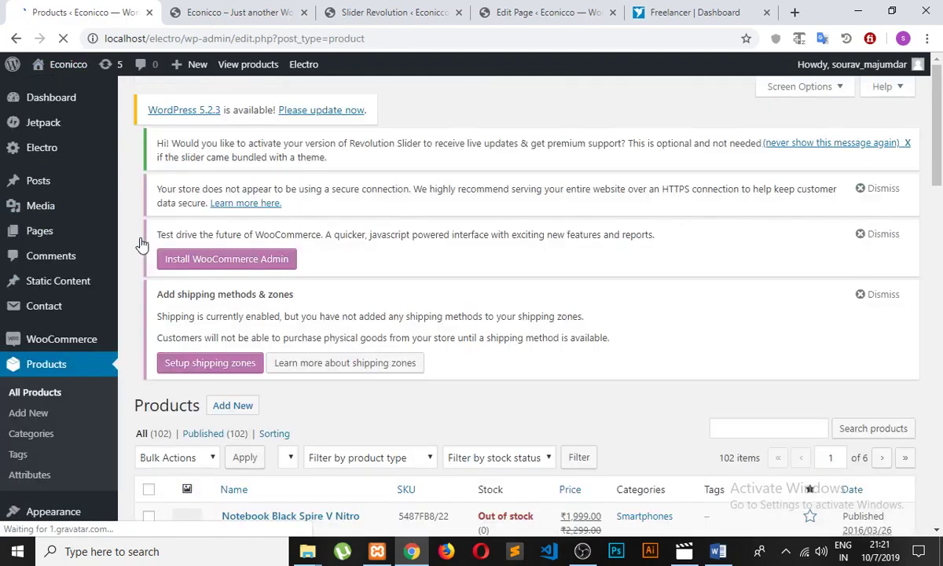
Step: Search the product list for the copied name "Smartphone 6S 32GB LTE"
{"action": "scroll", "coordinate": [617, 265], "scroll_direction": "down", "scroll_amount": 3}
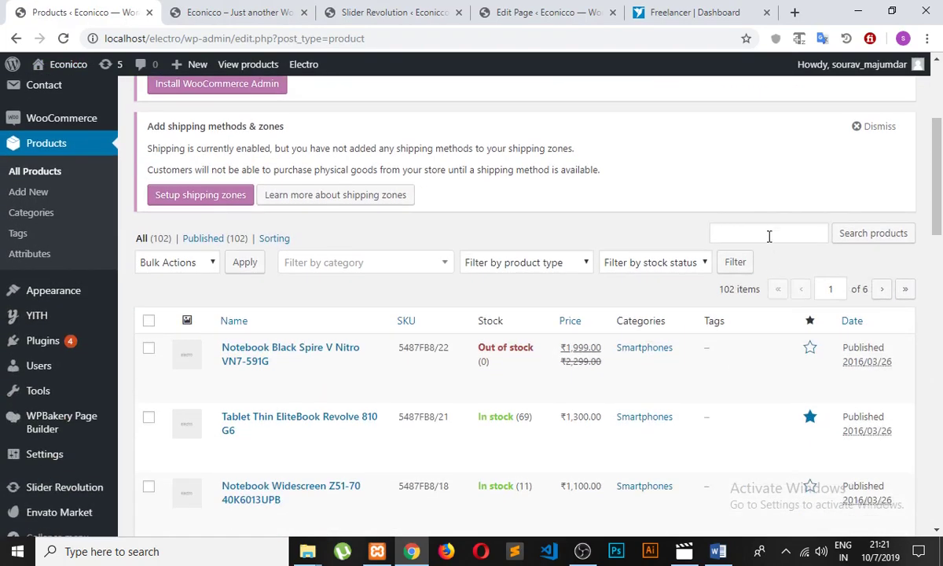
{"action": "left_click", "coordinate": [769, 233]}
{"action": "key", "text": "ctrl+v"}
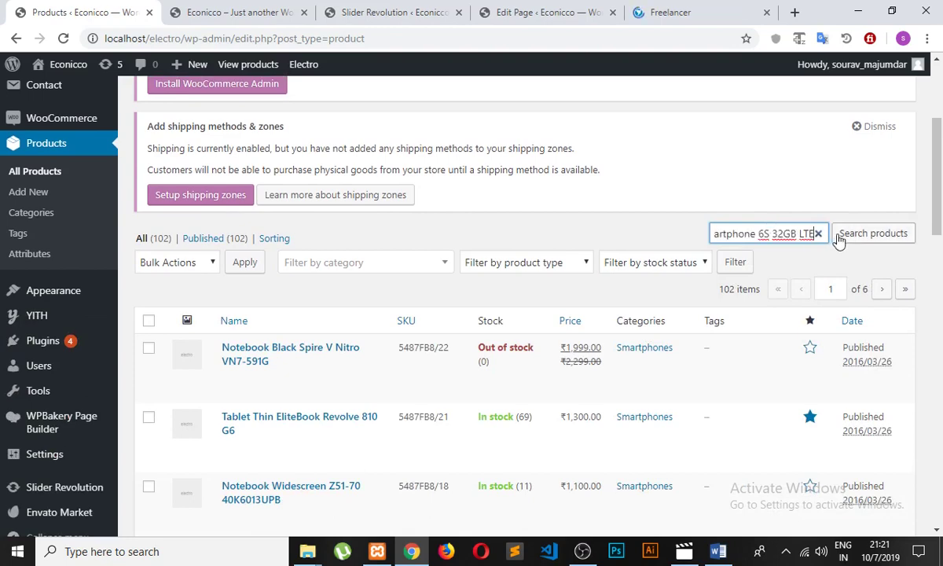
{"action": "left_click", "coordinate": [857, 234]}
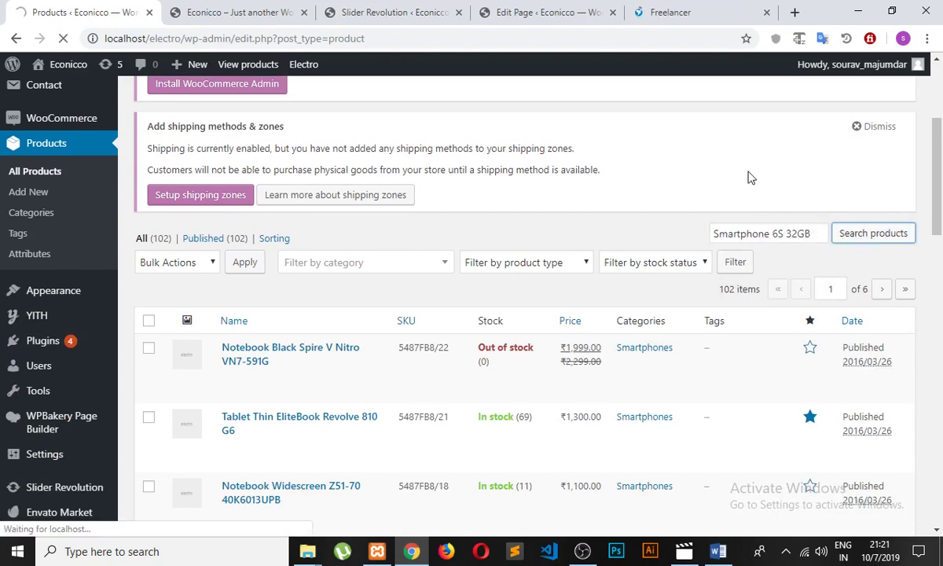
{"action": "scroll", "coordinate": [518, 276], "scroll_direction": "down", "scroll_amount": 2}
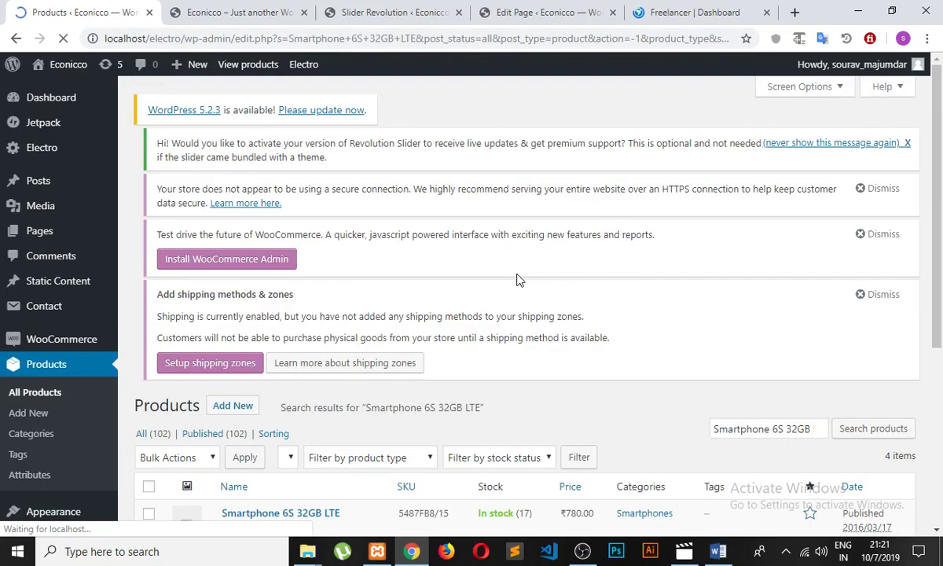
{"action": "scroll", "coordinate": [518, 274], "scroll_direction": "down", "scroll_amount": 4}
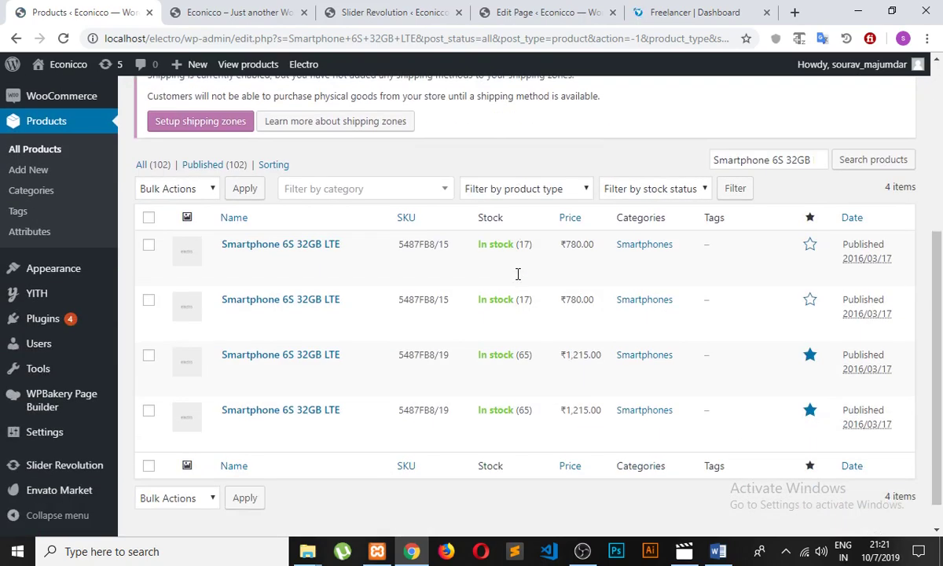
Step: Open the first Smartphone 6S 32GB LTE search result, ID 2639, for editing
{"action": "mouse_move", "coordinate": [341, 260]}
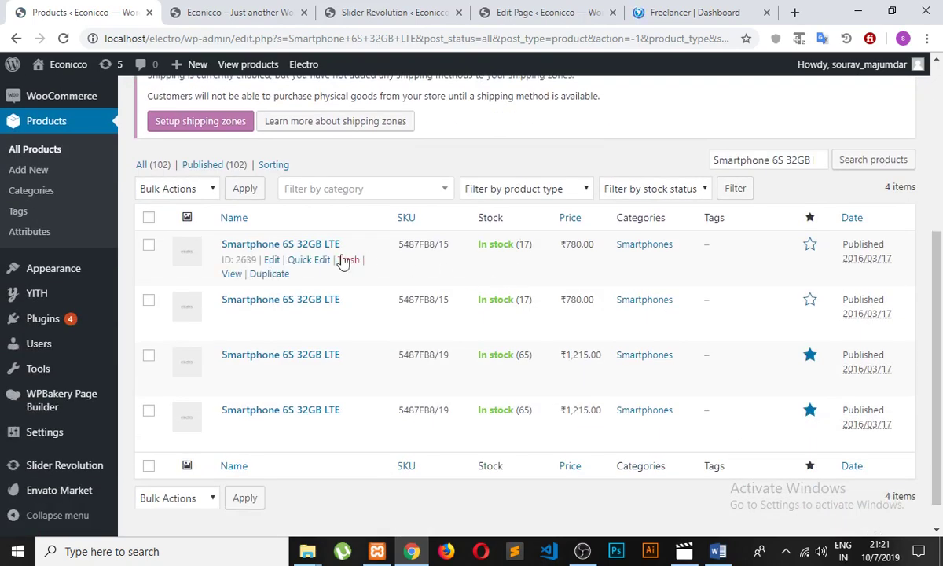
{"action": "left_click", "coordinate": [272, 260]}
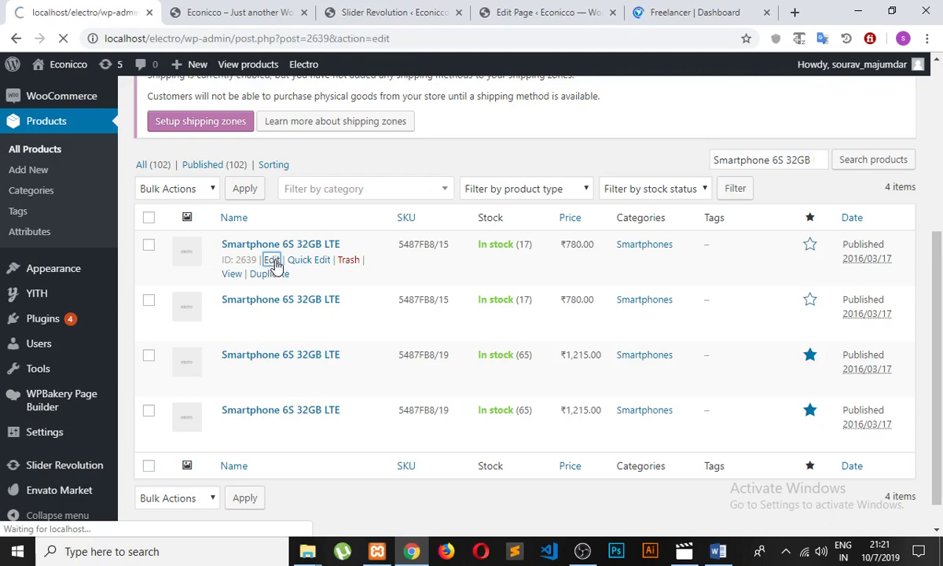
{"action": "scroll", "coordinate": [309, 268], "scroll_direction": "down", "scroll_amount": 8}
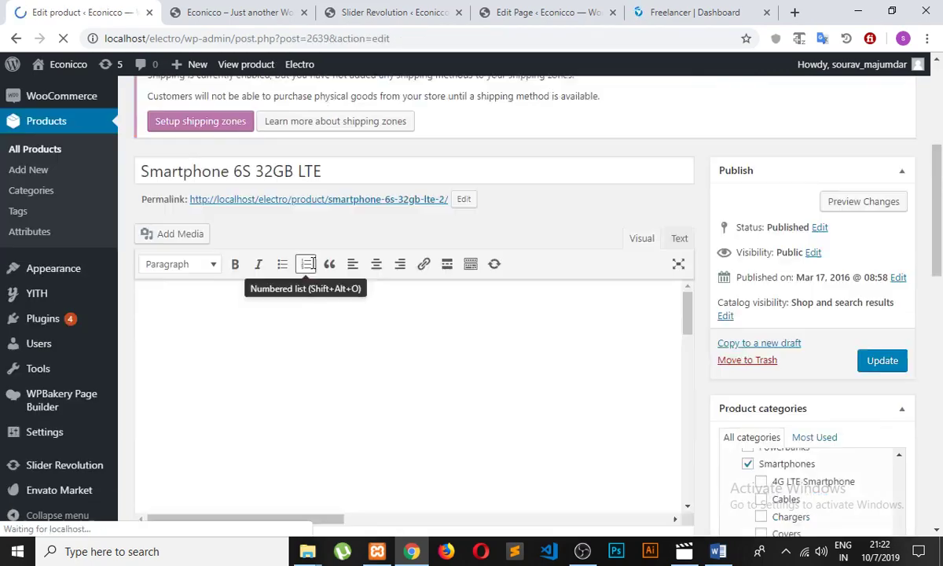
{"action": "scroll", "coordinate": [393, 259], "scroll_direction": "up", "scroll_amount": 8}
Step: Remove the placeholder product image and browse to New folder (4) > product on drive E for a replacement upload
{"action": "scroll", "coordinate": [395, 264], "scroll_direction": "down", "scroll_amount": 10}
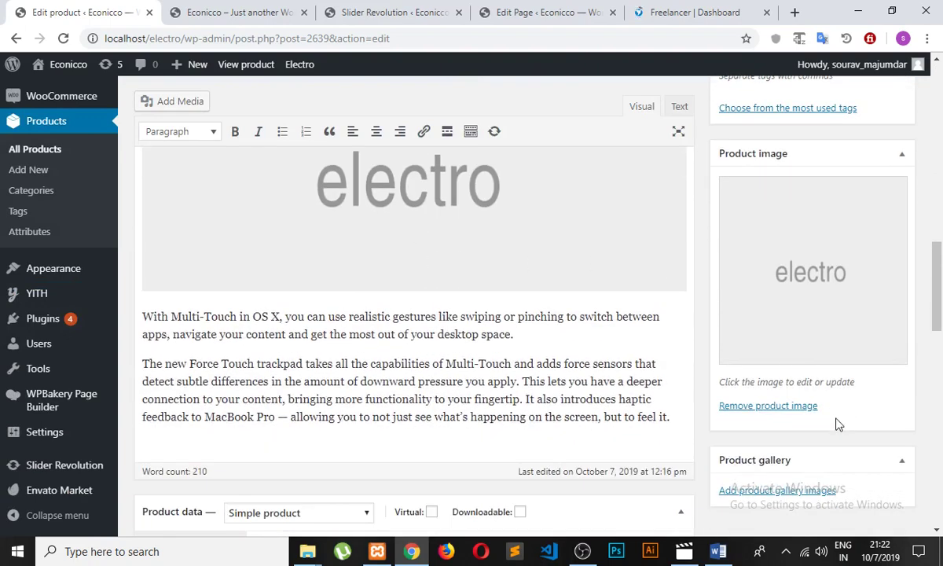
{"action": "left_click", "coordinate": [788, 409]}
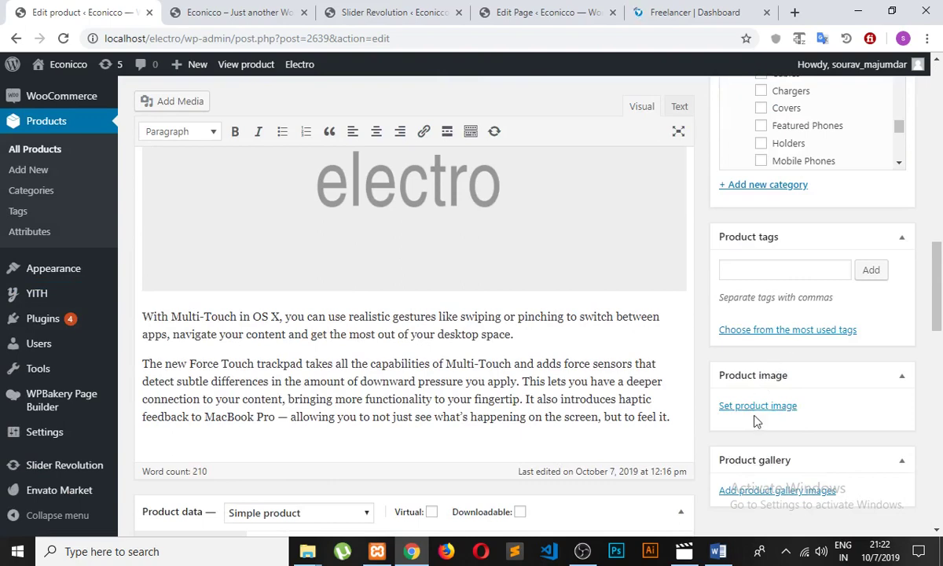
{"action": "left_click", "coordinate": [760, 406]}
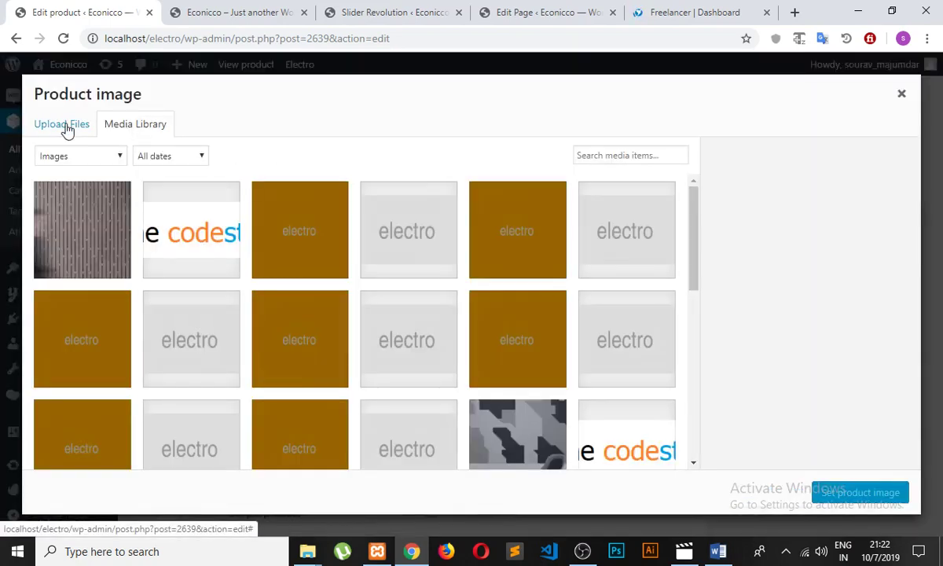
{"action": "left_click", "coordinate": [67, 126]}
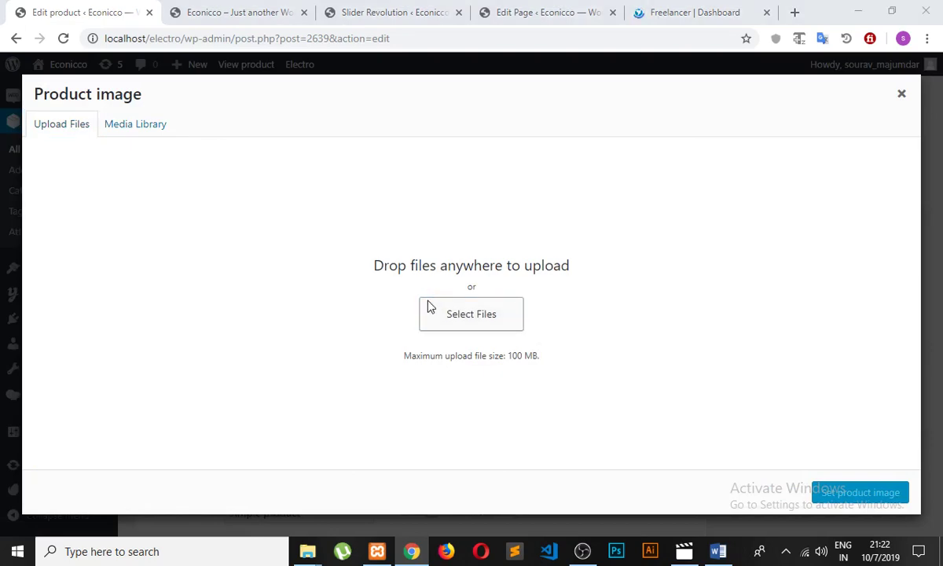
{"action": "left_click", "coordinate": [430, 307]}
{"action": "left_click", "coordinate": [129, 60]}
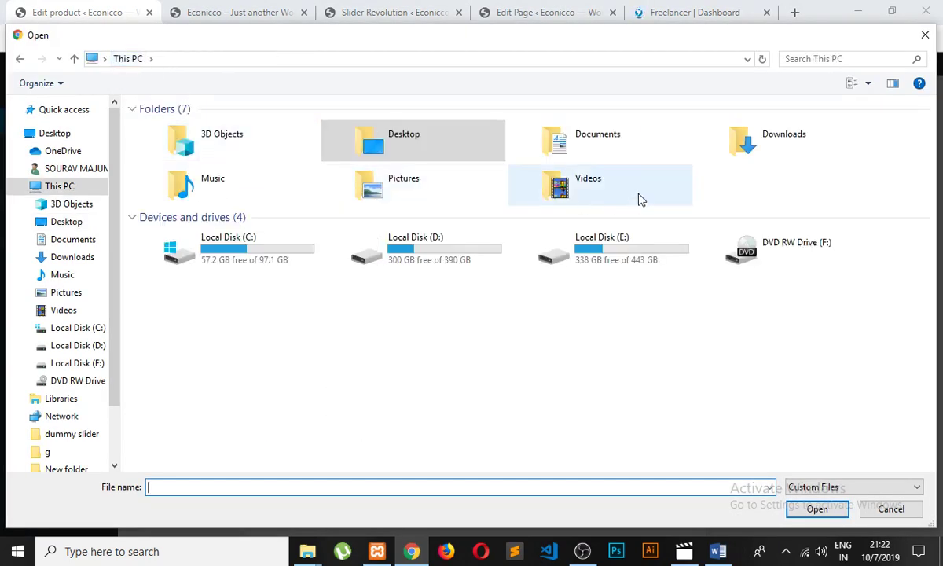
{"action": "double_click", "coordinate": [555, 250]}
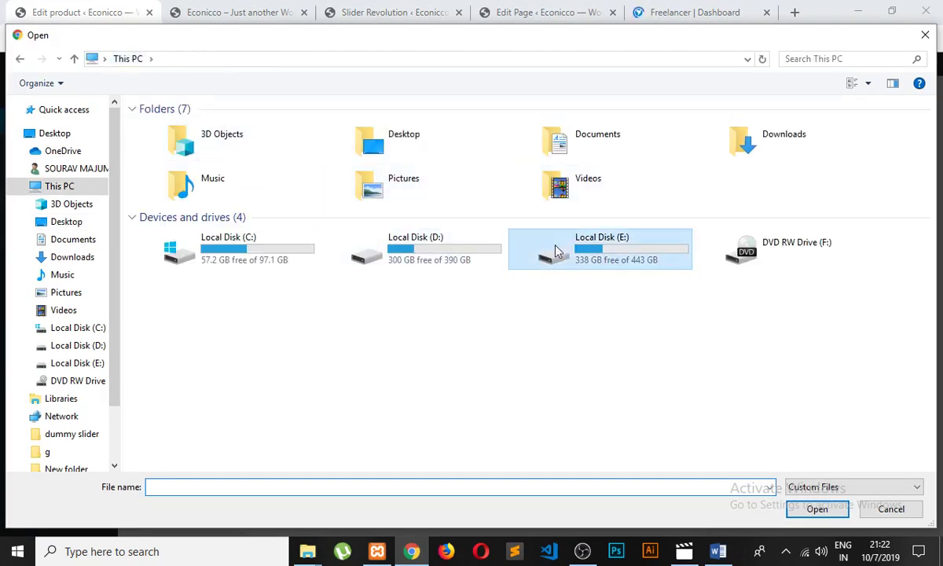
{"action": "double_click", "coordinate": [260, 251]}
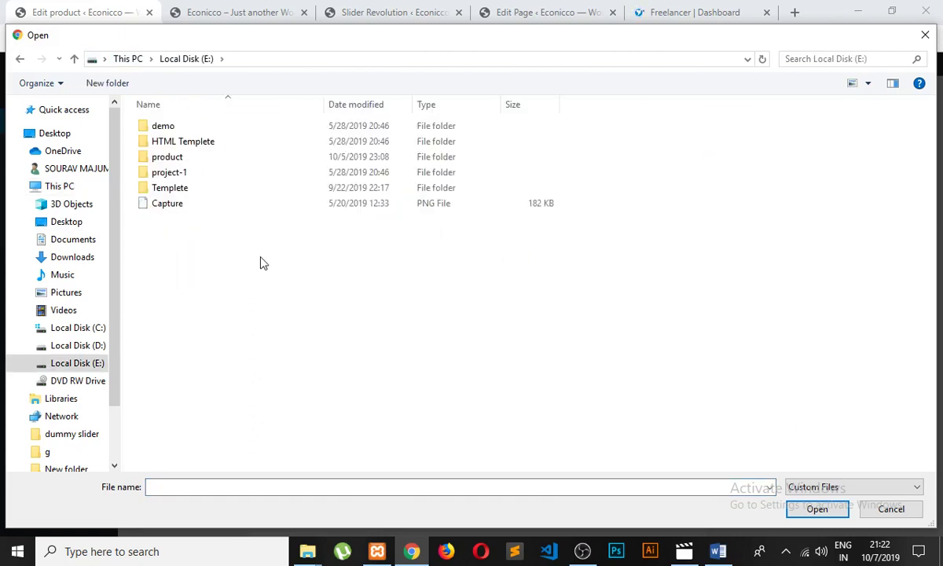
{"action": "double_click", "coordinate": [215, 157]}
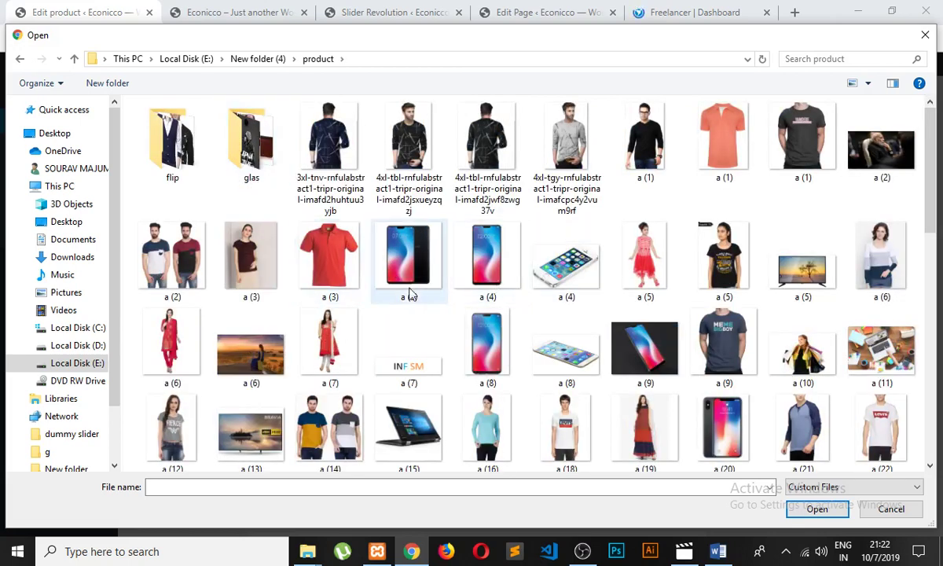
Step: Upload the gold phone picture a (8) and set it as the product image
{"action": "left_click", "coordinate": [493, 349]}
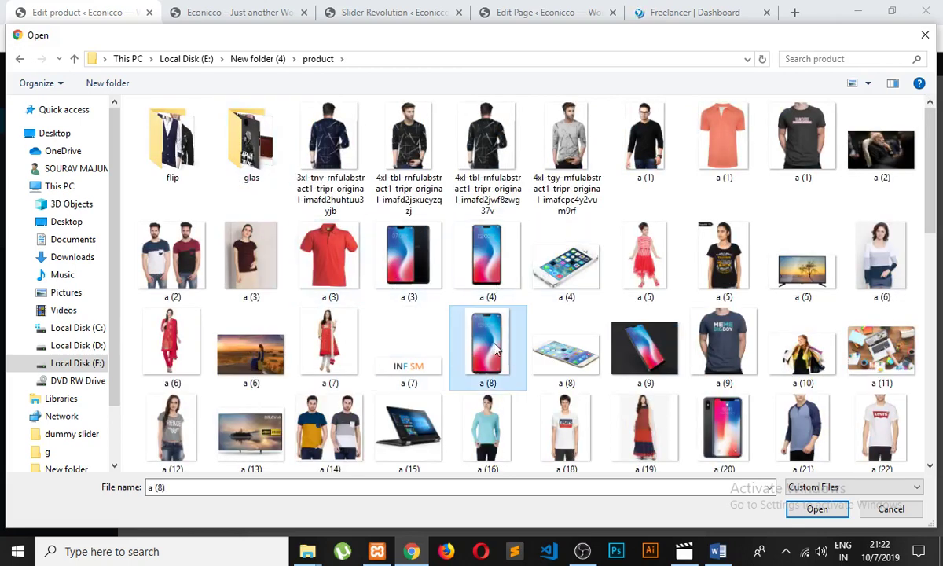
{"action": "left_click", "coordinate": [596, 341]}
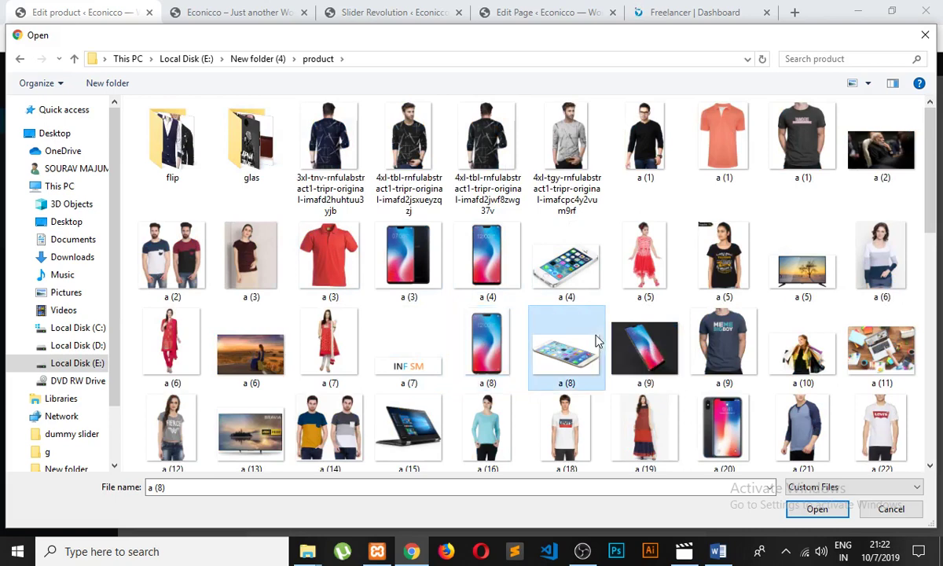
{"action": "left_click", "coordinate": [572, 271]}
{"action": "left_click", "coordinate": [544, 330]}
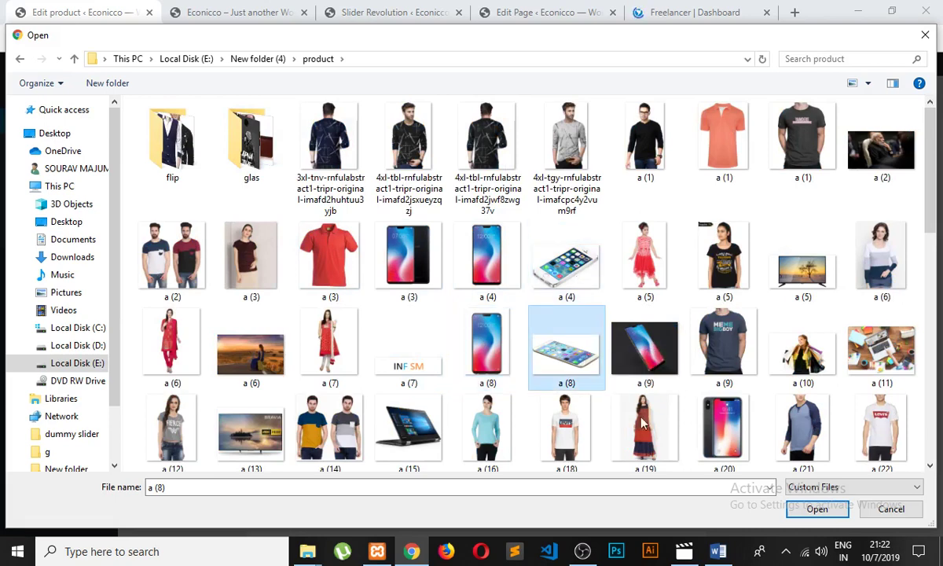
{"action": "left_click", "coordinate": [816, 509]}
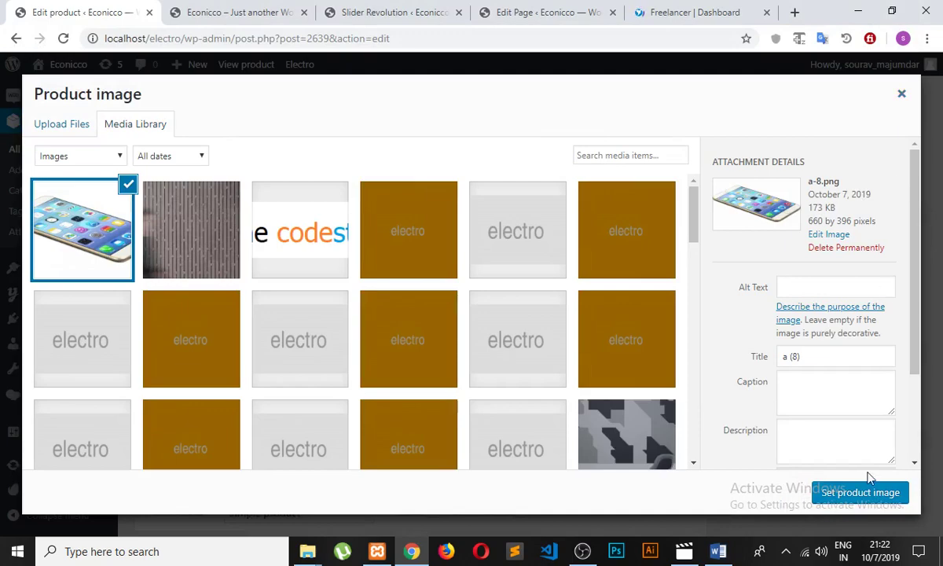
{"action": "left_click", "coordinate": [822, 489]}
Step: Upload the phone pictures a (4) and a (8) and add both to the product gallery
{"action": "scroll", "coordinate": [801, 402], "scroll_direction": "down", "scroll_amount": 2}
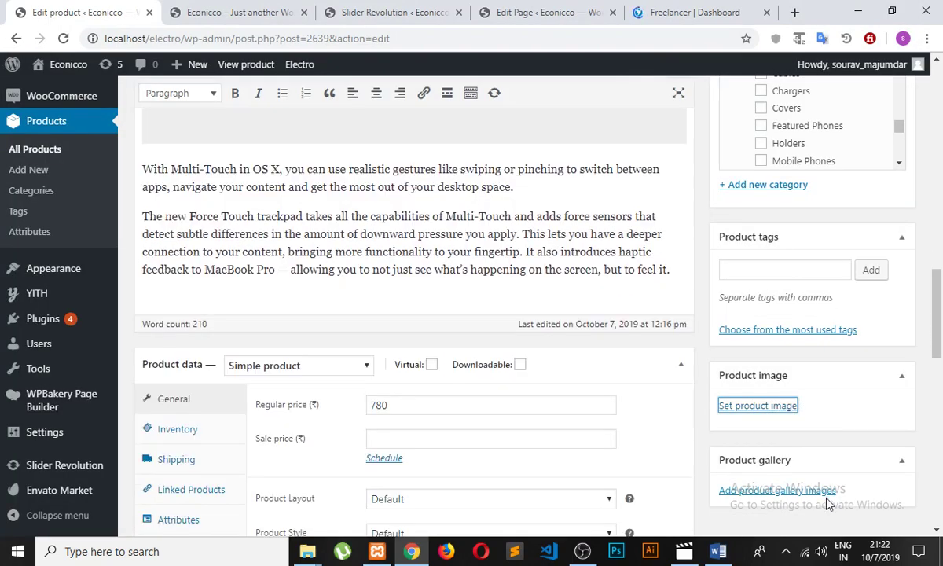
{"action": "scroll", "coordinate": [831, 385], "scroll_direction": "down", "scroll_amount": 2}
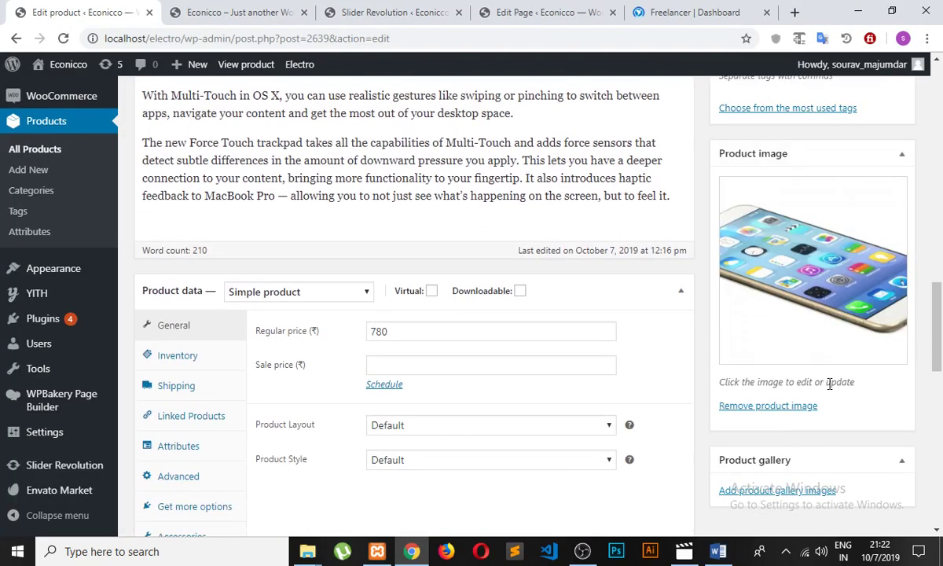
{"action": "left_click", "coordinate": [798, 492]}
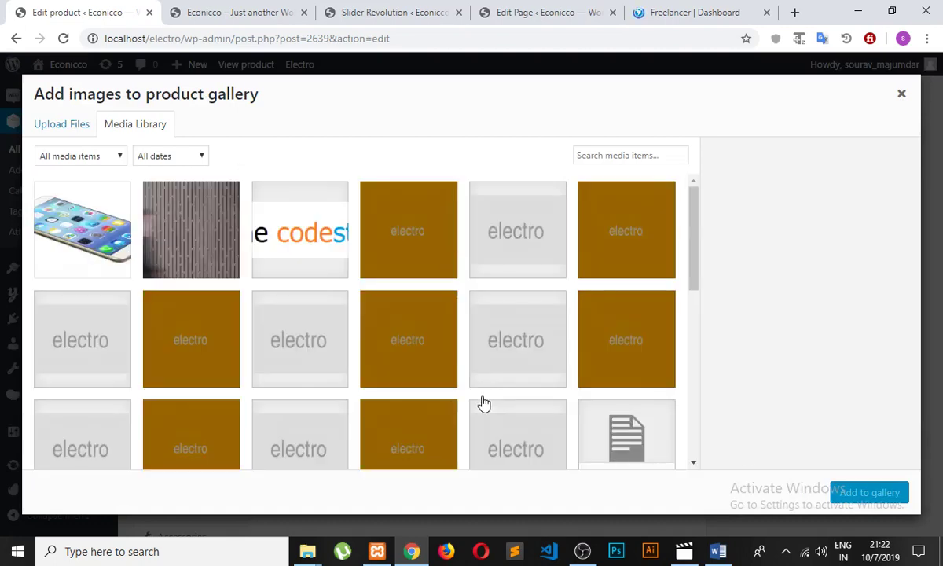
{"action": "left_click", "coordinate": [57, 127]}
{"action": "left_click", "coordinate": [493, 330]}
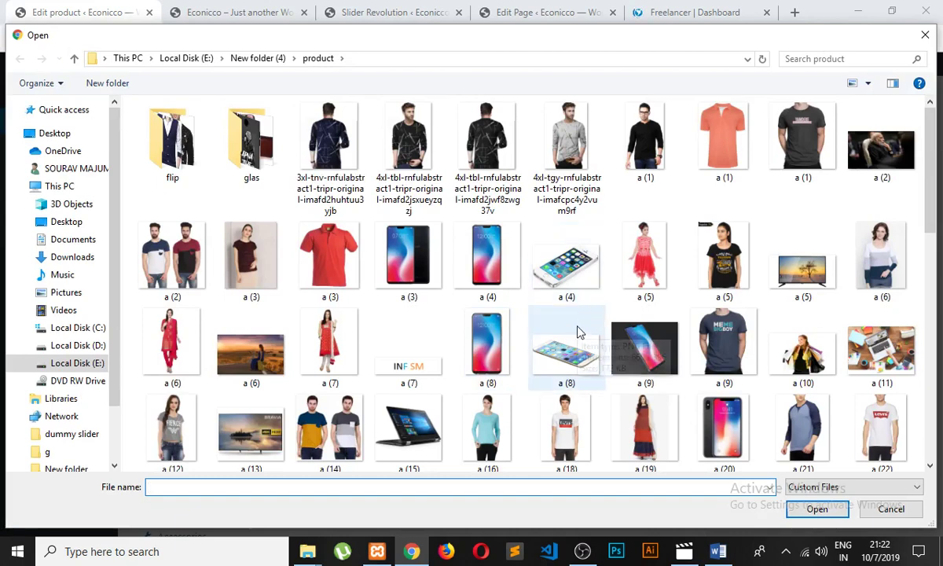
{"action": "left_click", "coordinate": [563, 268]}
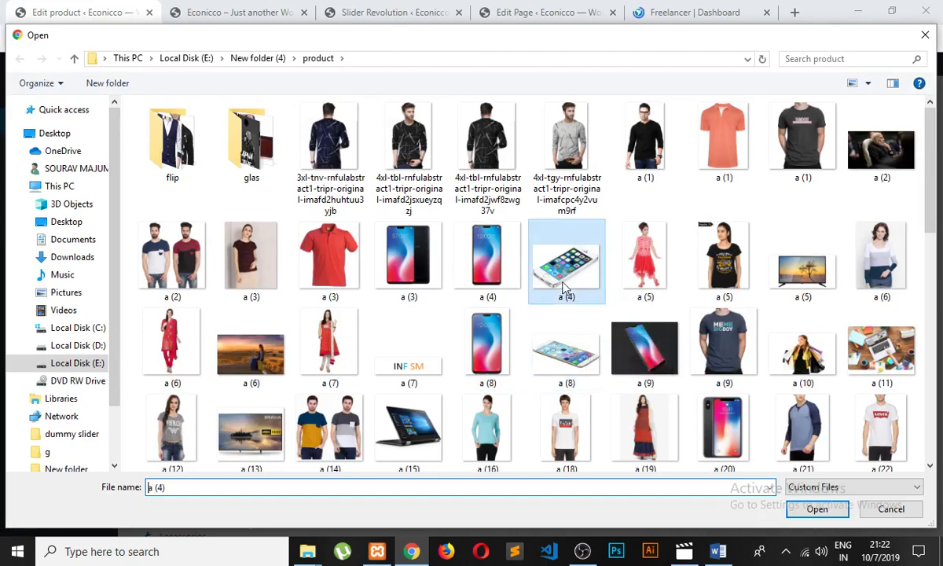
{"action": "left_click", "coordinate": [566, 349], "text": "ctrl"}
{"action": "left_click", "coordinate": [834, 510]}
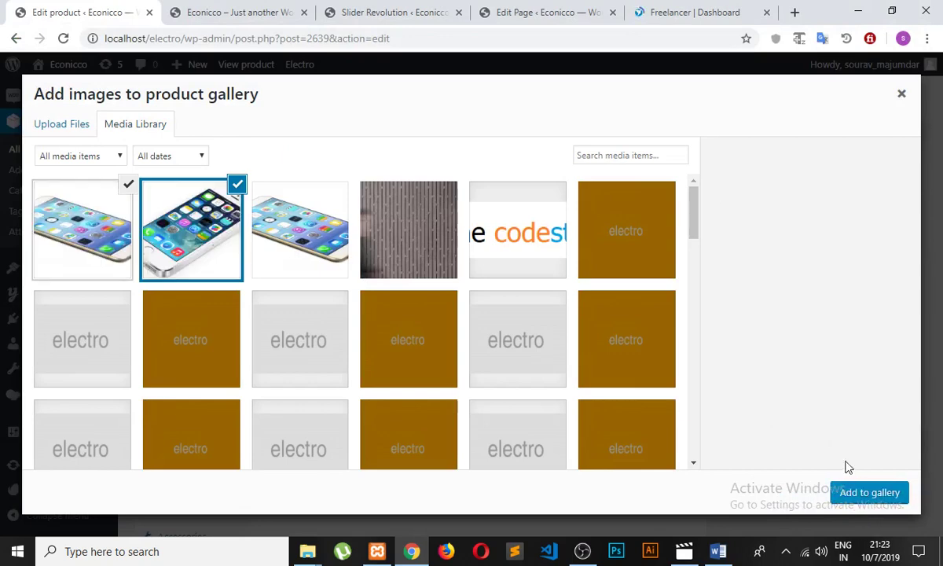
{"action": "left_click", "coordinate": [848, 494]}
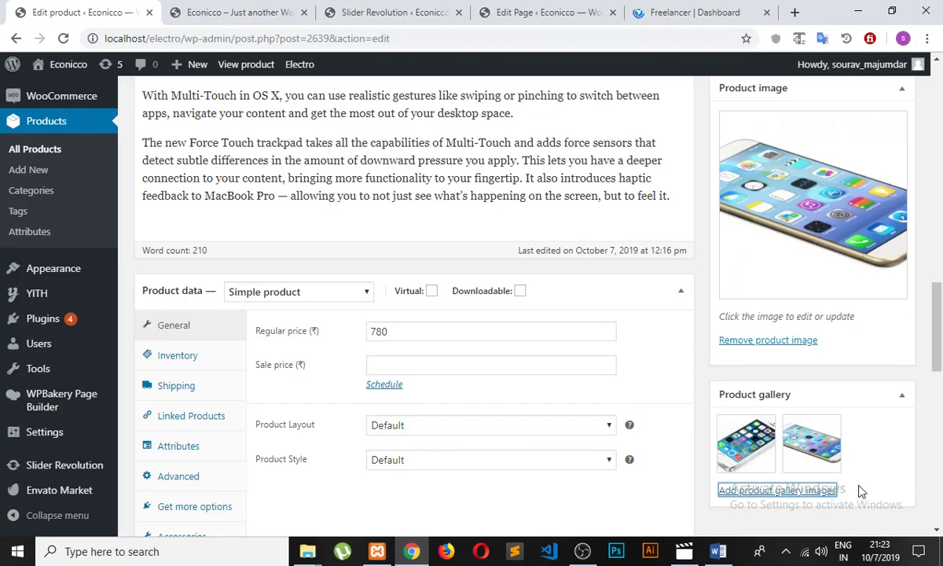
Step: Set the product's sale price to 699 and save the updated product
{"action": "scroll", "coordinate": [652, 405], "scroll_direction": "down", "scroll_amount": 2}
{"action": "scroll", "coordinate": [629, 397], "scroll_direction": "down", "scroll_amount": 1}
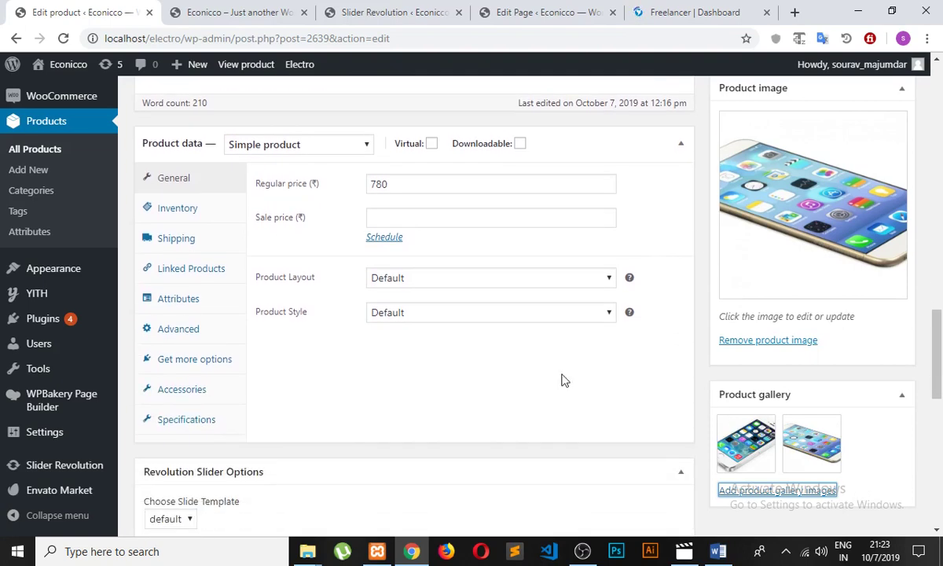
{"action": "left_click", "coordinate": [456, 222]}
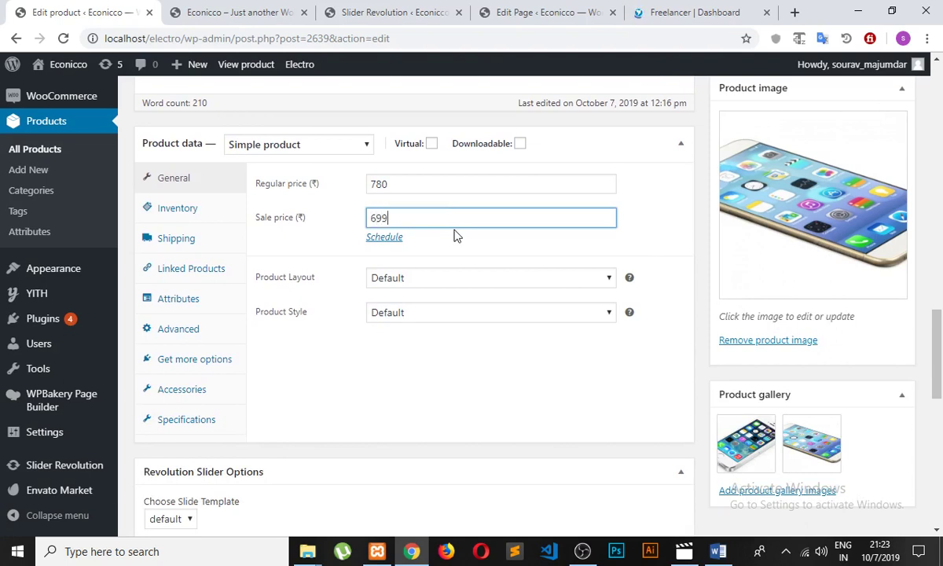
{"action": "scroll", "coordinate": [431, 253], "scroll_direction": "down", "scroll_amount": 2}
{"action": "scroll", "coordinate": [556, 338], "scroll_direction": "up", "scroll_amount": 7}
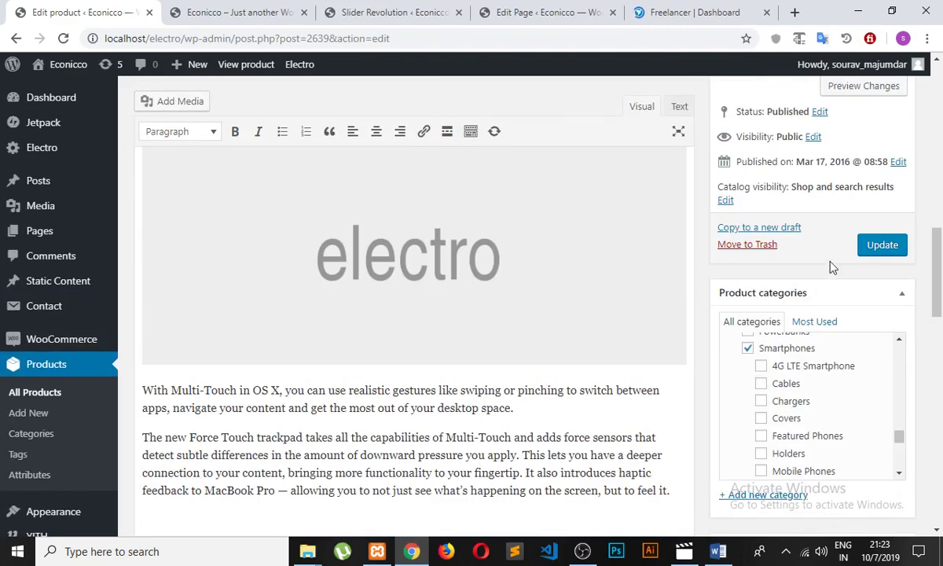
{"action": "left_click", "coordinate": [874, 250]}
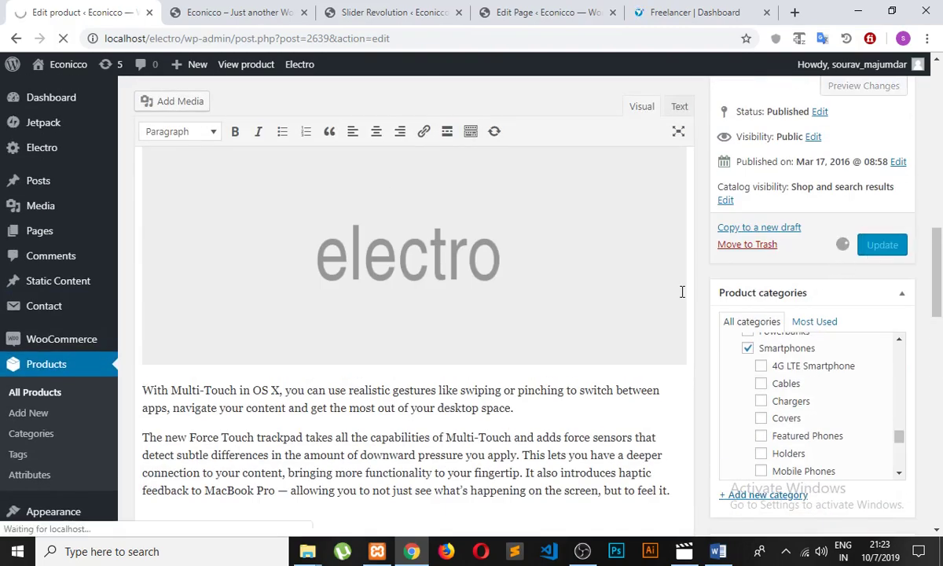
{"action": "scroll", "coordinate": [682, 291], "scroll_direction": "up", "scroll_amount": 5}
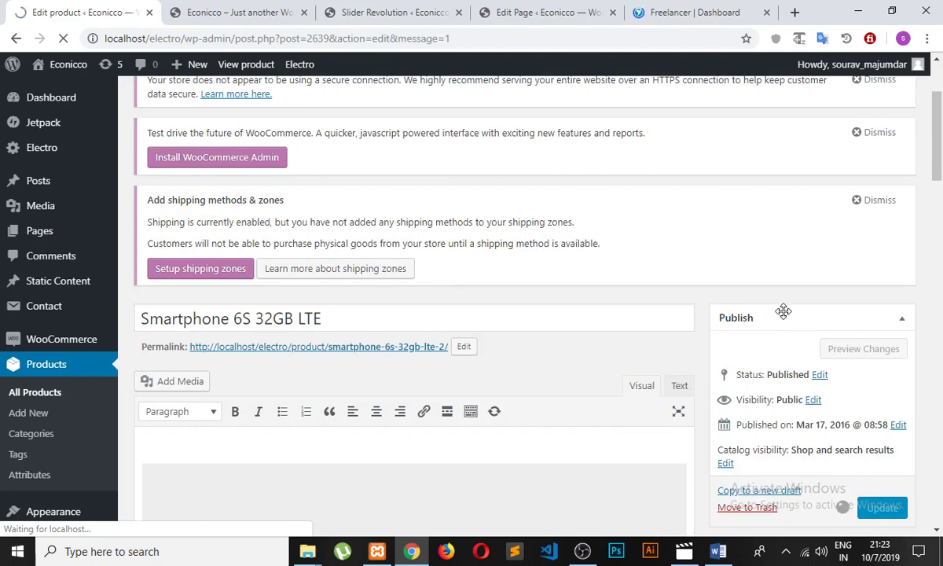
Step: Open the store page of the updated Smartphone 6S 32GB LTE product in a new browser tab
{"action": "scroll", "coordinate": [469, 265], "scroll_direction": "down", "scroll_amount": 5}
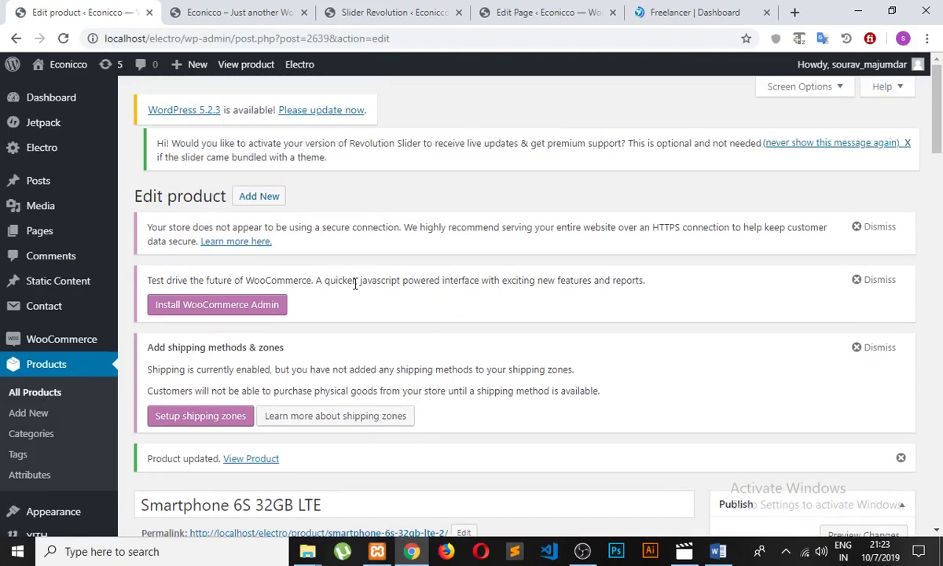
{"action": "scroll", "coordinate": [692, 327], "scroll_direction": "down", "scroll_amount": 4}
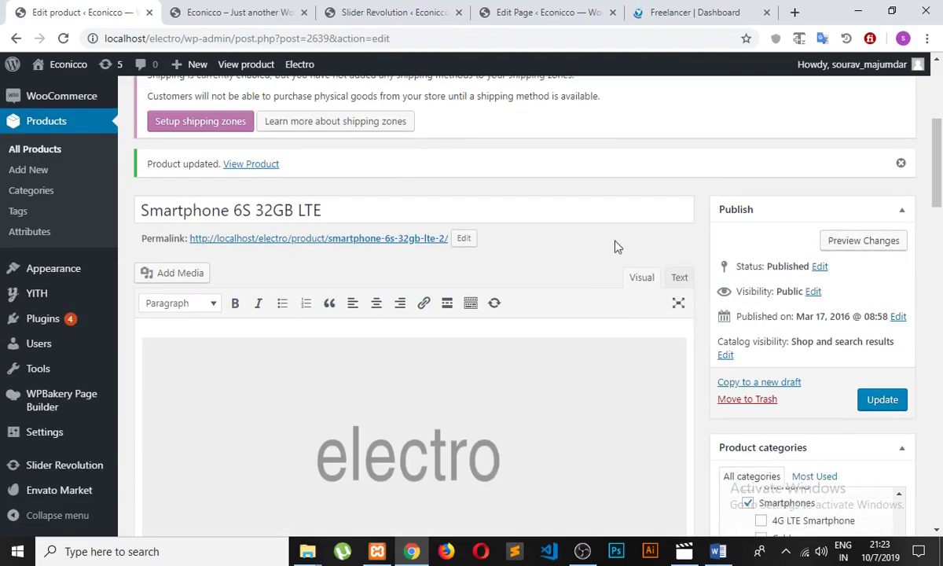
{"action": "scroll", "coordinate": [413, 242], "scroll_direction": "down", "scroll_amount": 1}
{"action": "scroll", "coordinate": [592, 264], "scroll_direction": "up", "scroll_amount": 1}
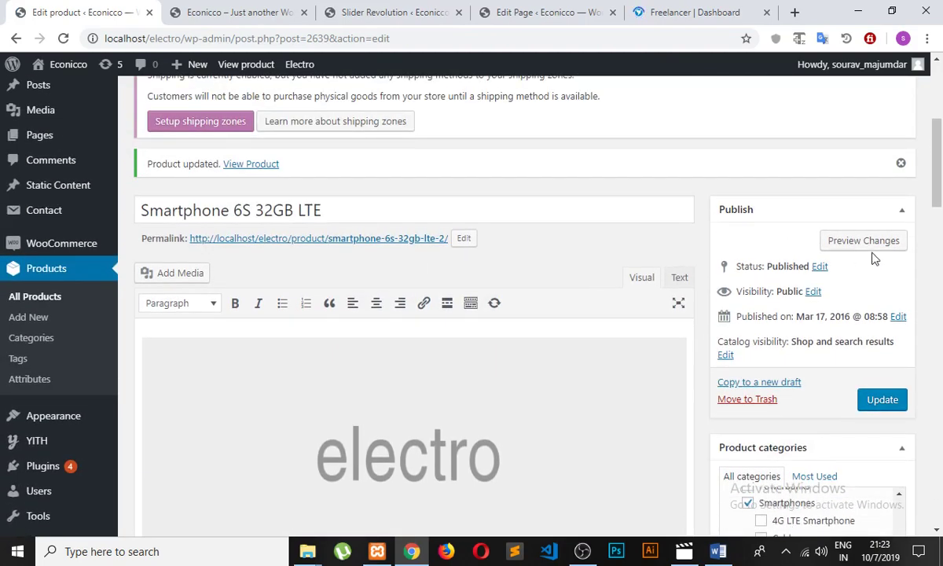
{"action": "scroll", "coordinate": [867, 243], "scroll_direction": "down", "scroll_amount": 1}
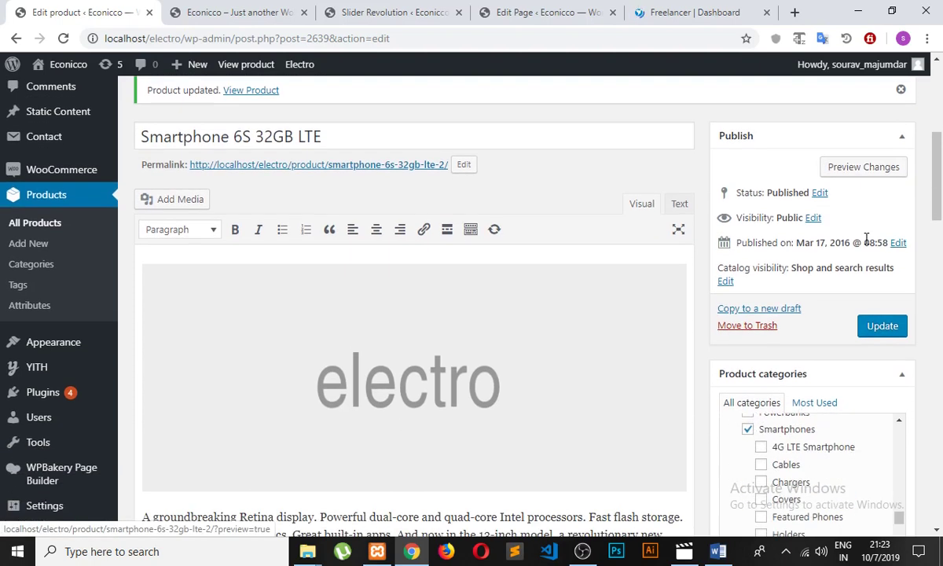
{"action": "right_click", "coordinate": [380, 166]}
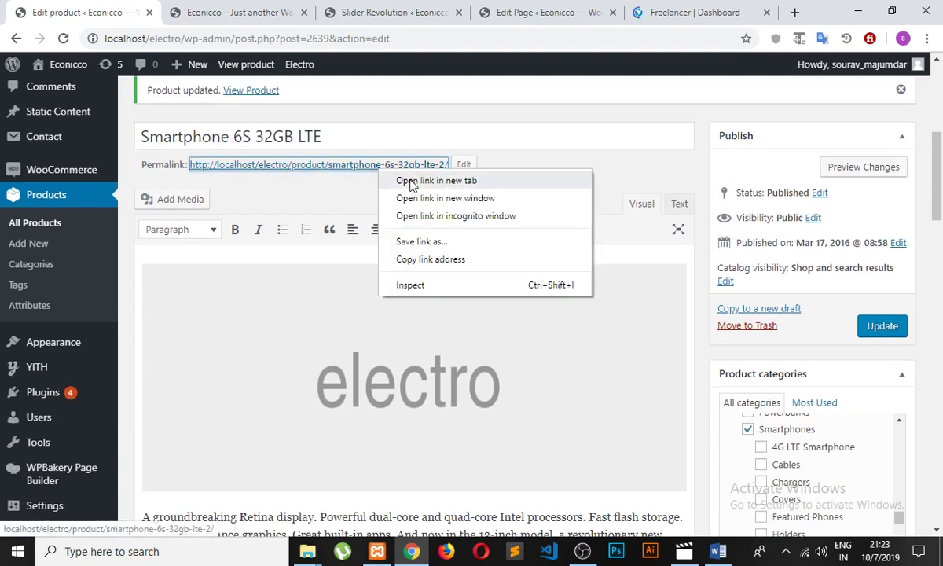
{"action": "left_click", "coordinate": [393, 179]}
{"action": "left_click", "coordinate": [207, 13]}
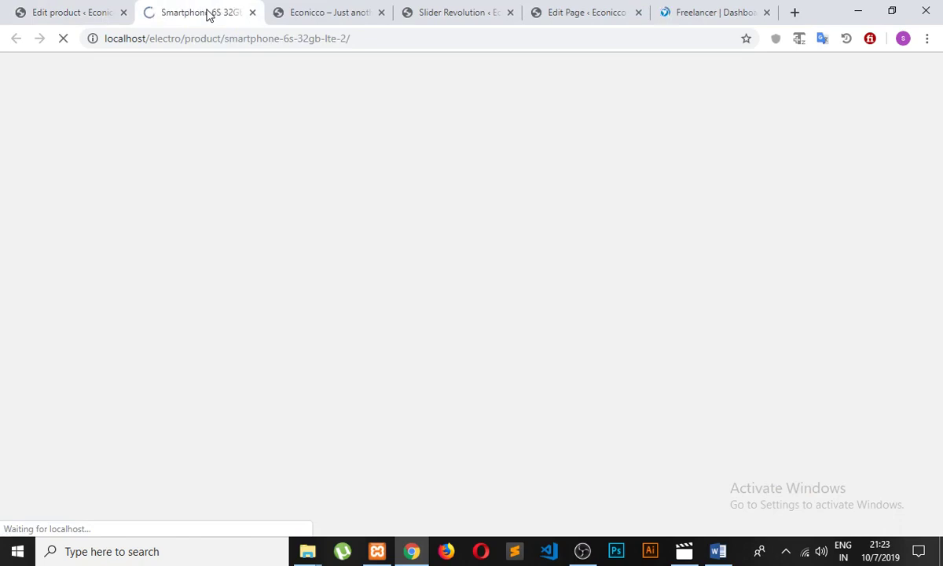
Step: Examine the product page's price and view each of its gallery pictures in turn
{"action": "scroll", "coordinate": [244, 208], "scroll_direction": "down", "scroll_amount": 1}
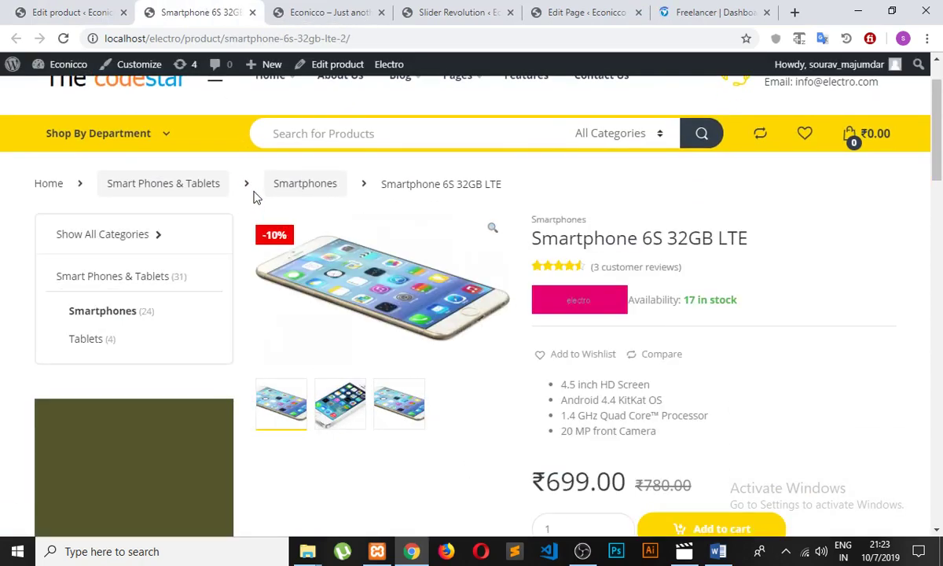
{"action": "scroll", "coordinate": [187, 193], "scroll_direction": "down", "scroll_amount": 2}
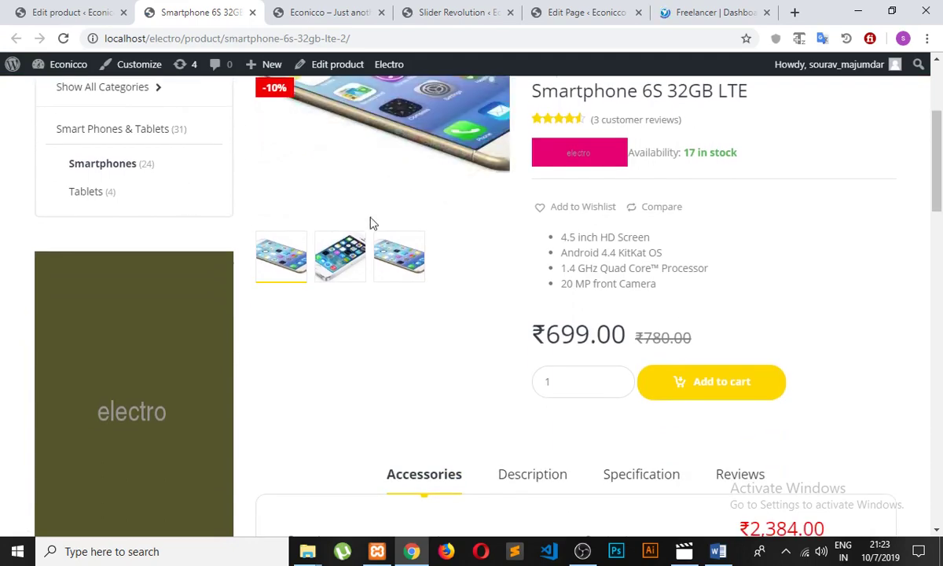
{"action": "scroll", "coordinate": [416, 228], "scroll_direction": "up", "scroll_amount": 2}
{"action": "scroll", "coordinate": [429, 319], "scroll_direction": "down", "scroll_amount": 1}
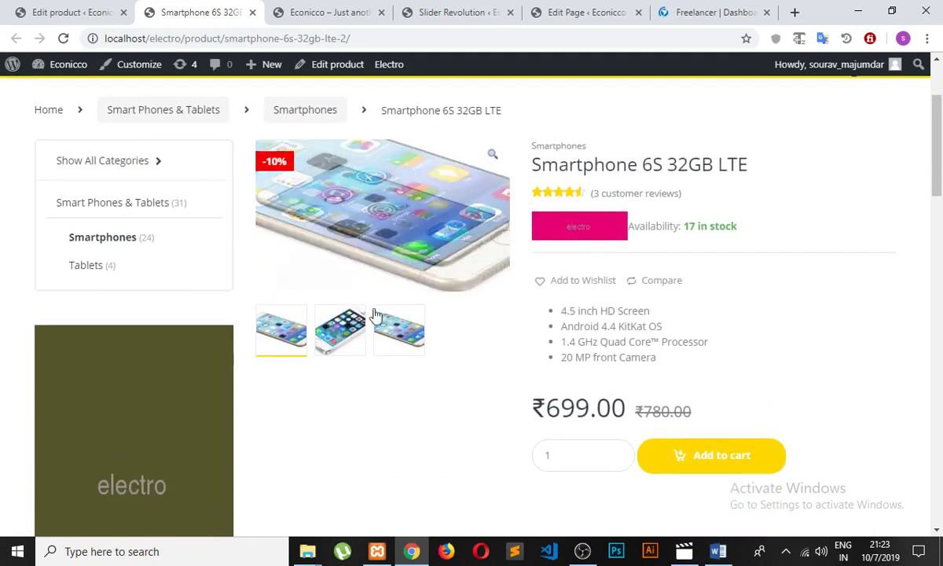
{"action": "left_click", "coordinate": [342, 342]}
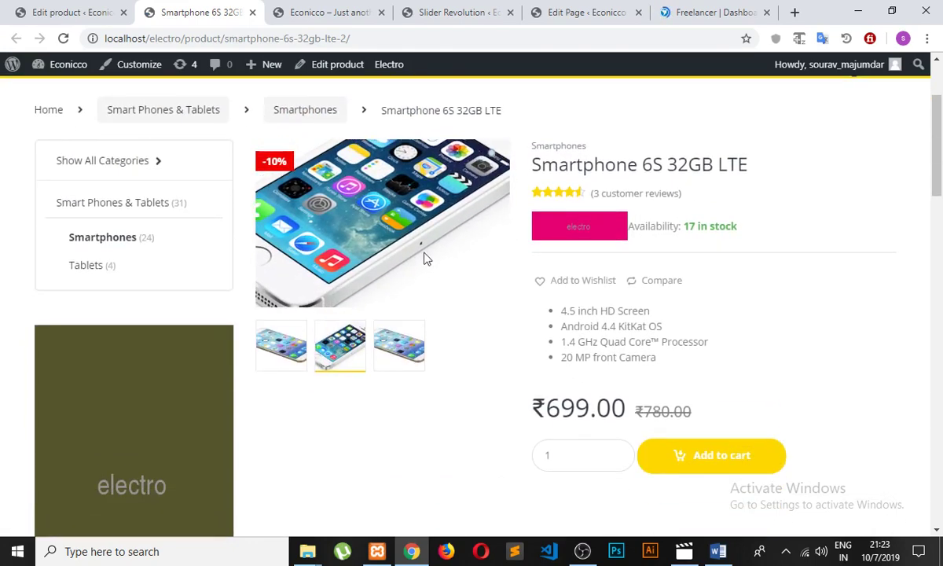
{"action": "scroll", "coordinate": [428, 255], "scroll_direction": "down", "scroll_amount": 2}
{"action": "left_click", "coordinate": [402, 202]}
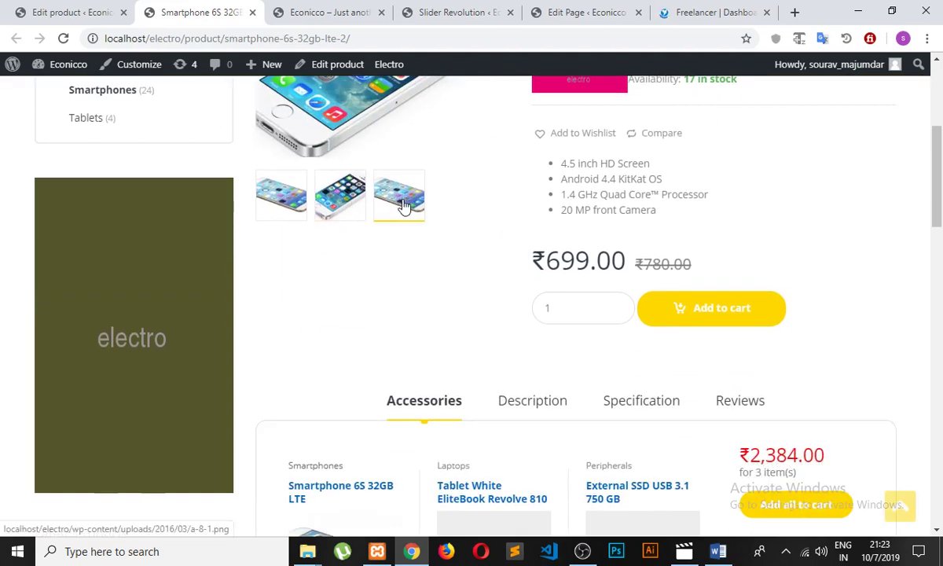
{"action": "scroll", "coordinate": [405, 207], "scroll_direction": "up", "scroll_amount": 2}
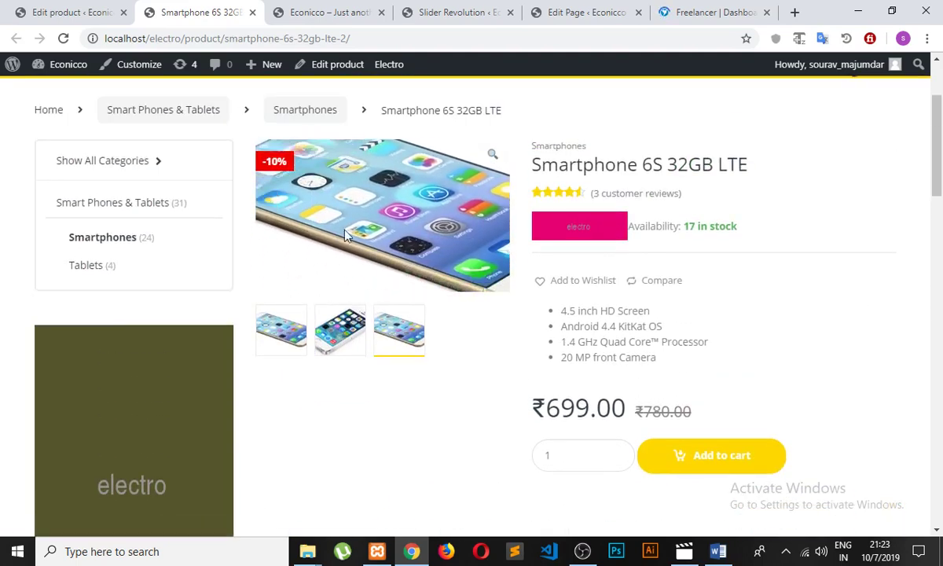
{"action": "left_click", "coordinate": [277, 335]}
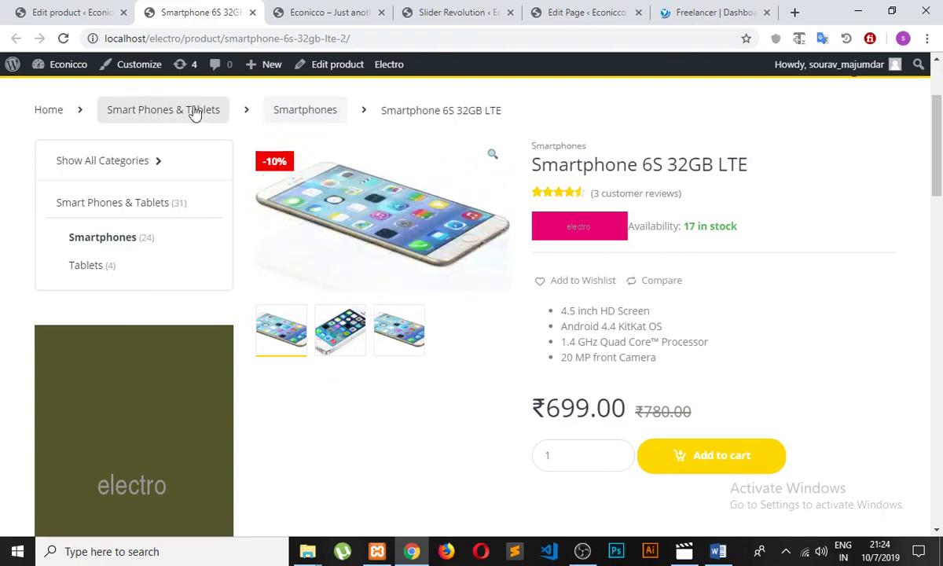
Step: Review the product listings further down the product page, and look through the store's home page
{"action": "scroll", "coordinate": [238, 187], "scroll_direction": "down", "scroll_amount": 10}
{"action": "scroll", "coordinate": [415, 234], "scroll_direction": "down", "scroll_amount": 8}
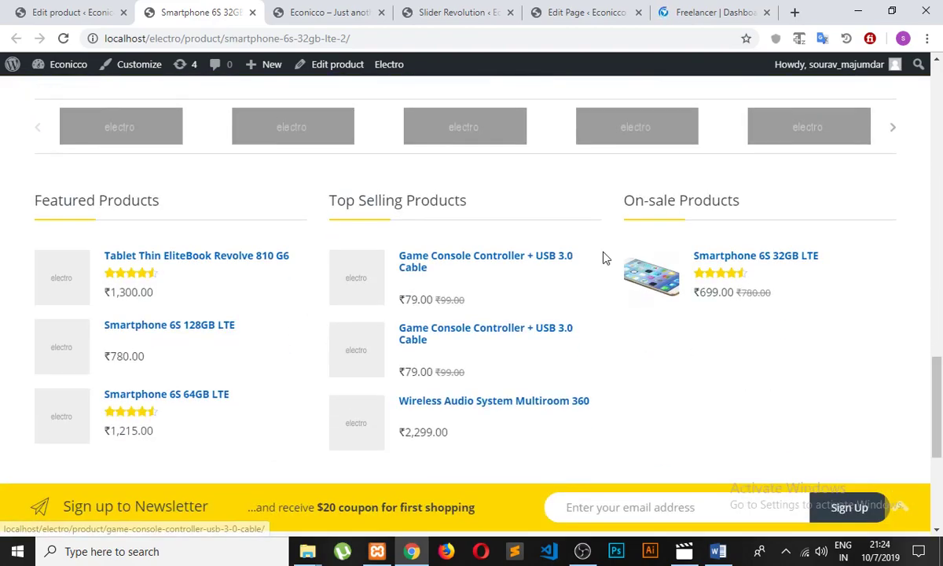
{"action": "scroll", "coordinate": [484, 311], "scroll_direction": "up", "scroll_amount": 20}
{"action": "scroll", "coordinate": [484, 302], "scroll_direction": "up", "scroll_amount": 3}
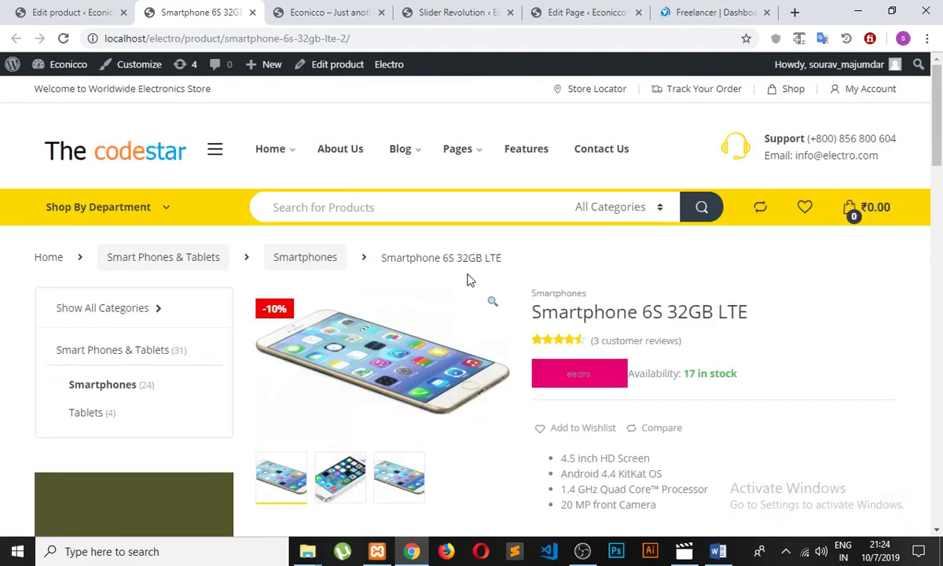
{"action": "left_click", "coordinate": [137, 165]}
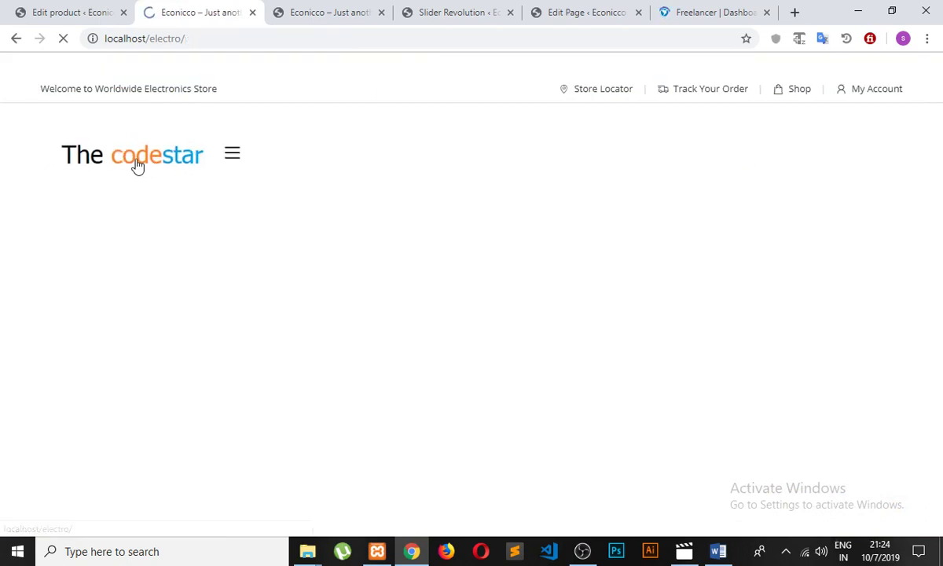
{"action": "scroll", "coordinate": [397, 202], "scroll_direction": "down", "scroll_amount": 10}
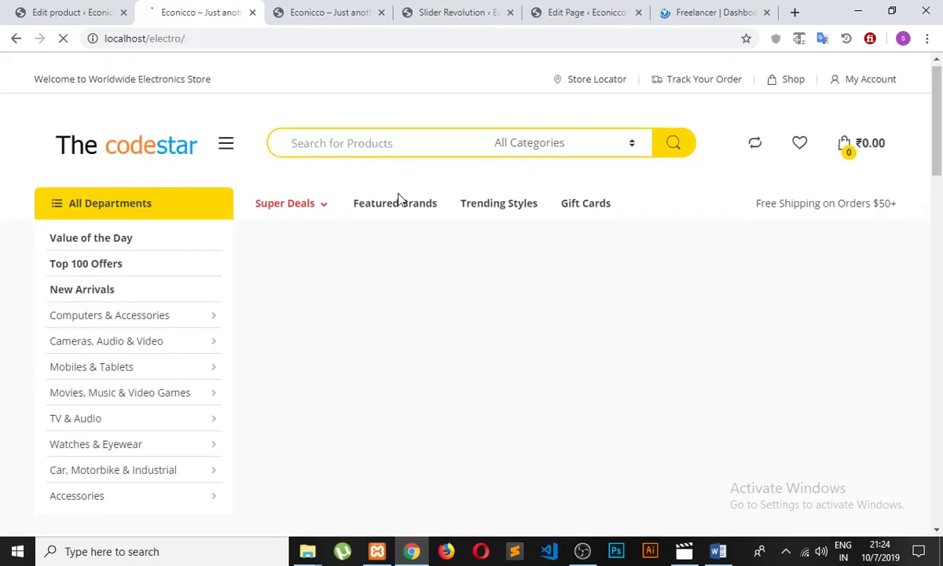
{"action": "scroll", "coordinate": [397, 202], "scroll_direction": "down", "scroll_amount": 5}
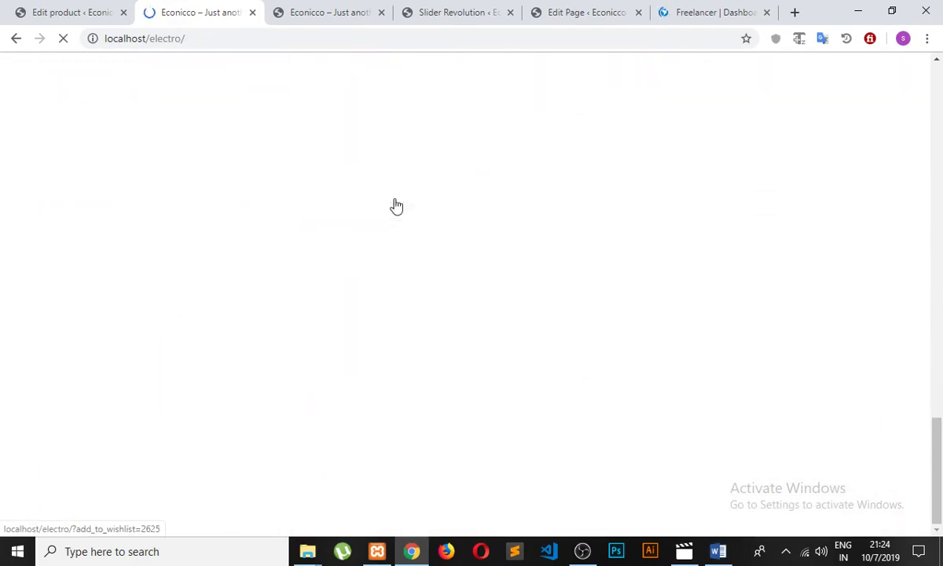
{"action": "scroll", "coordinate": [492, 228], "scroll_direction": "up", "scroll_amount": 20}
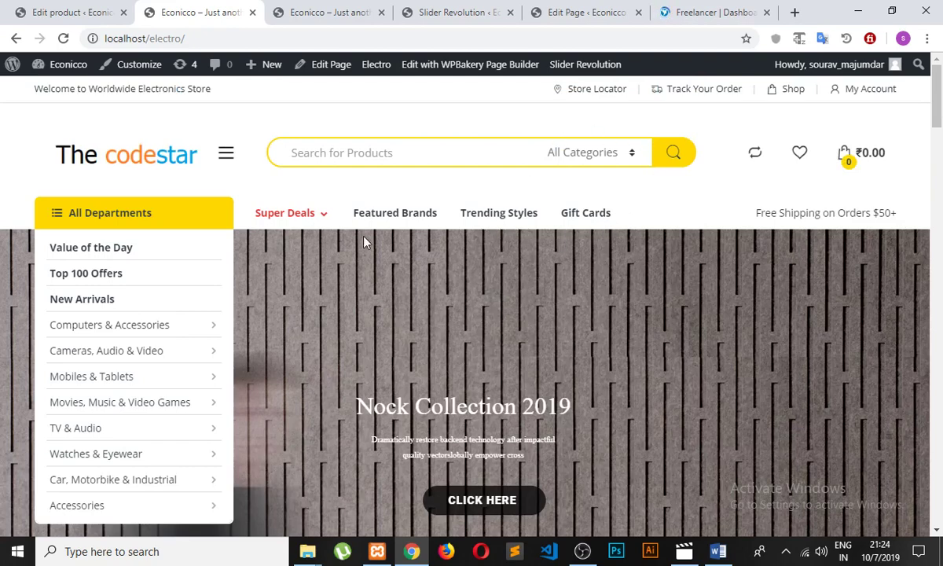
Step: Return to the product editor, look over the saved product data and open the WordPress dashboard
{"action": "left_click", "coordinate": [94, 8]}
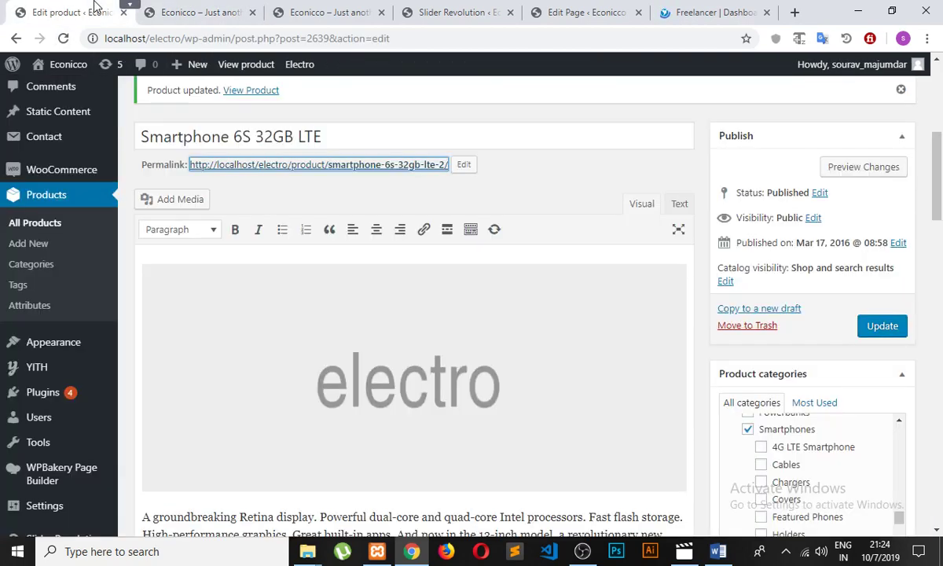
{"action": "scroll", "coordinate": [200, 273], "scroll_direction": "down", "scroll_amount": 10}
{"action": "scroll", "coordinate": [194, 295], "scroll_direction": "up", "scroll_amount": 6}
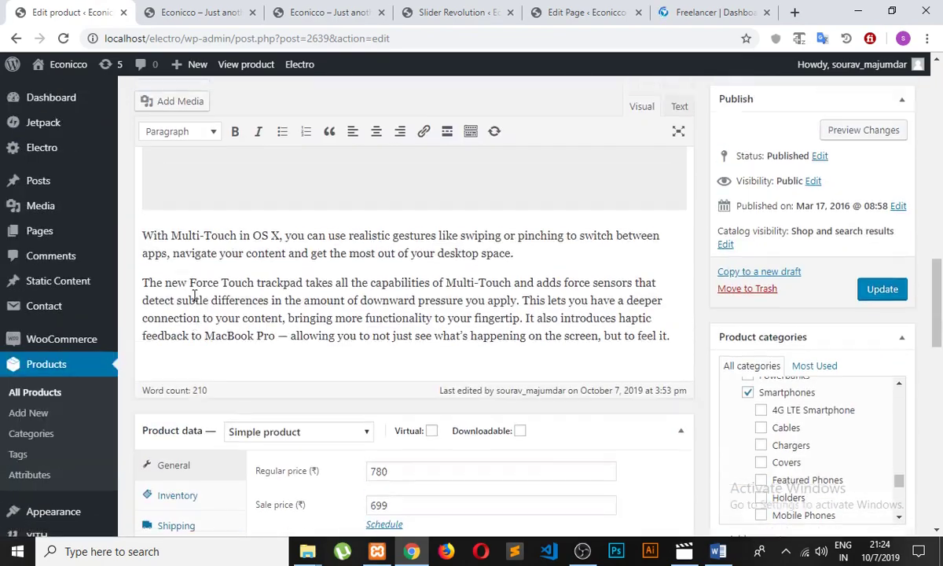
{"action": "scroll", "coordinate": [194, 295], "scroll_direction": "up", "scroll_amount": 5}
{"action": "left_click", "coordinate": [39, 112]}
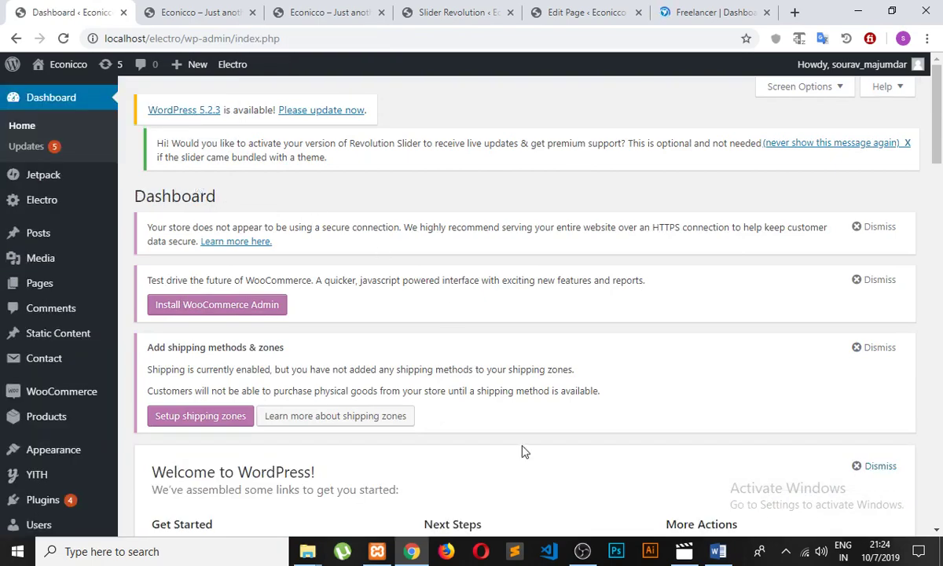
Step: Search Google for "thanks for watching" in a new browser tab
{"action": "left_click", "coordinate": [794, 12]}
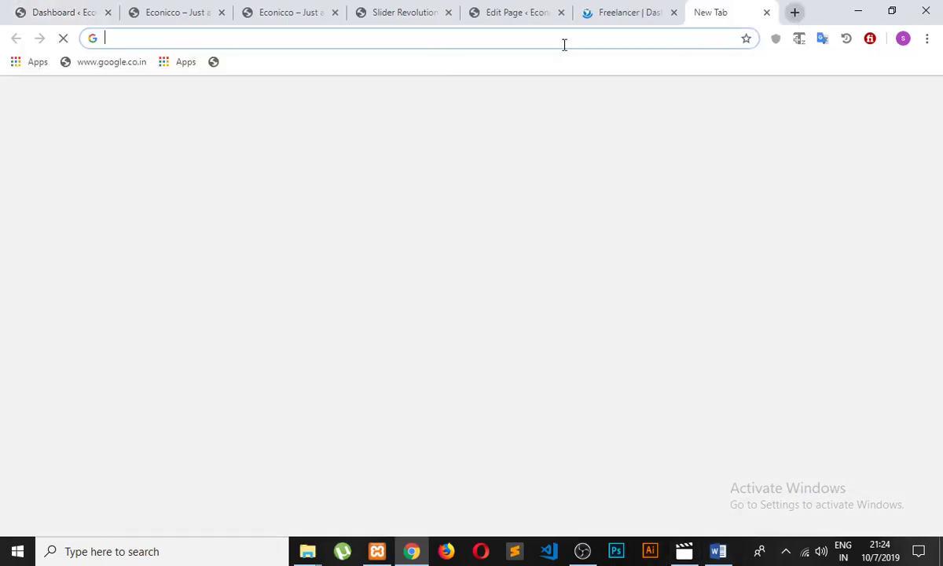
{"action": "type", "text": "t"}
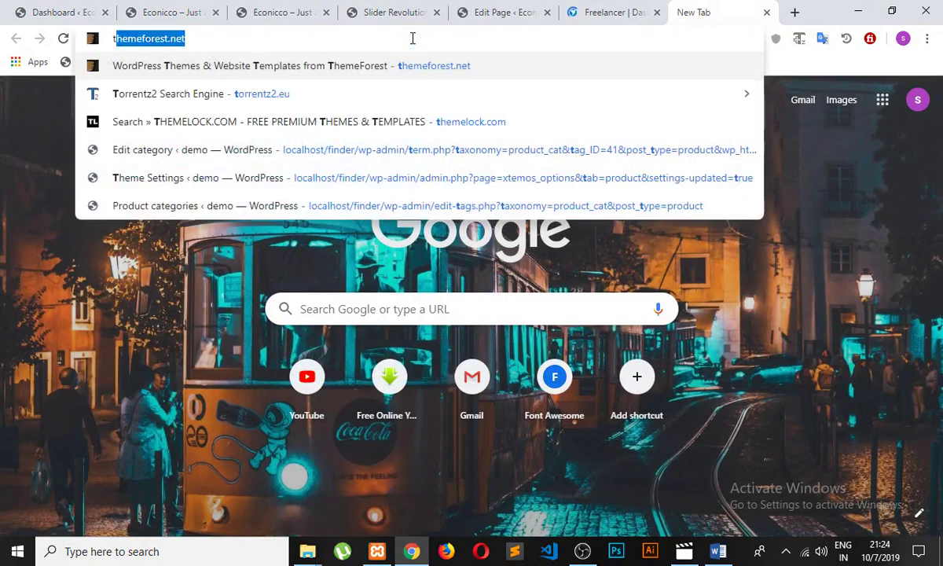
{"action": "type", "text": "hanks"}
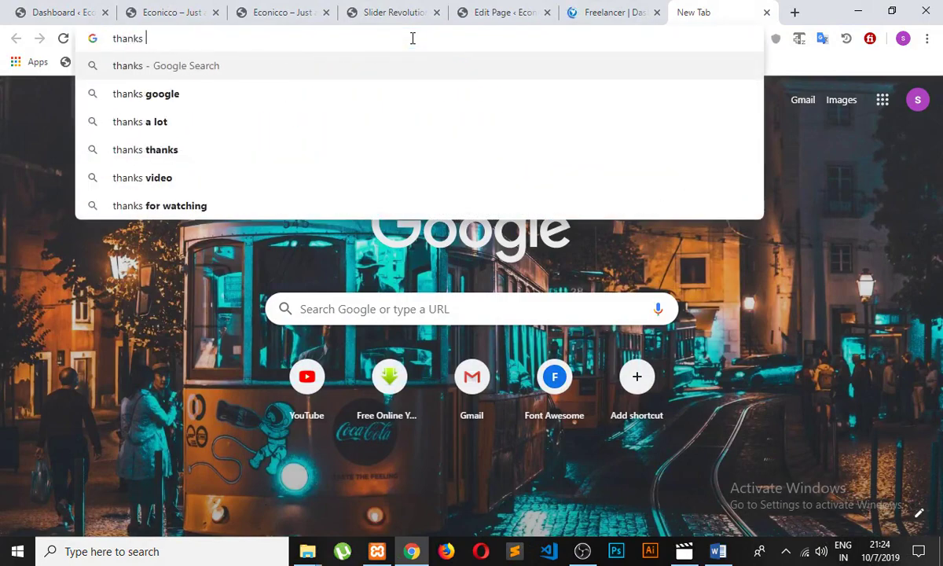
{"action": "type", "text": " ro"}
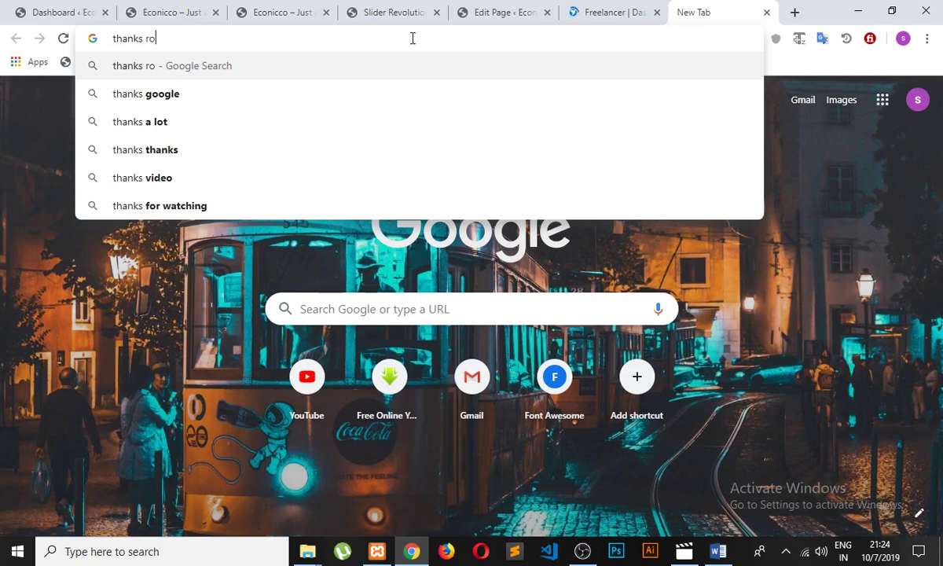
{"action": "key", "text": "BackSpace"}
{"action": "key", "text": "BackSpace"}
{"action": "type", "text": "for"}
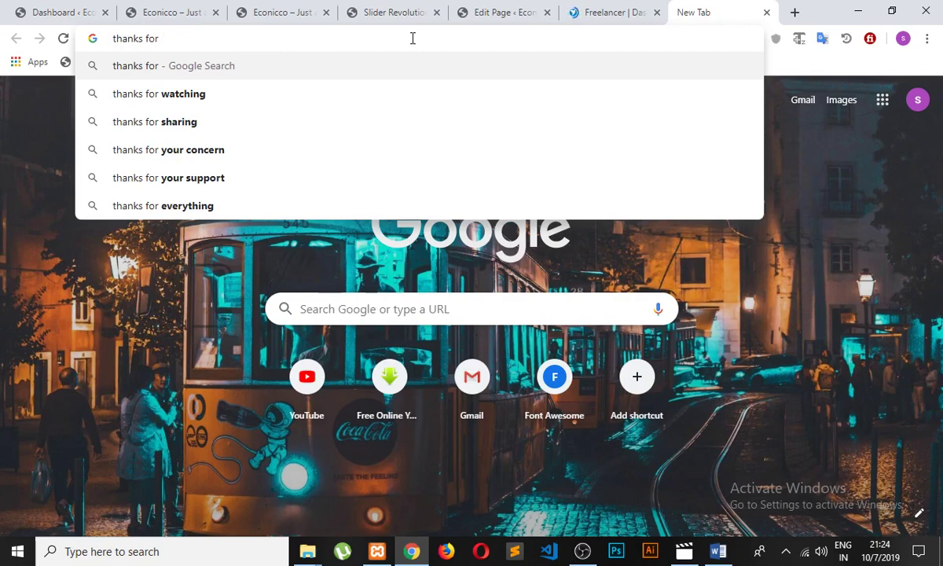
{"action": "left_click", "coordinate": [340, 92]}
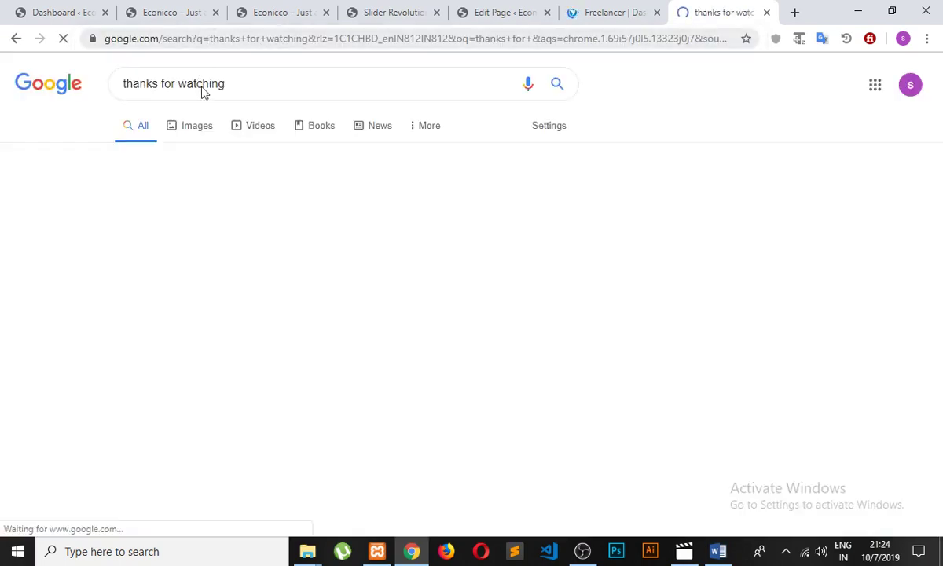
Step: Copy the search phrase "thanks for watching" and paste it over the "Demo import complete" heading in the Word document
{"action": "left_click", "coordinate": [106, 74]}
{"action": "key", "text": "ctrl+c"}
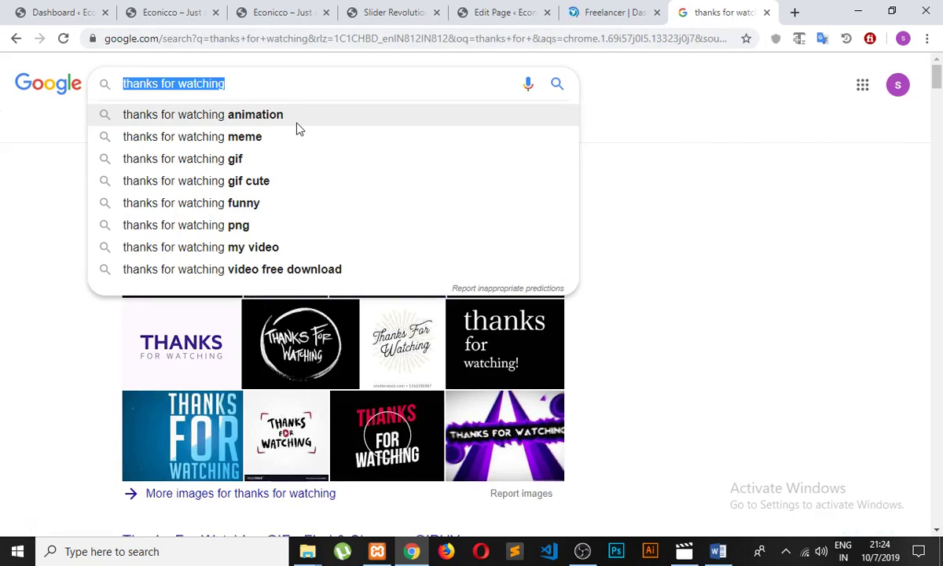
{"action": "left_click", "coordinate": [718, 551]}
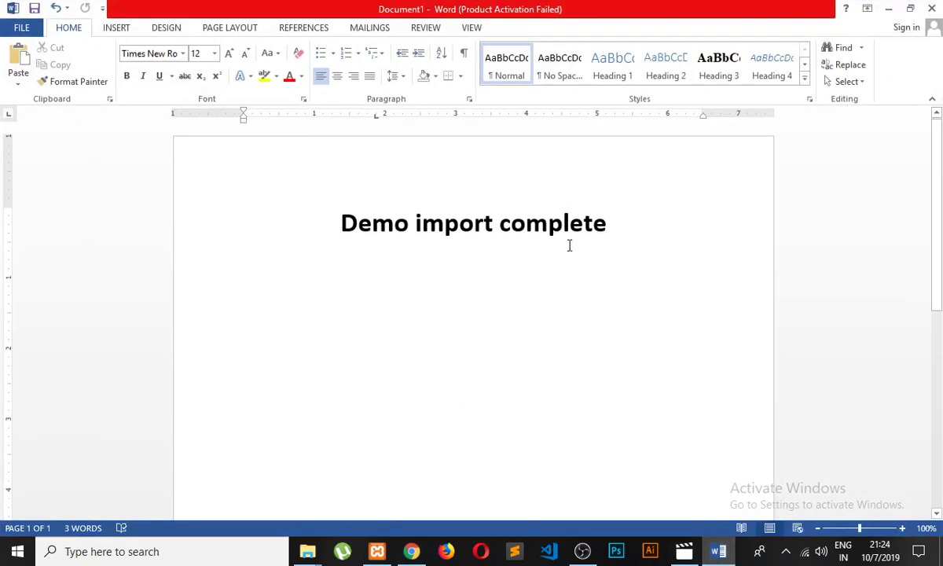
{"action": "left_click_drag", "start_coordinate": [569, 245], "coordinate": [221, 255]}
{"action": "key", "text": "ctrl+v"}
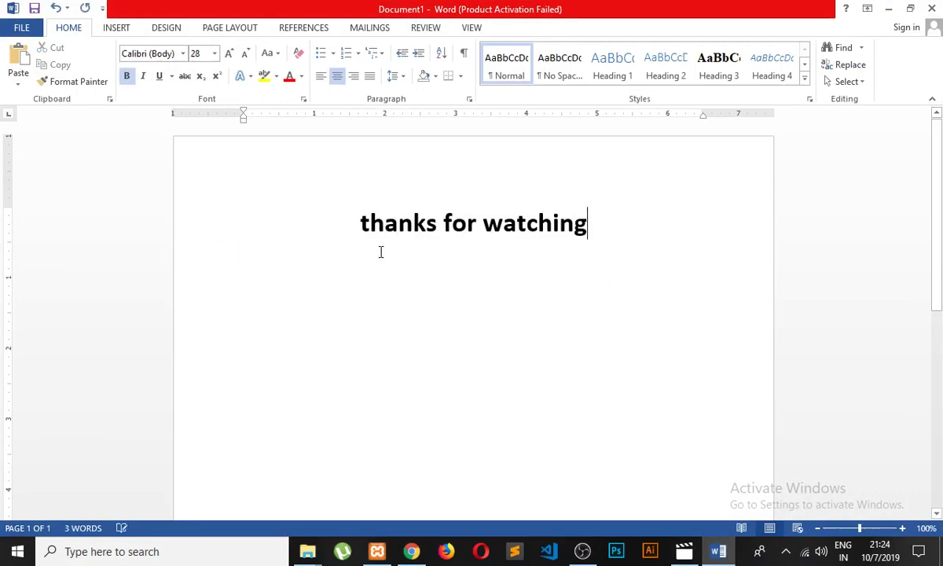
Step: Enlarge the "thanks for watching" heading to 80 pt
{"action": "left_click_drag", "start_coordinate": [623, 242], "coordinate": [250, 235]}
{"action": "left_click", "coordinate": [229, 54]}
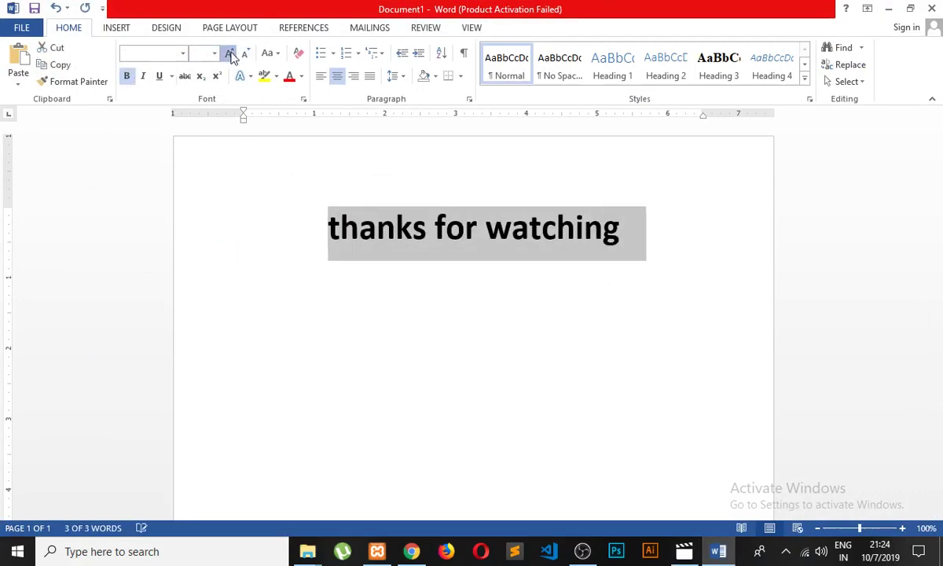
{"action": "left_click", "coordinate": [230, 53]}
{"action": "left_click", "coordinate": [230, 54]}
{"action": "left_click", "coordinate": [229, 53]}
{"action": "left_click", "coordinate": [534, 416]}
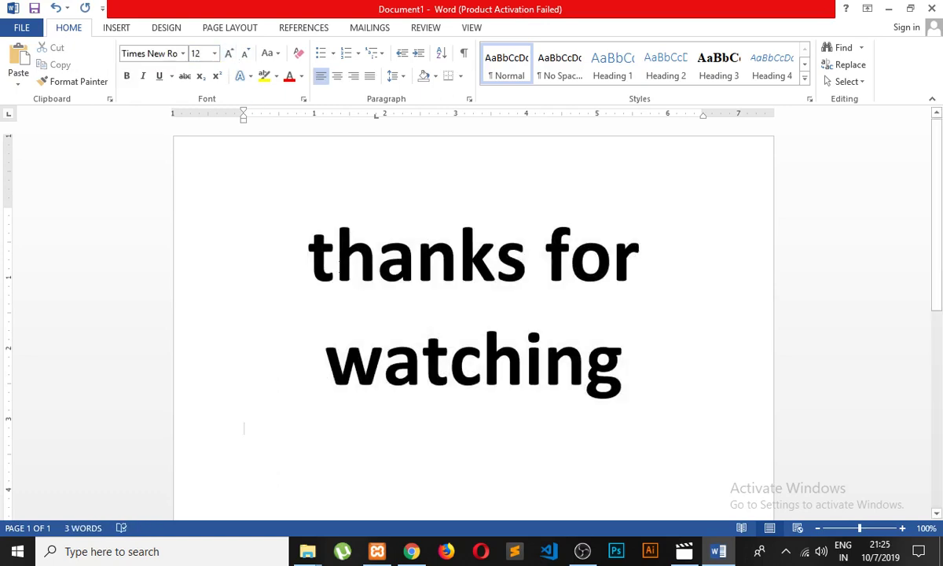
Step: Capitalise the first letter of the heading so it reads "Thanks for watching"
{"action": "left_click", "coordinate": [334, 256]}
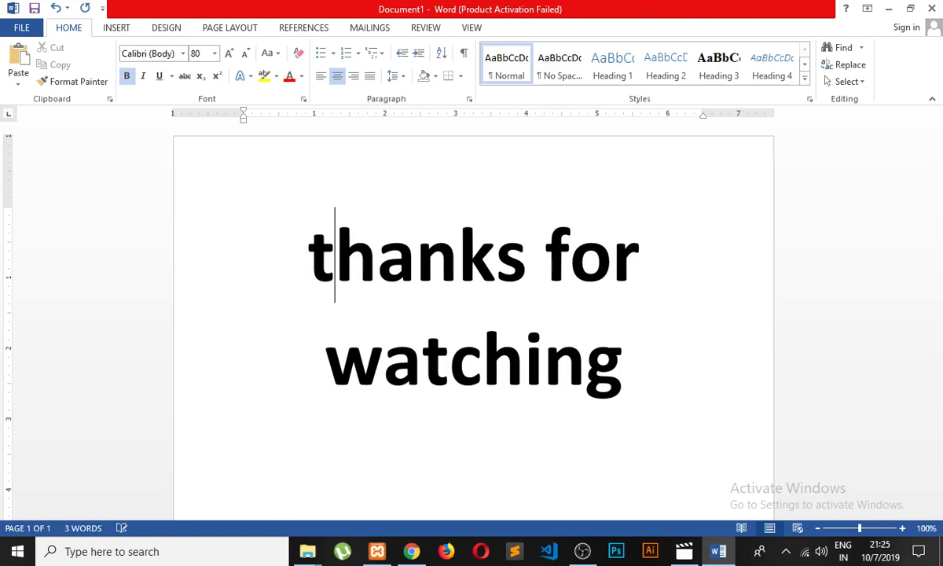
{"action": "key", "text": "BackSpace"}
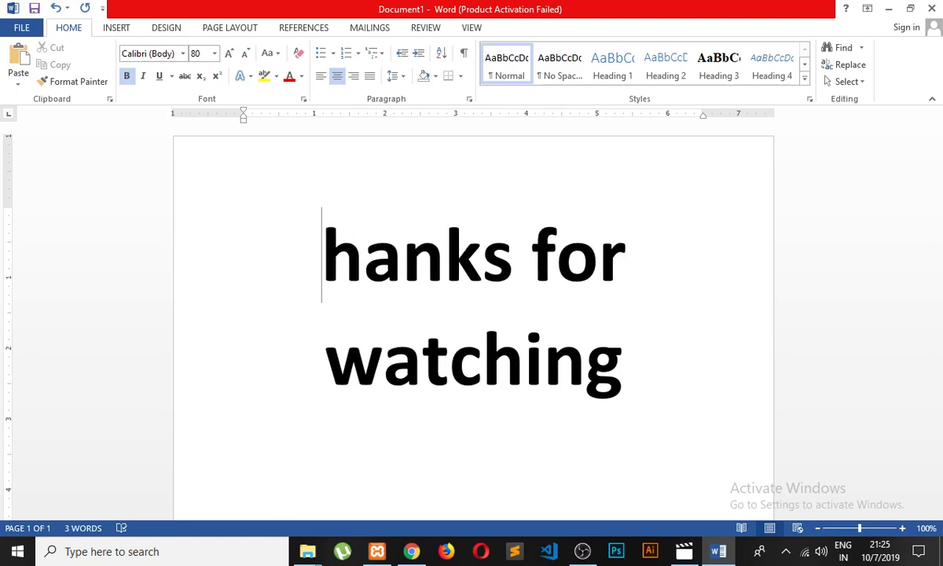
{"action": "type", "text": "T"}
{"action": "left_click", "coordinate": [642, 374]}
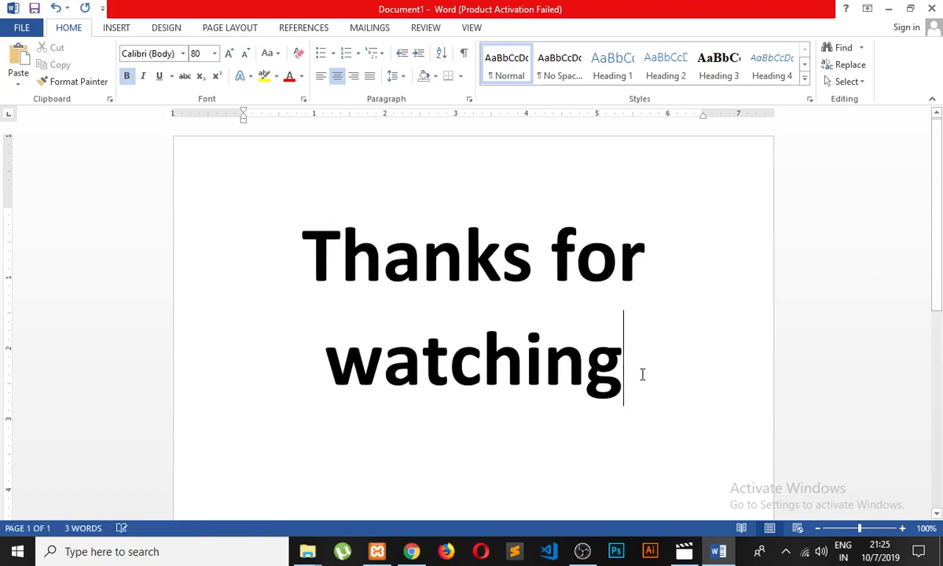